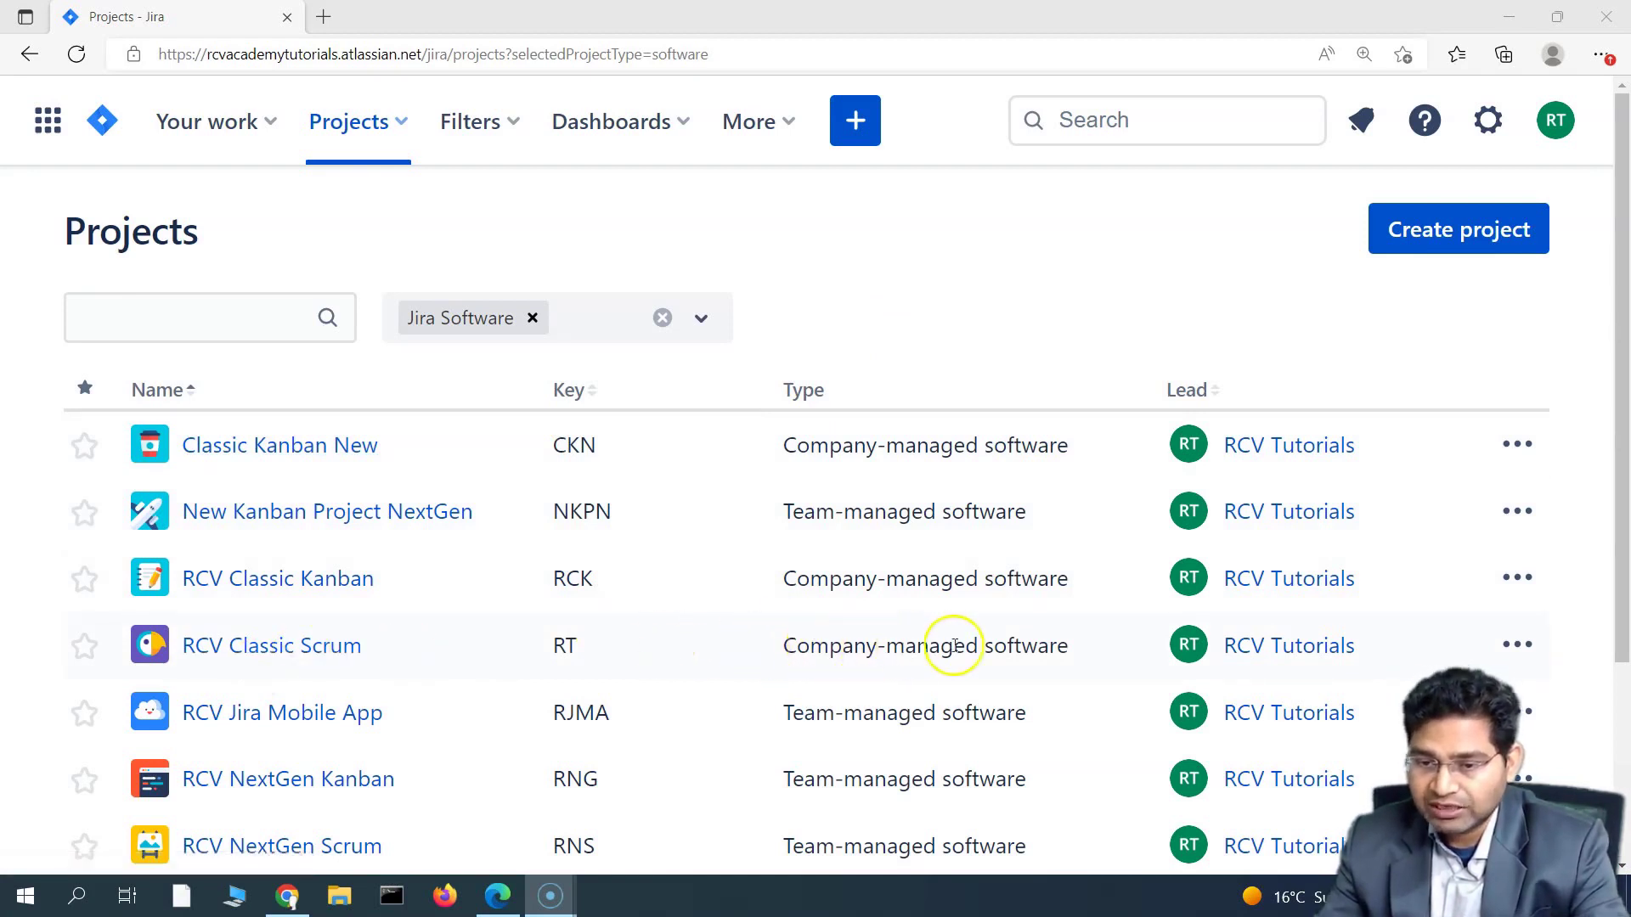
# Step: Open the RCV Classic Scrum project and its Project settings
pyautogui.click(287, 653)
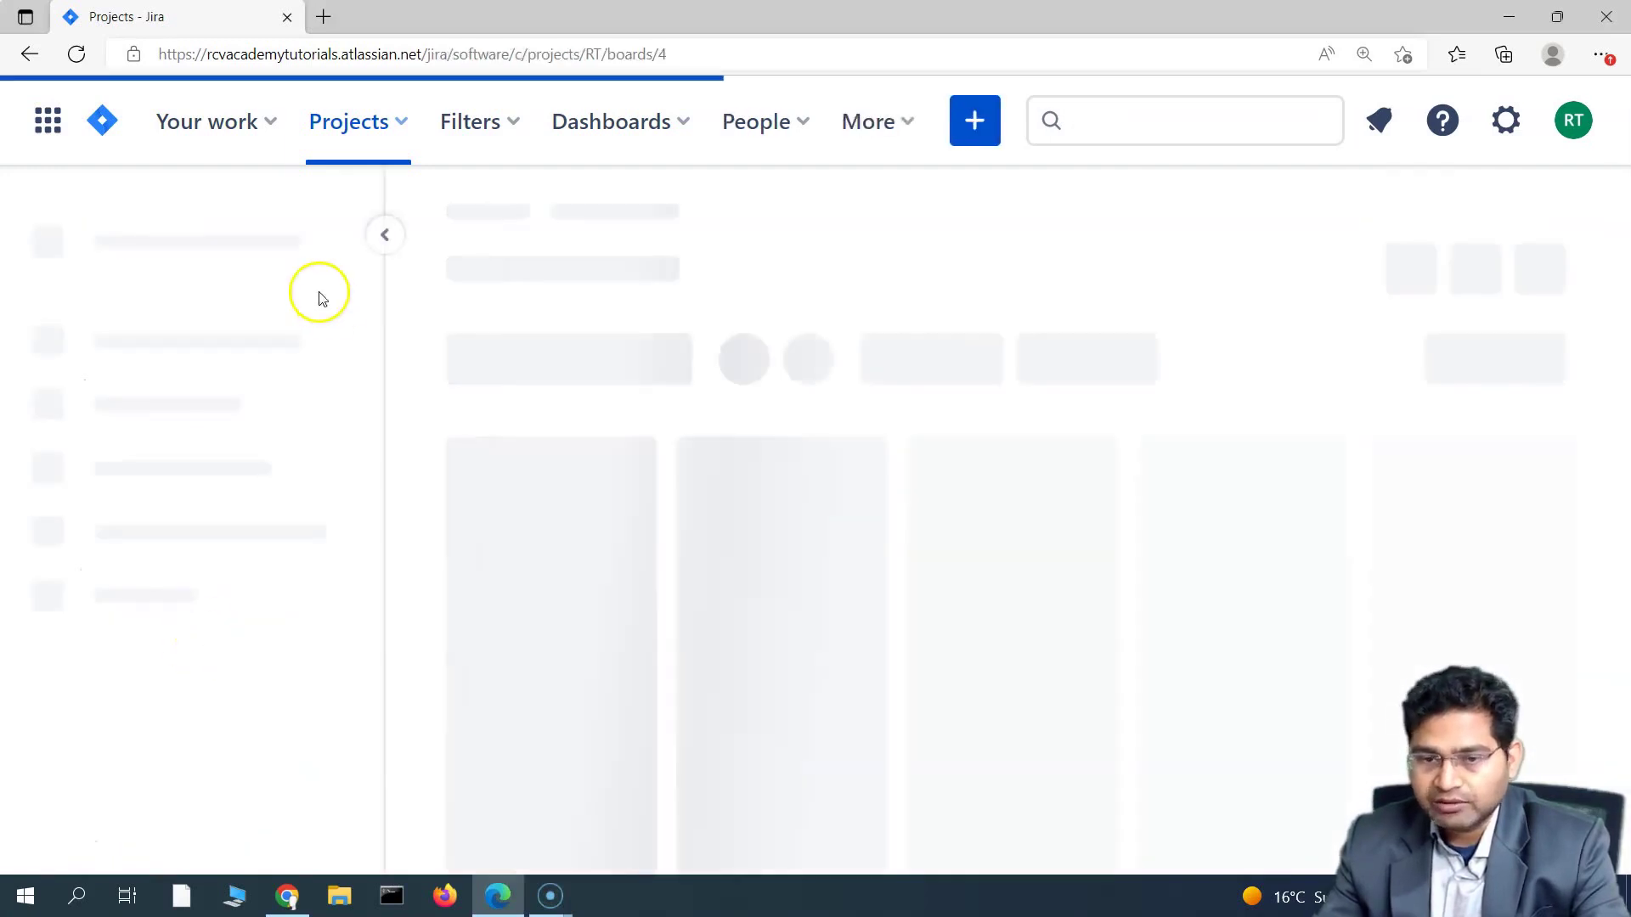
pyautogui.scroll(-5, 279, 667)
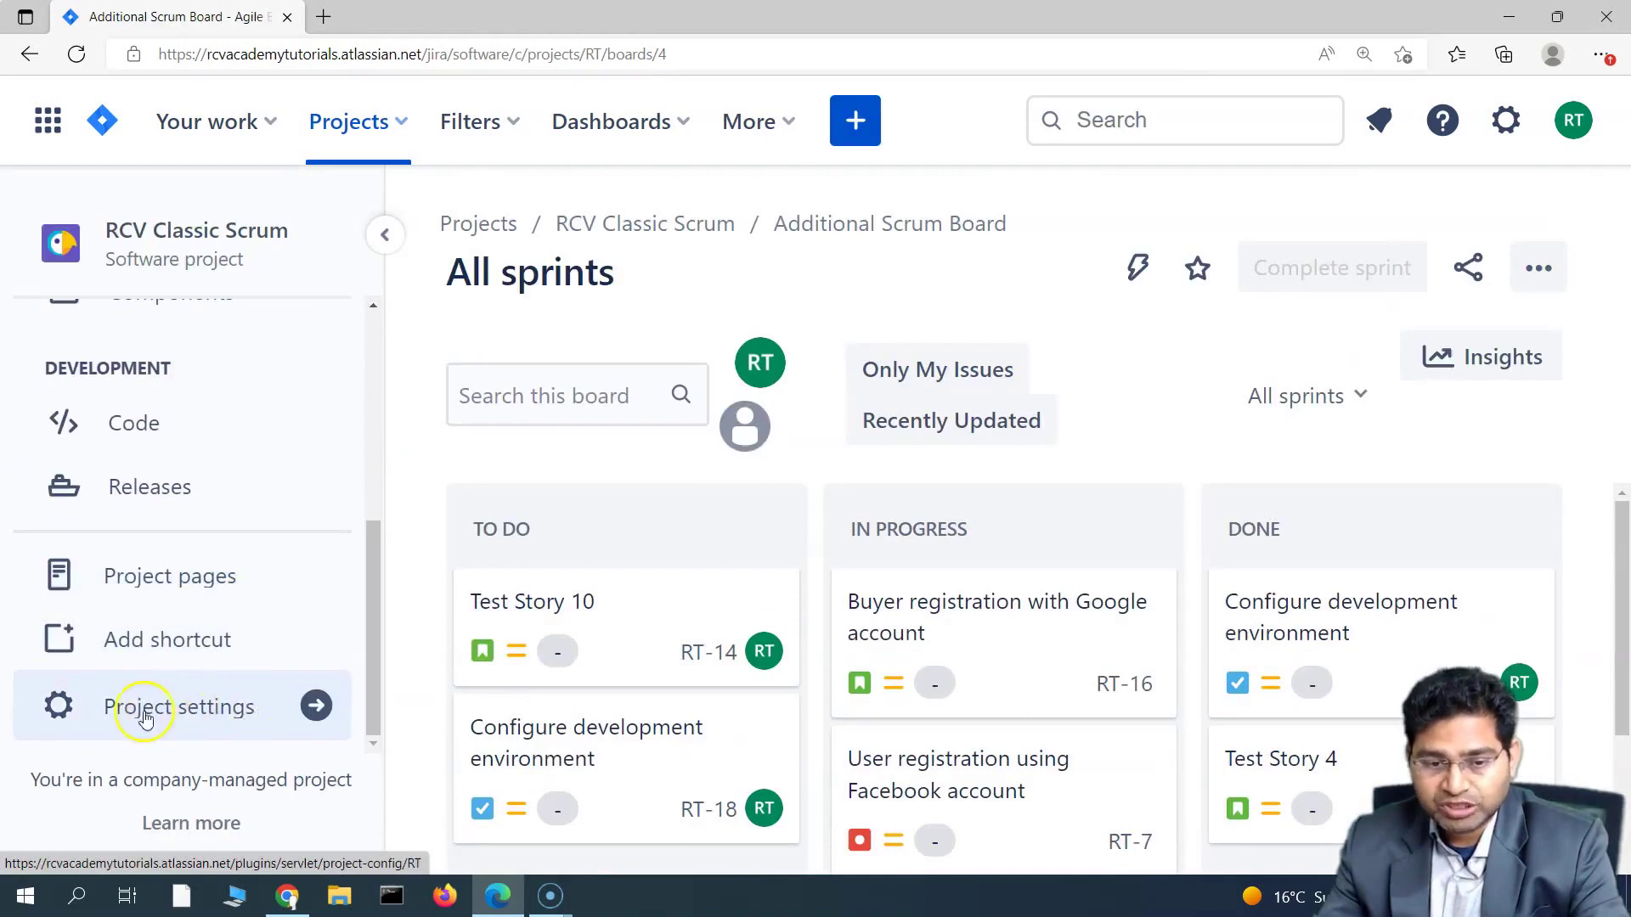
pyautogui.click(207, 707)
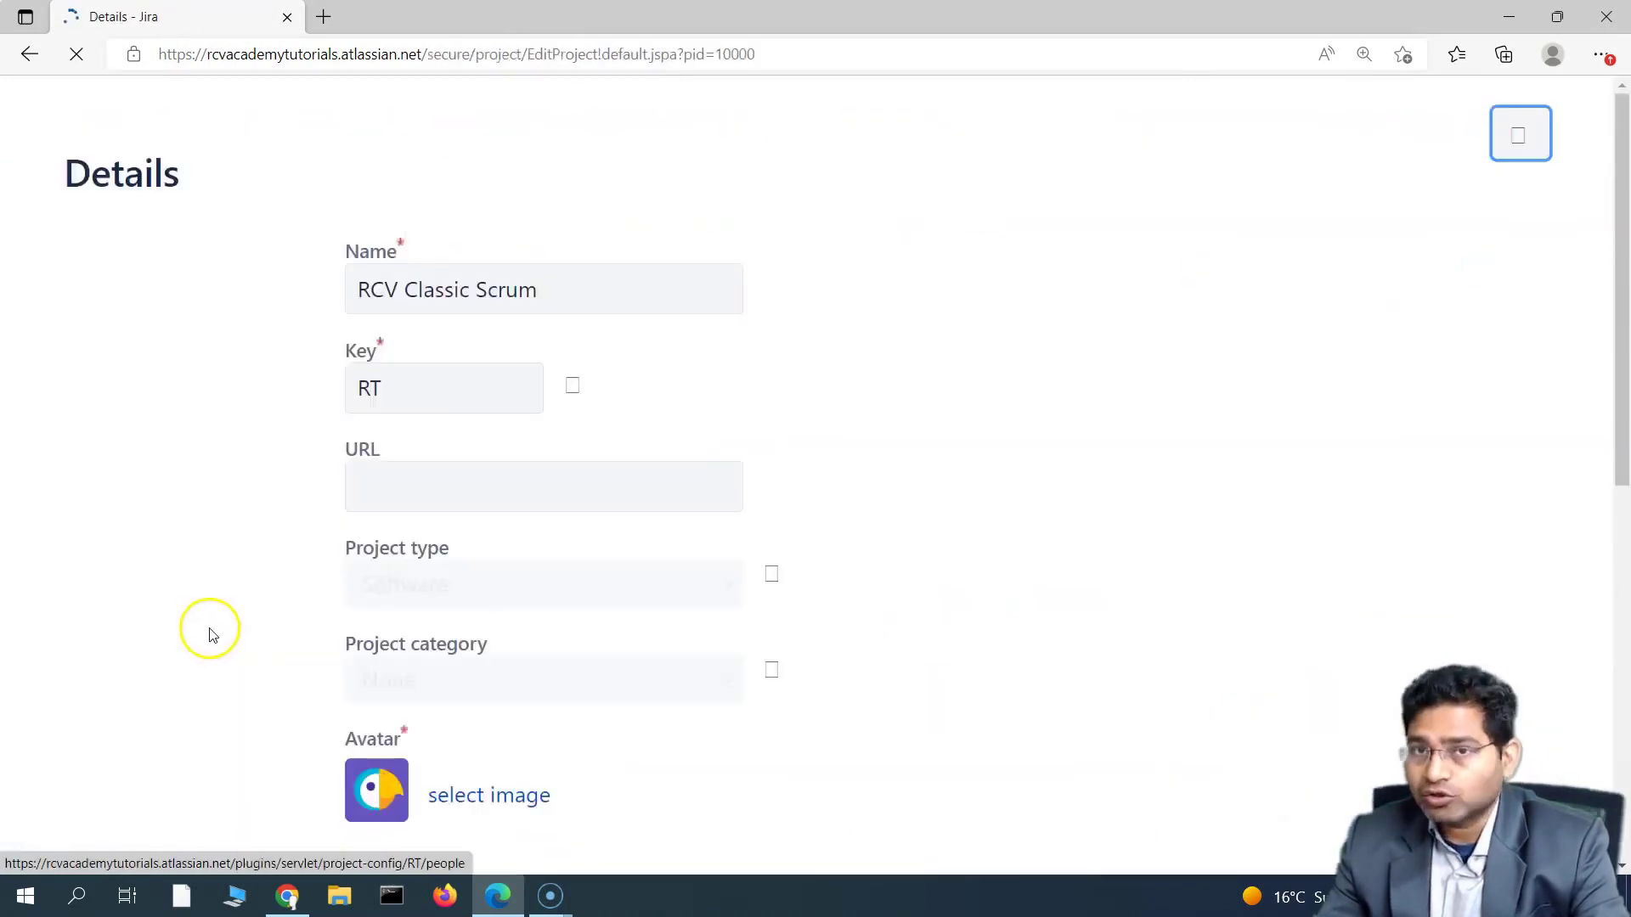
# Step: Go to the project's Automation page and start creating a new rule
pyautogui.scroll(-3, 233, 608)
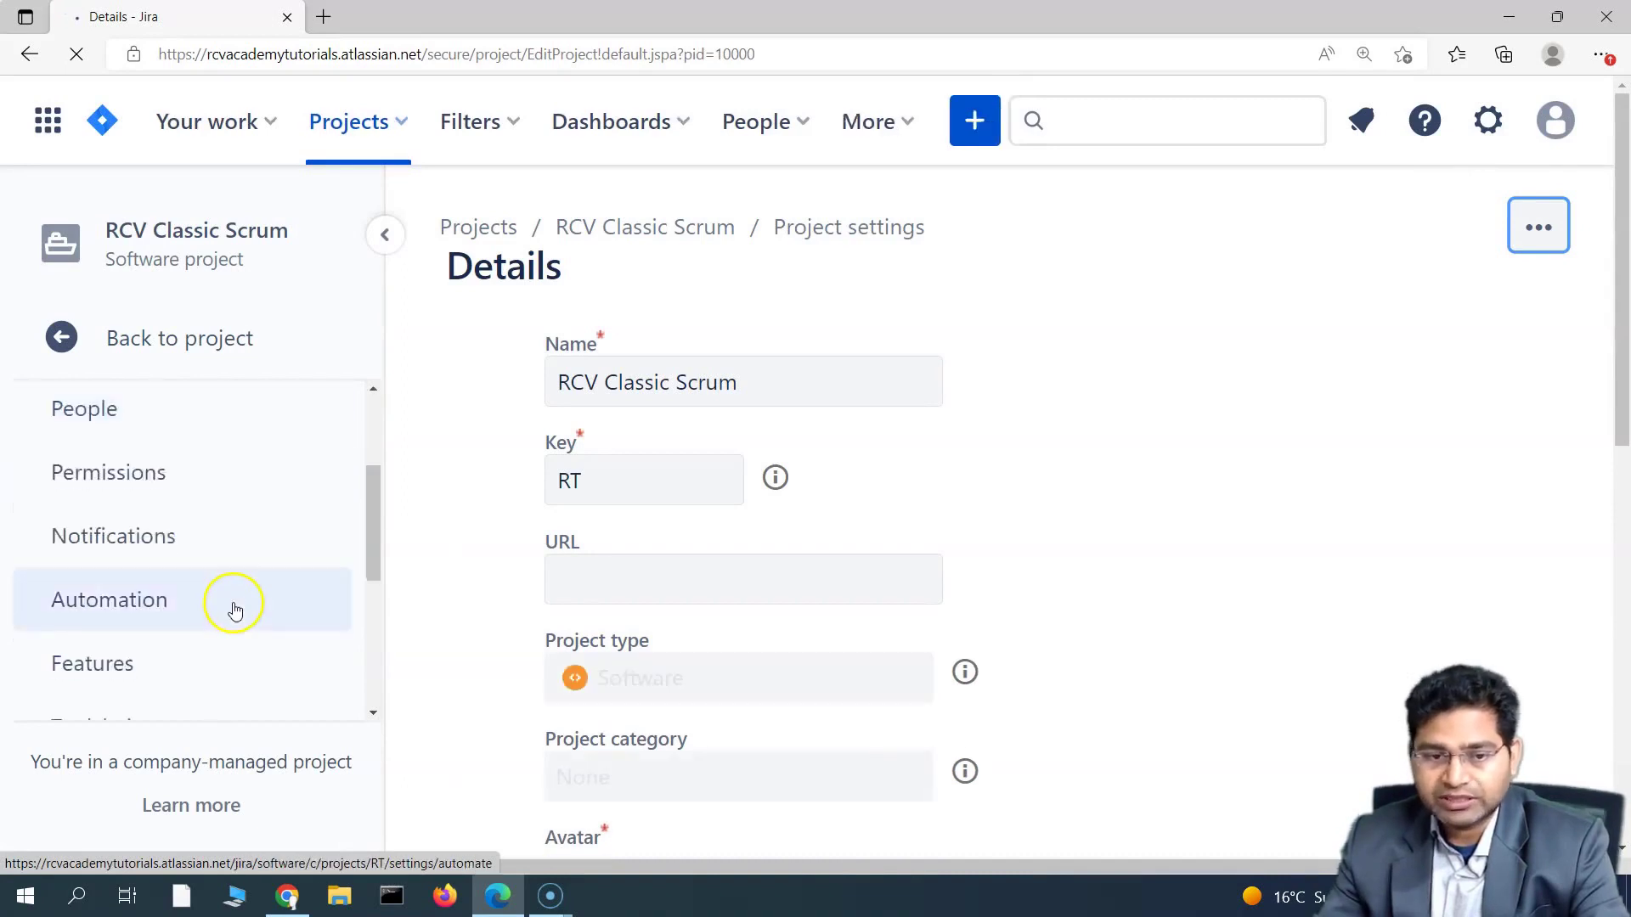
pyautogui.scroll(-1, 235, 610)
pyautogui.scroll(-3, 180, 595)
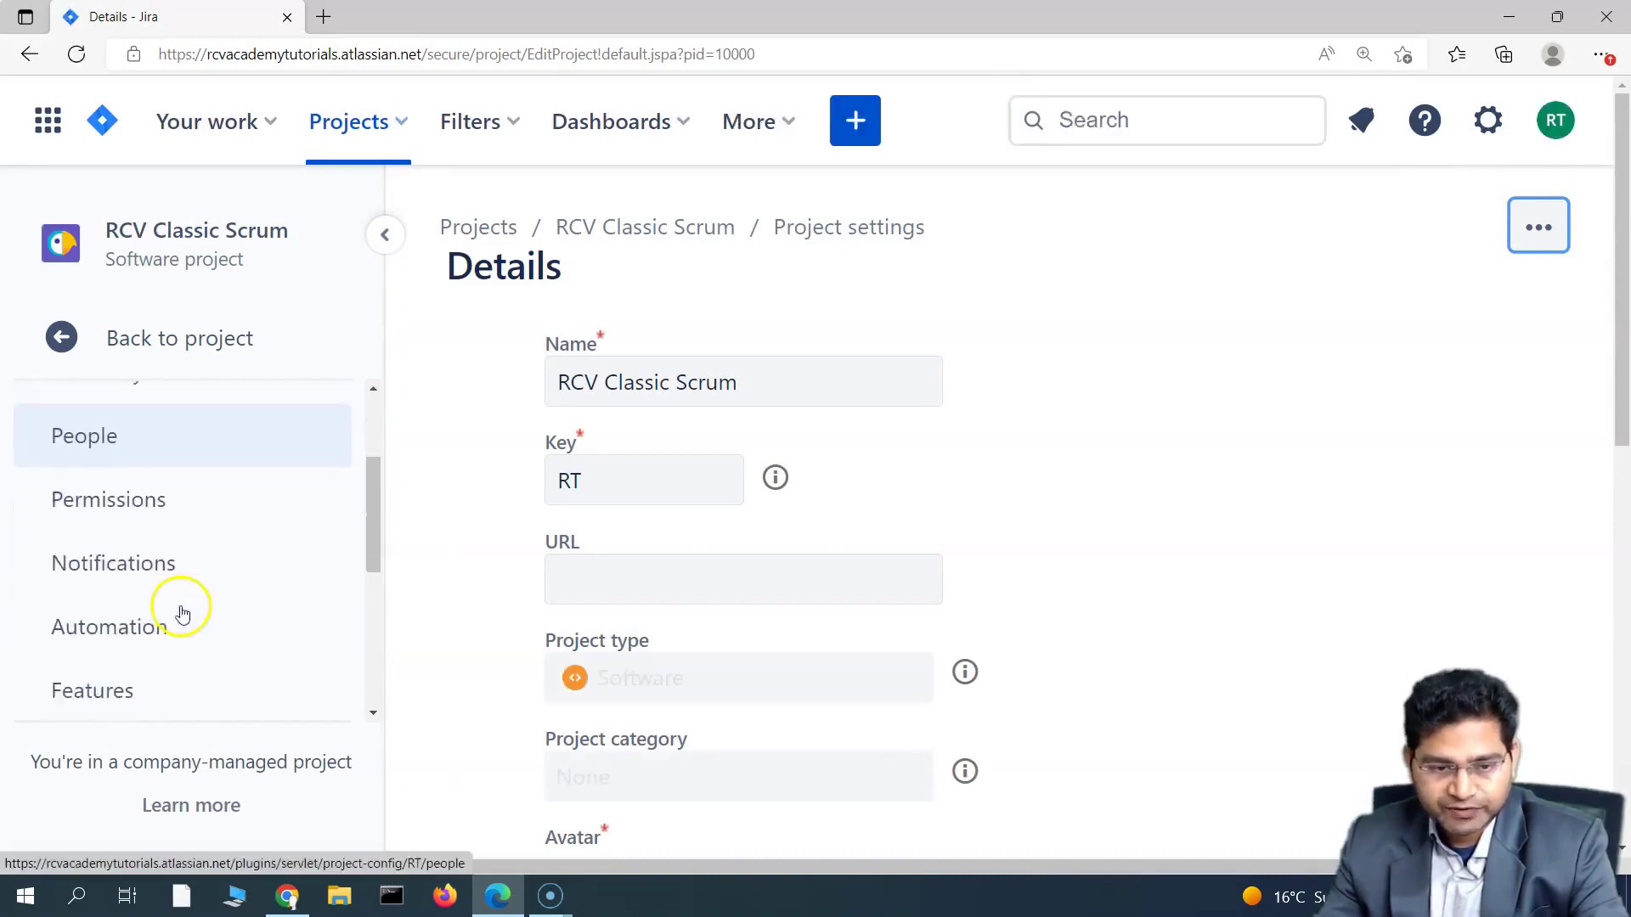
pyautogui.scroll(-1, 183, 611)
pyautogui.click(121, 605)
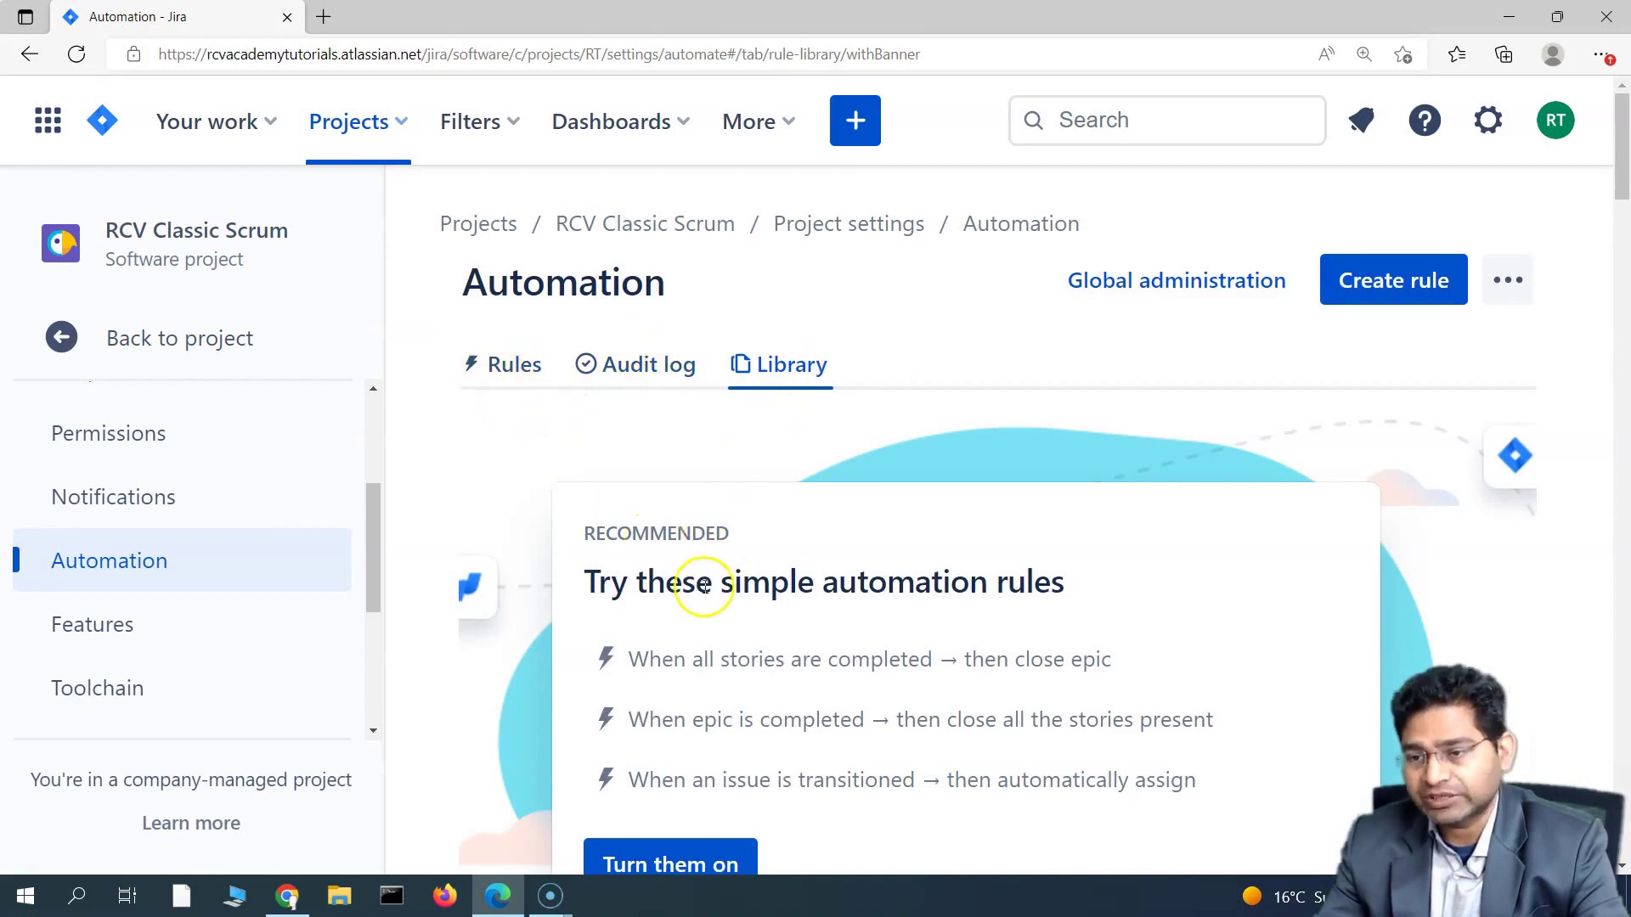
pyautogui.scroll(-3, 704, 586)
pyautogui.scroll(3, 705, 595)
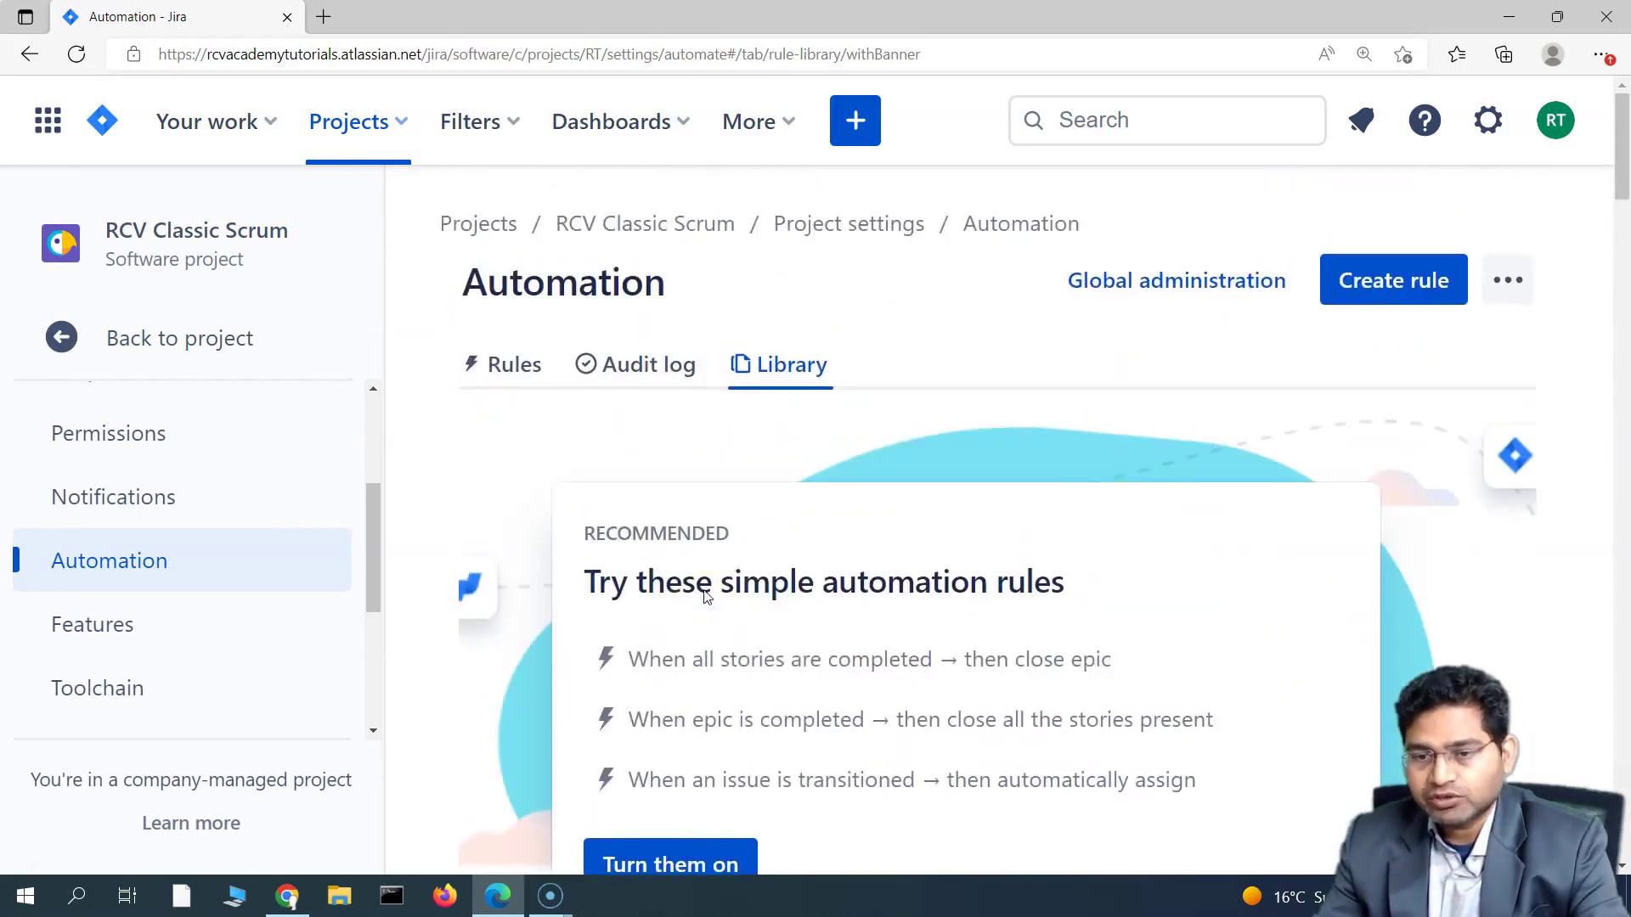
pyautogui.click(1392, 287)
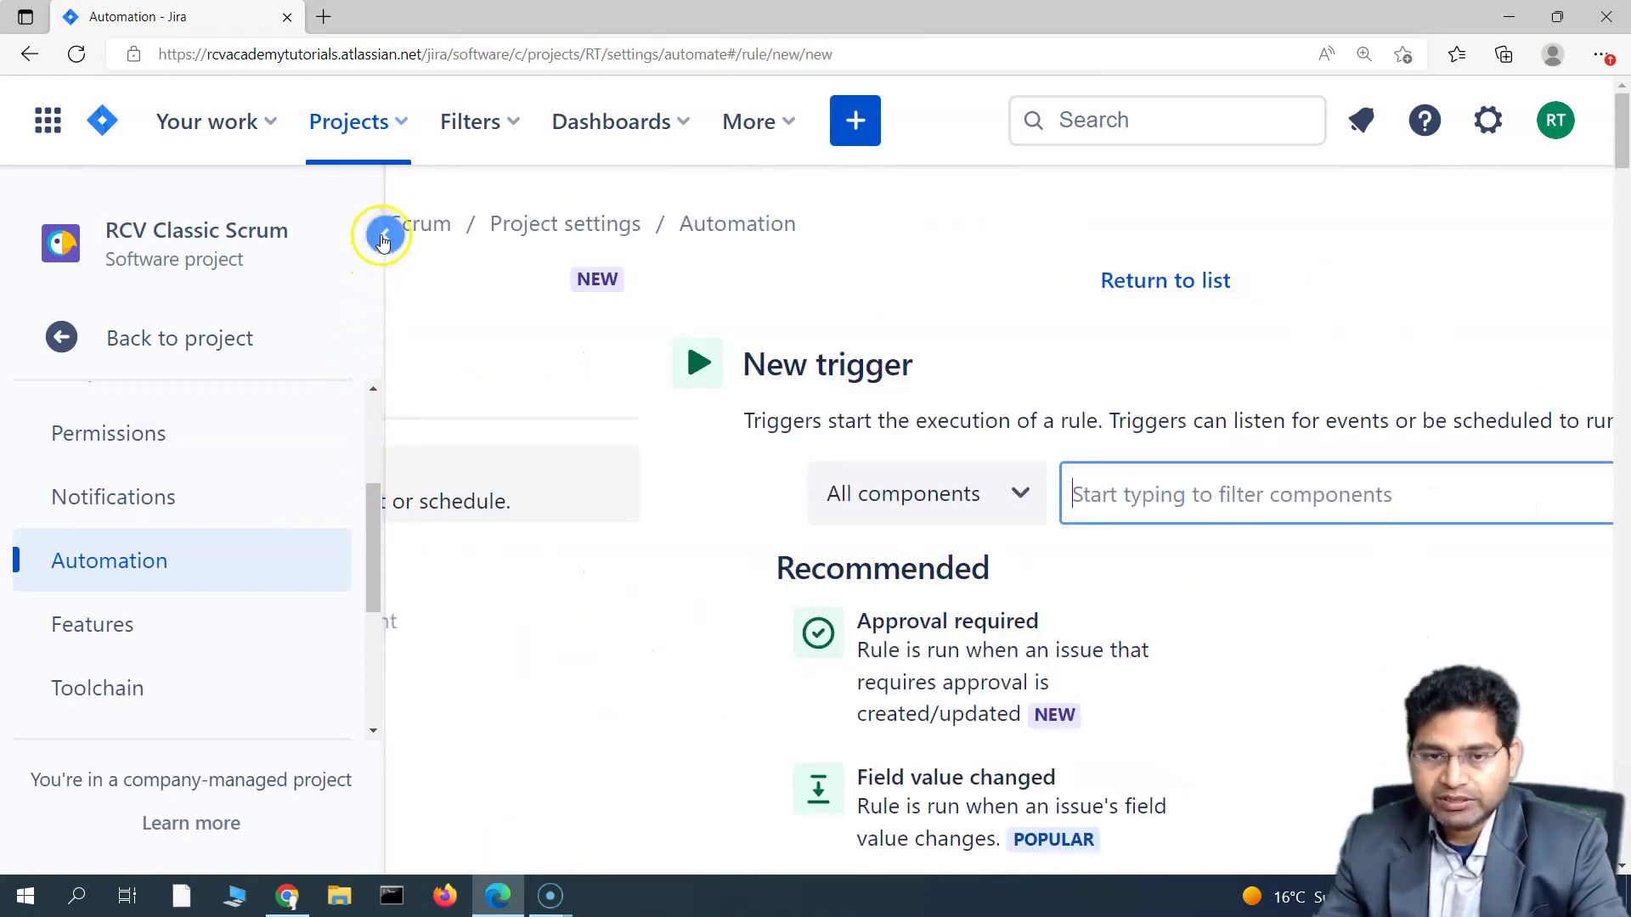
# Step: Collapse the project sidebar and choose Issue created as the rule's trigger
pyautogui.click(382, 240)
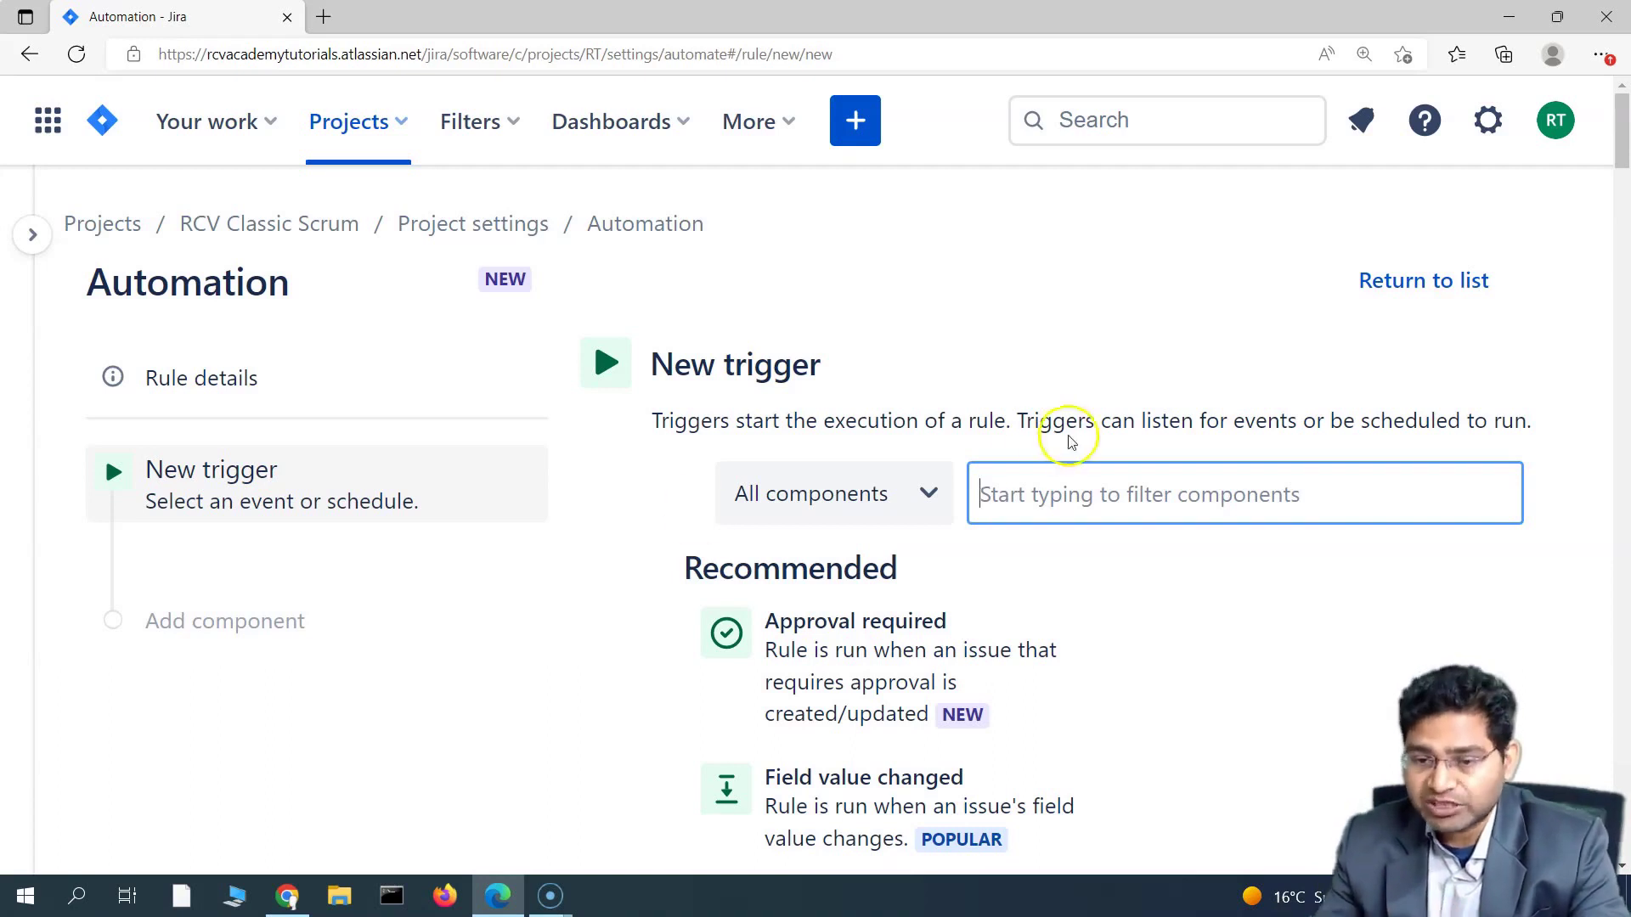
pyautogui.scroll(-5, 794, 535)
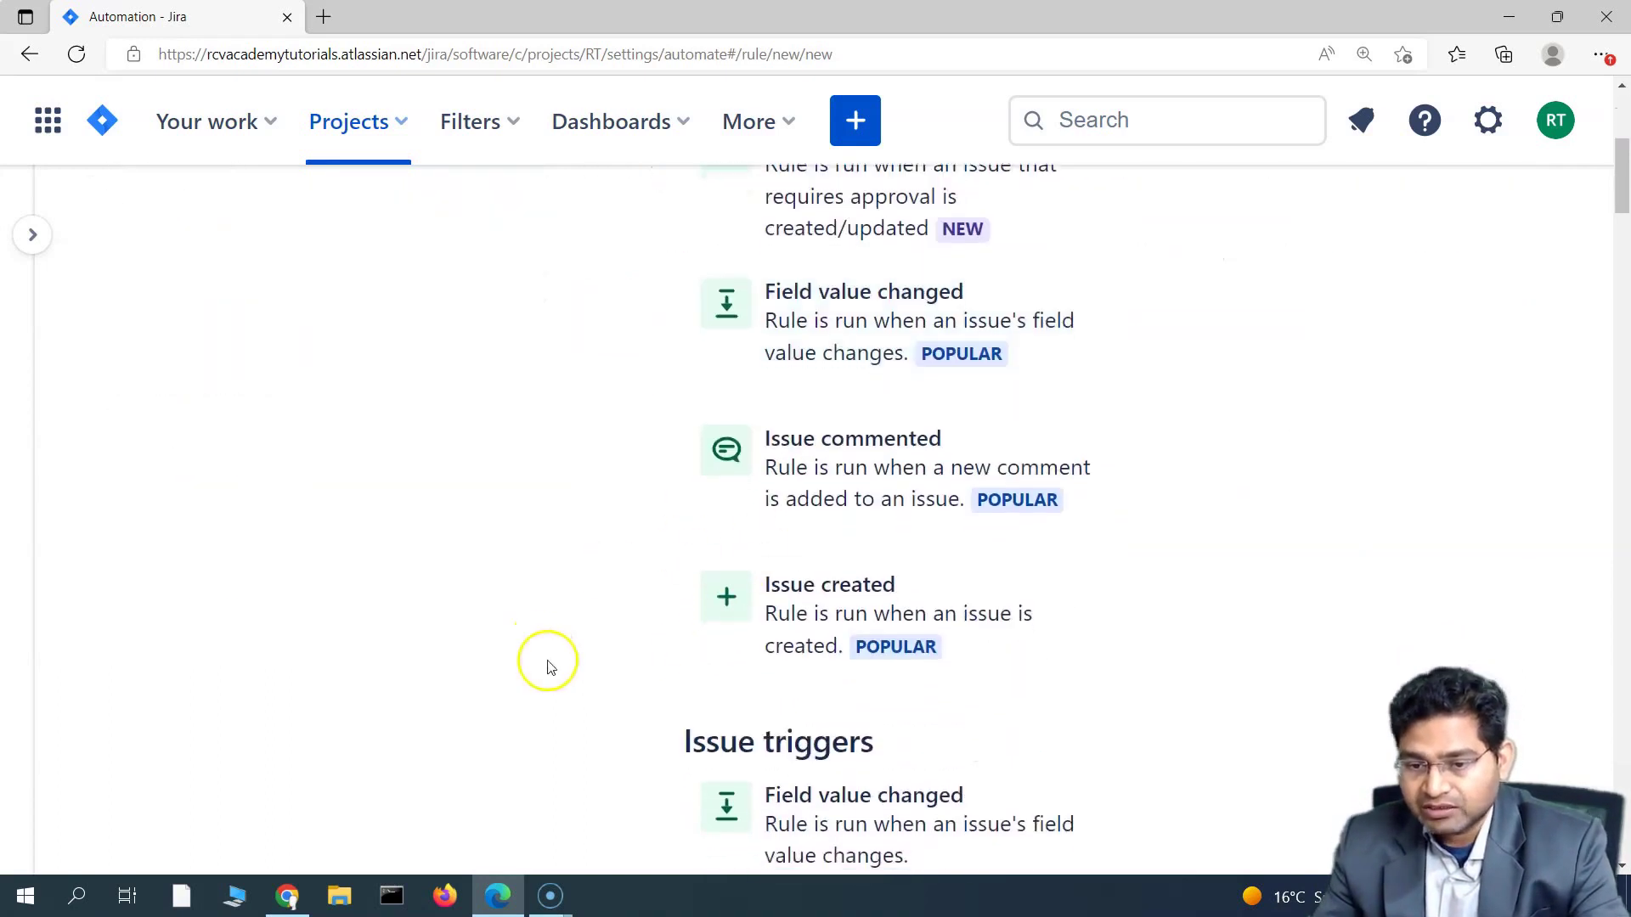
pyautogui.scroll(-4, 830, 466)
pyautogui.scroll(-1, 671, 654)
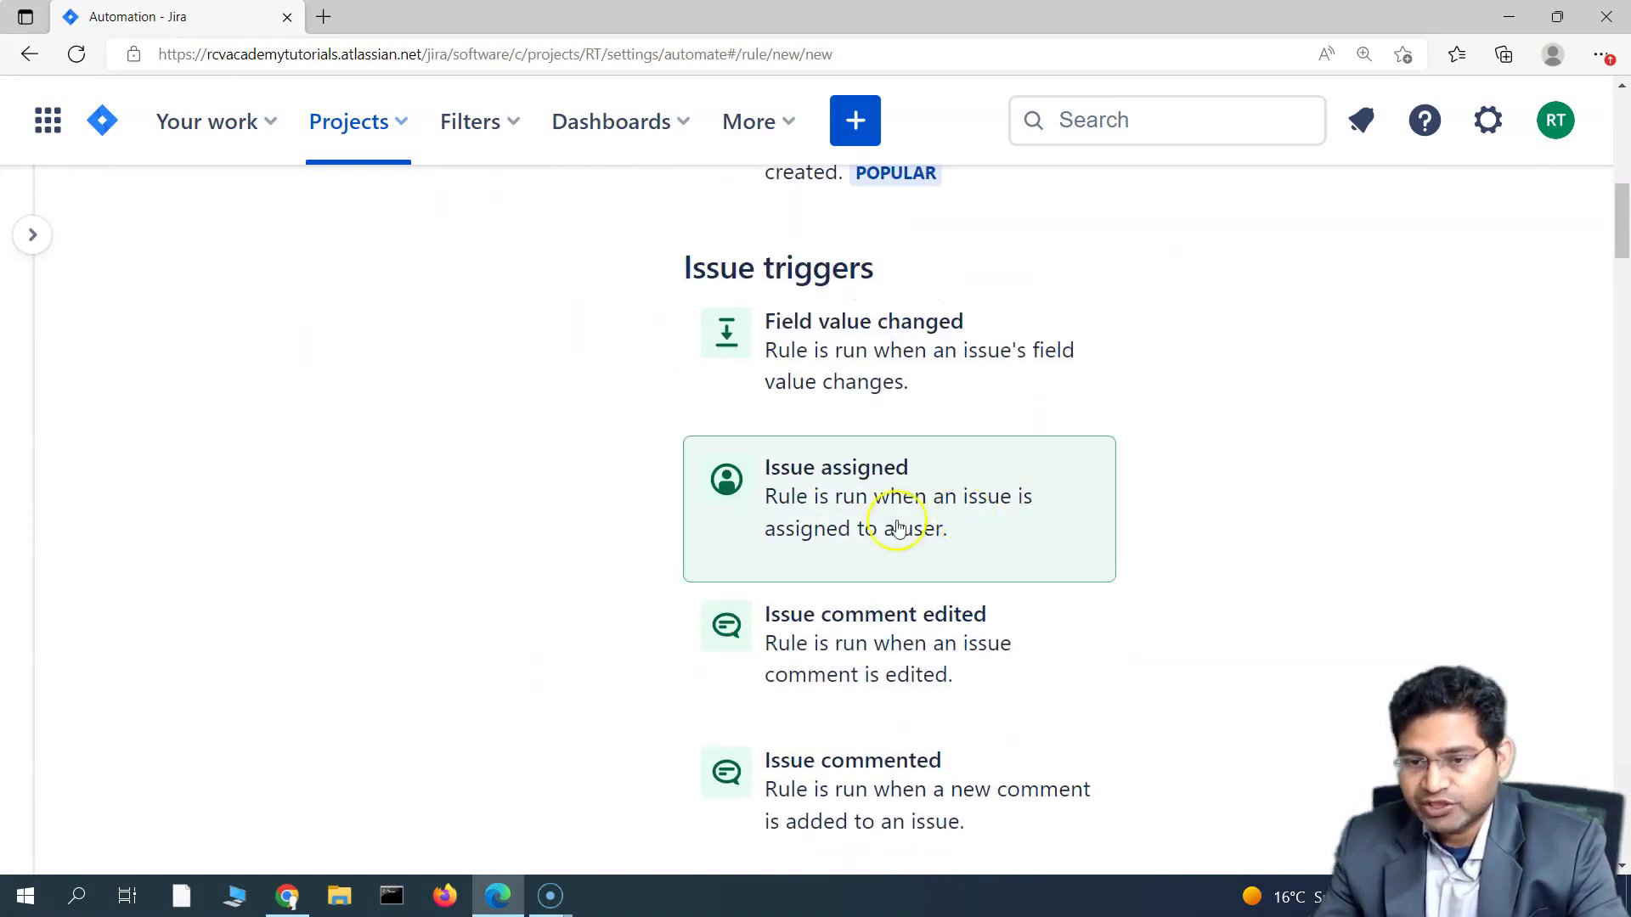
pyautogui.scroll(-3, 898, 655)
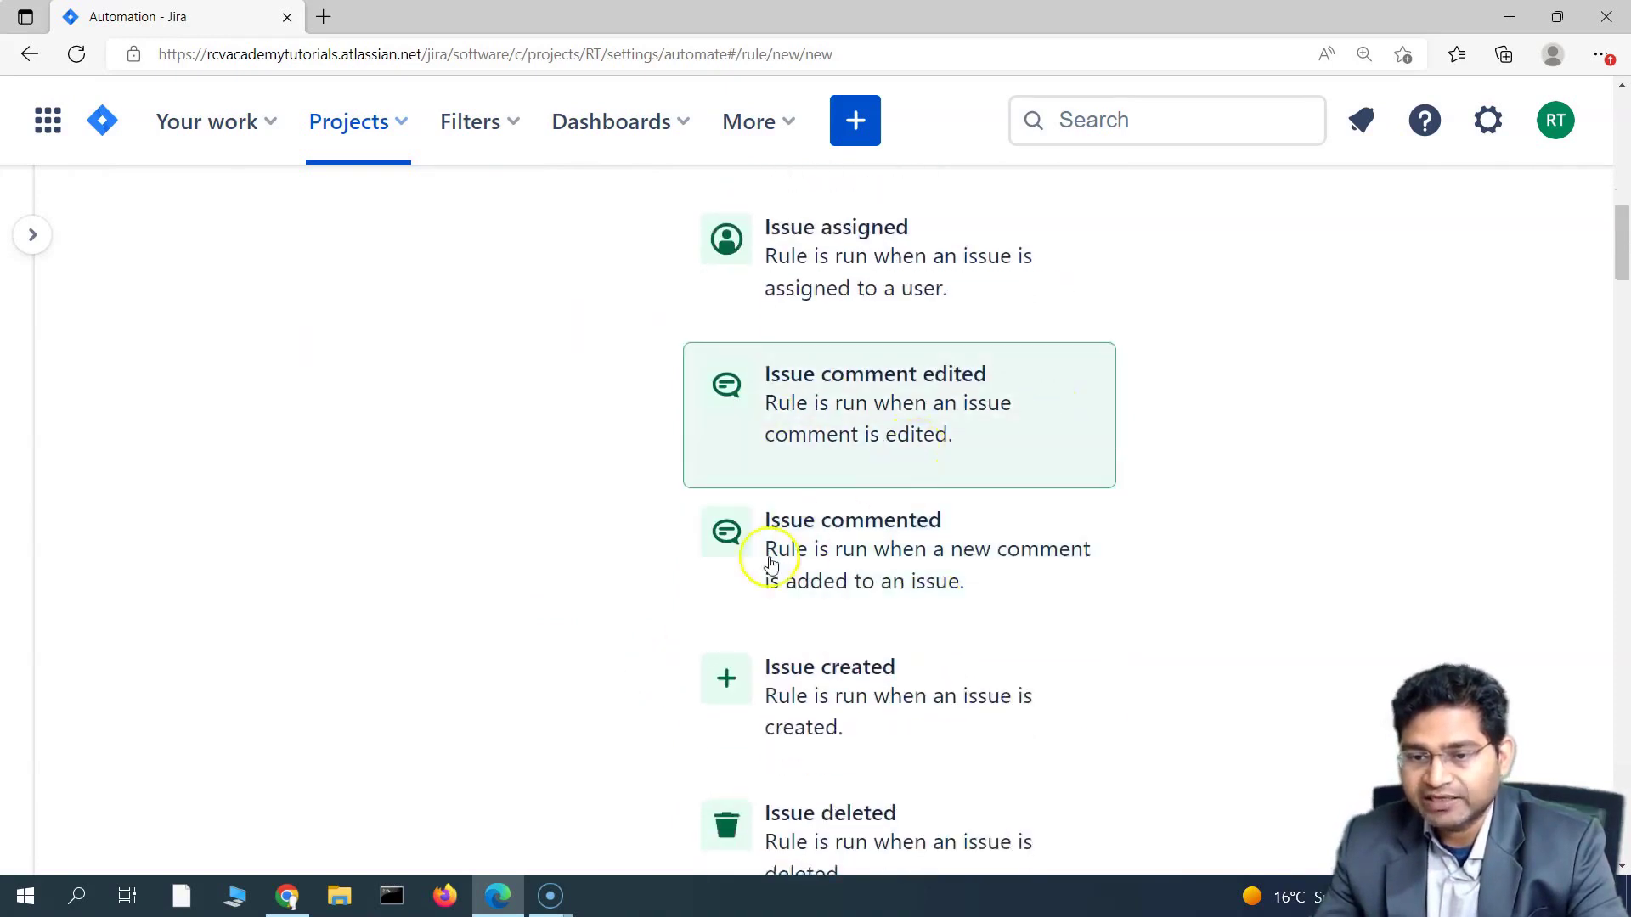
pyautogui.scroll(-3, 982, 612)
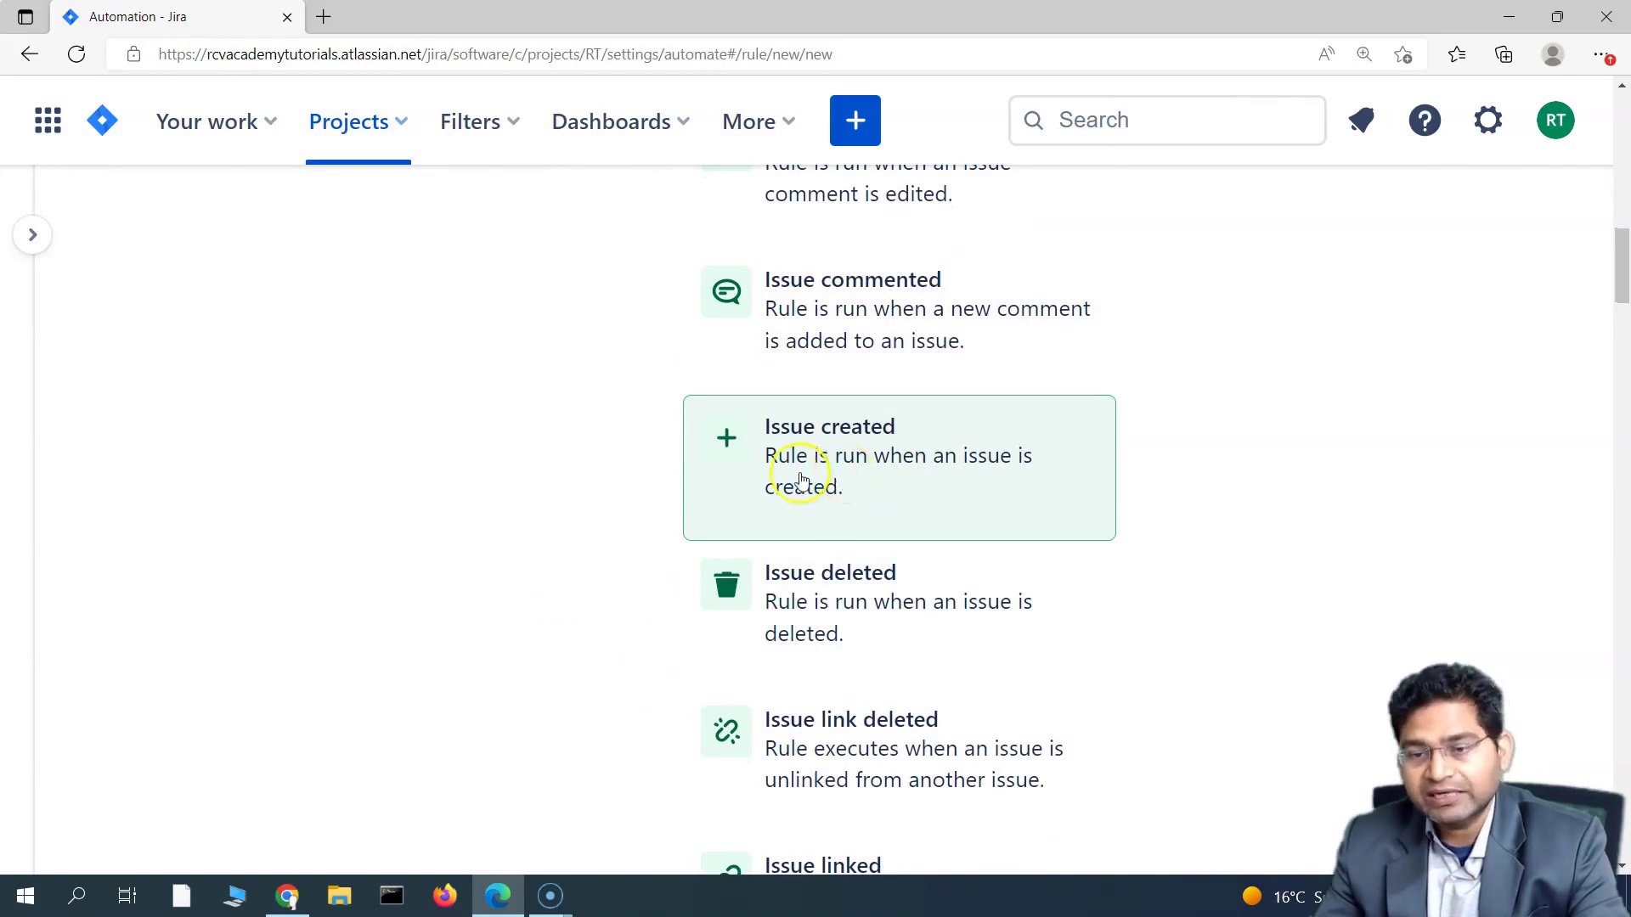
pyautogui.click(879, 463)
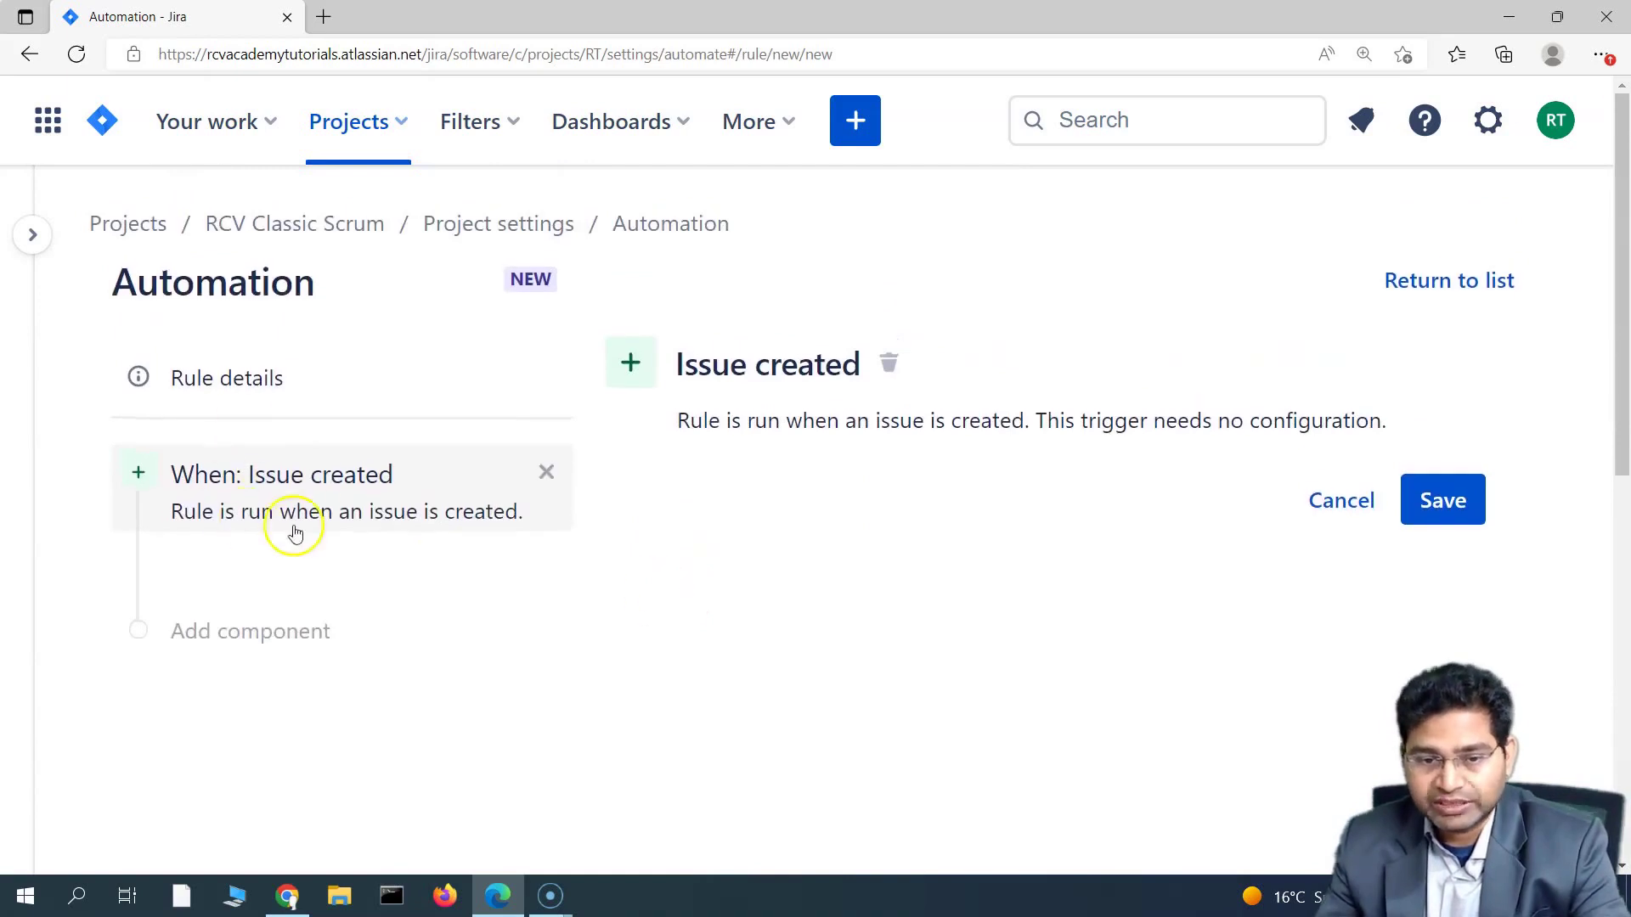
# Step: Save the Issue created trigger, add a New condition step, and browse the condition types
pyautogui.click(1444, 502)
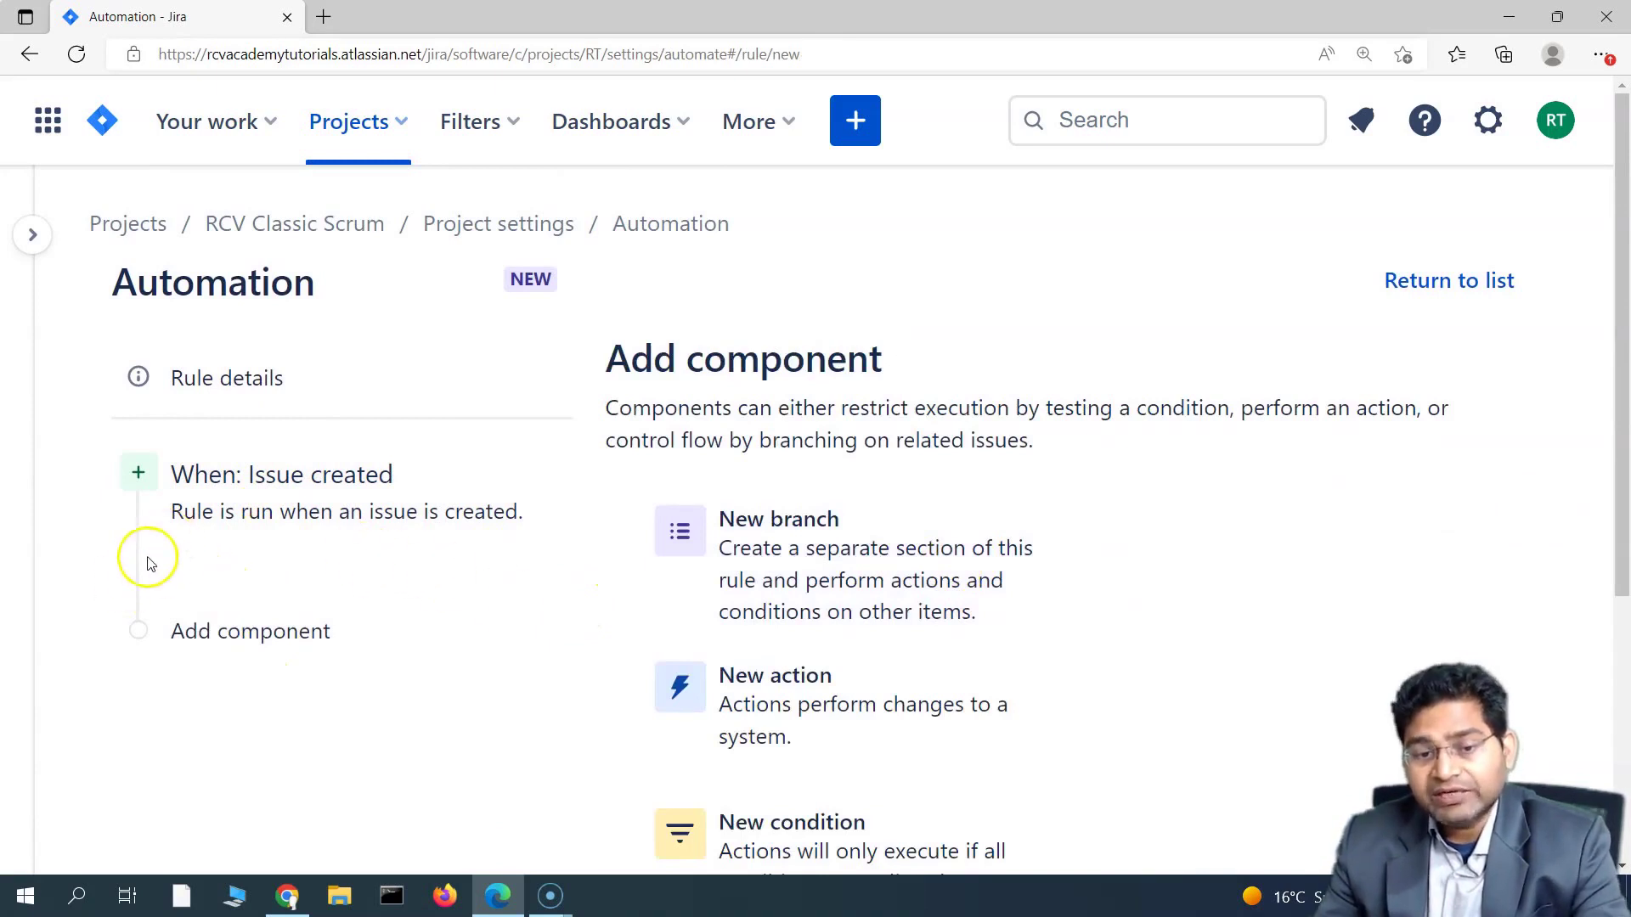
pyautogui.scroll(-3, 866, 722)
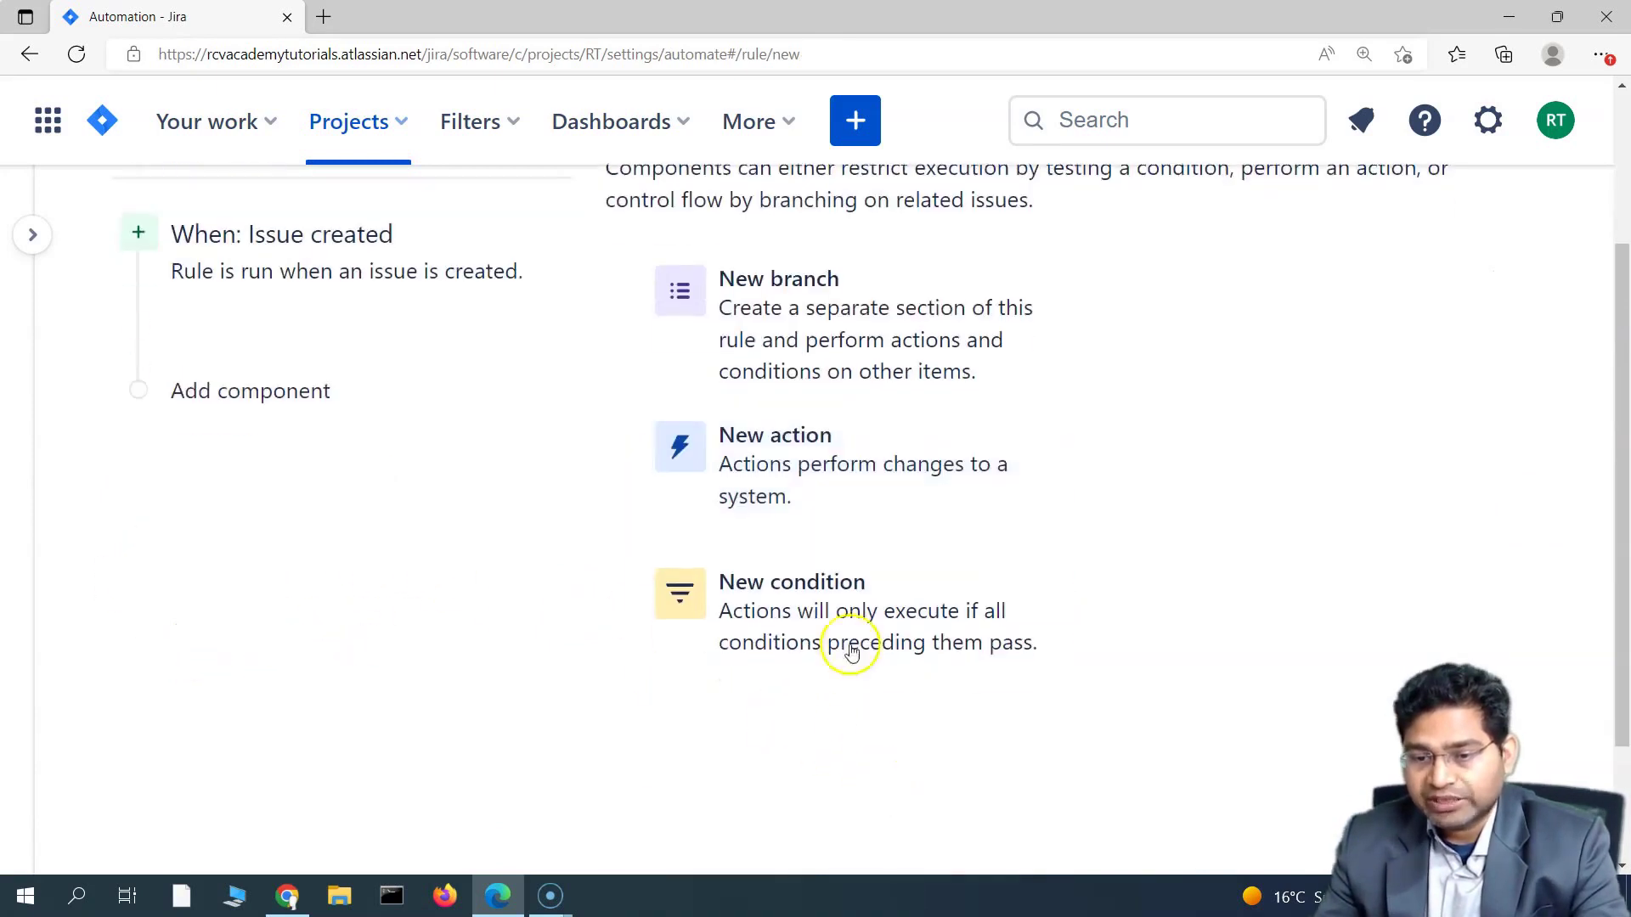
pyautogui.click(801, 619)
pyautogui.scroll(-3, 663, 667)
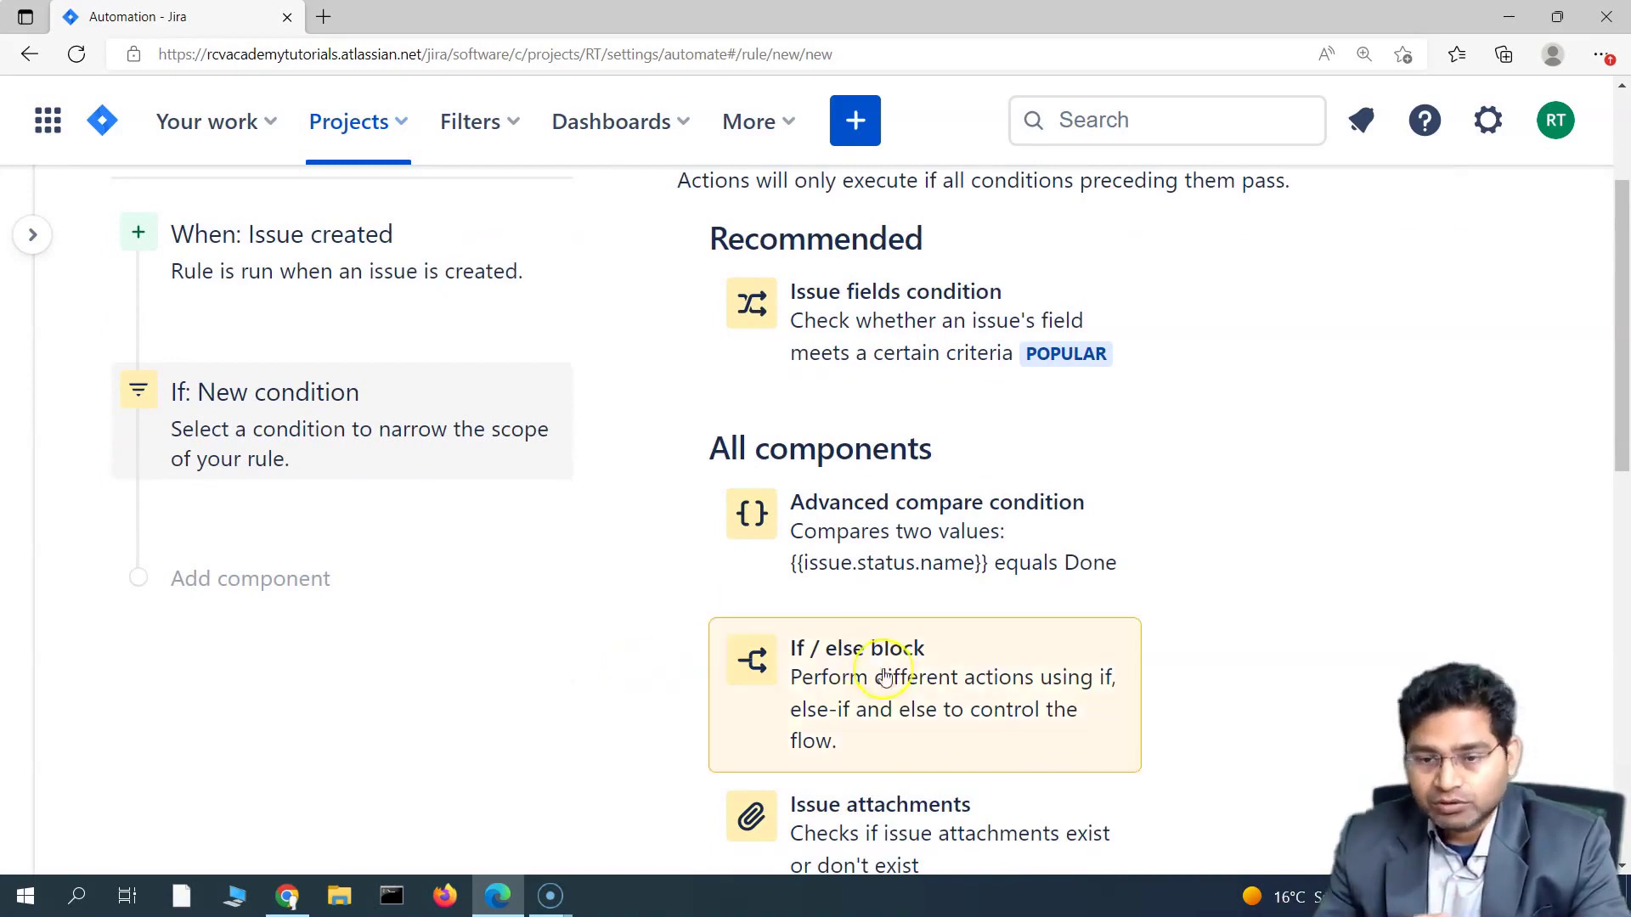
pyautogui.scroll(-3, 885, 671)
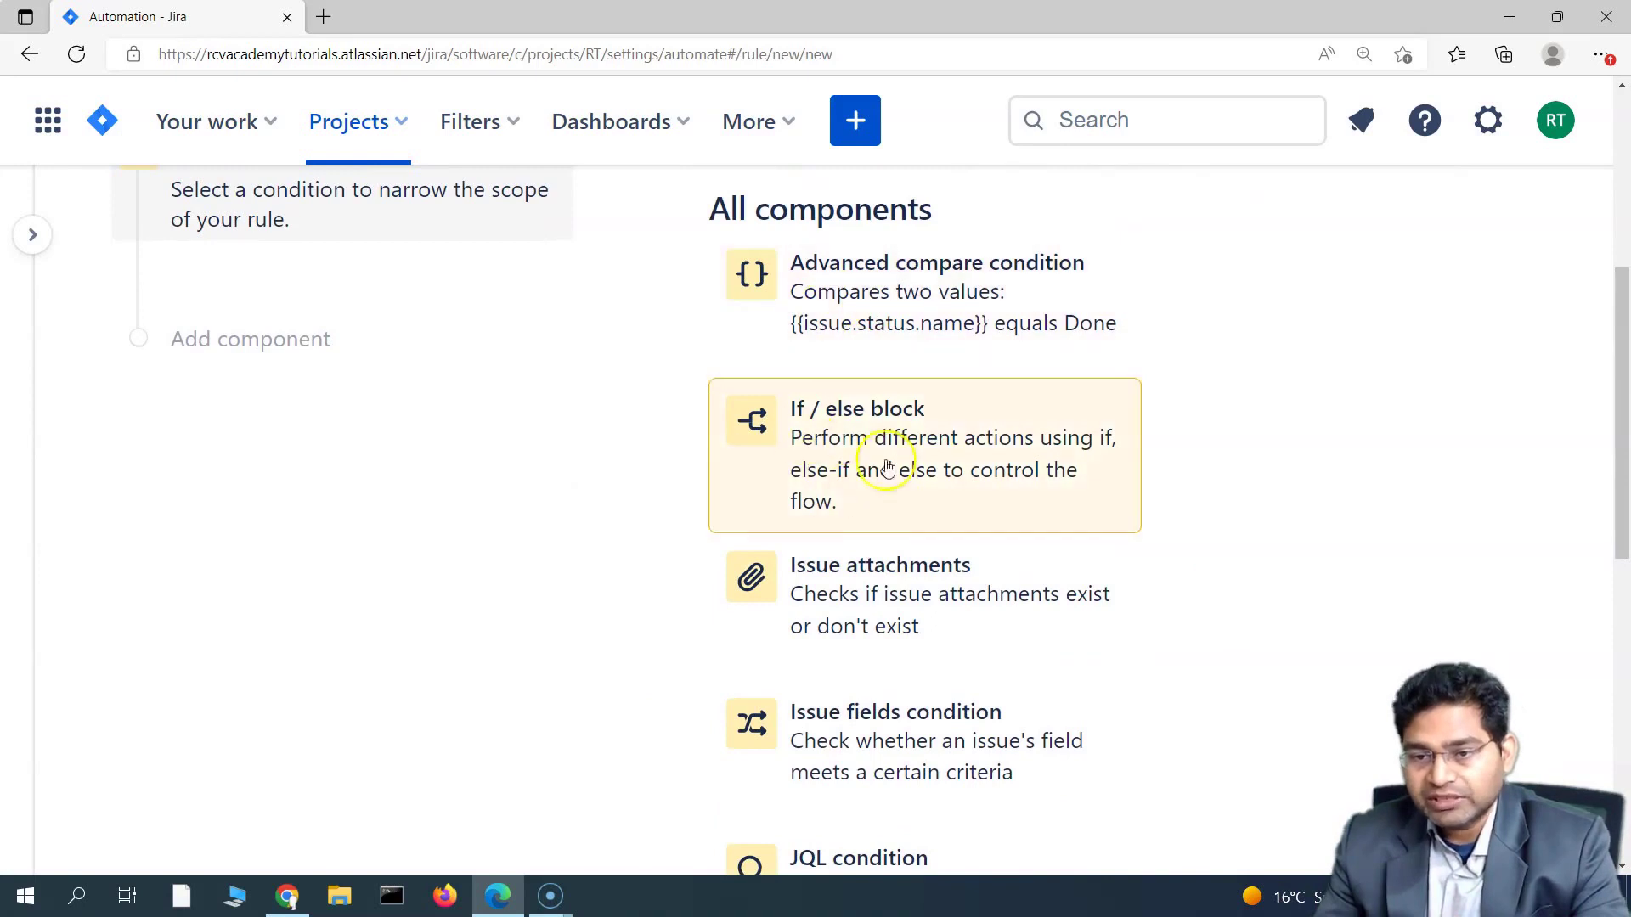
pyautogui.scroll(-3, 592, 683)
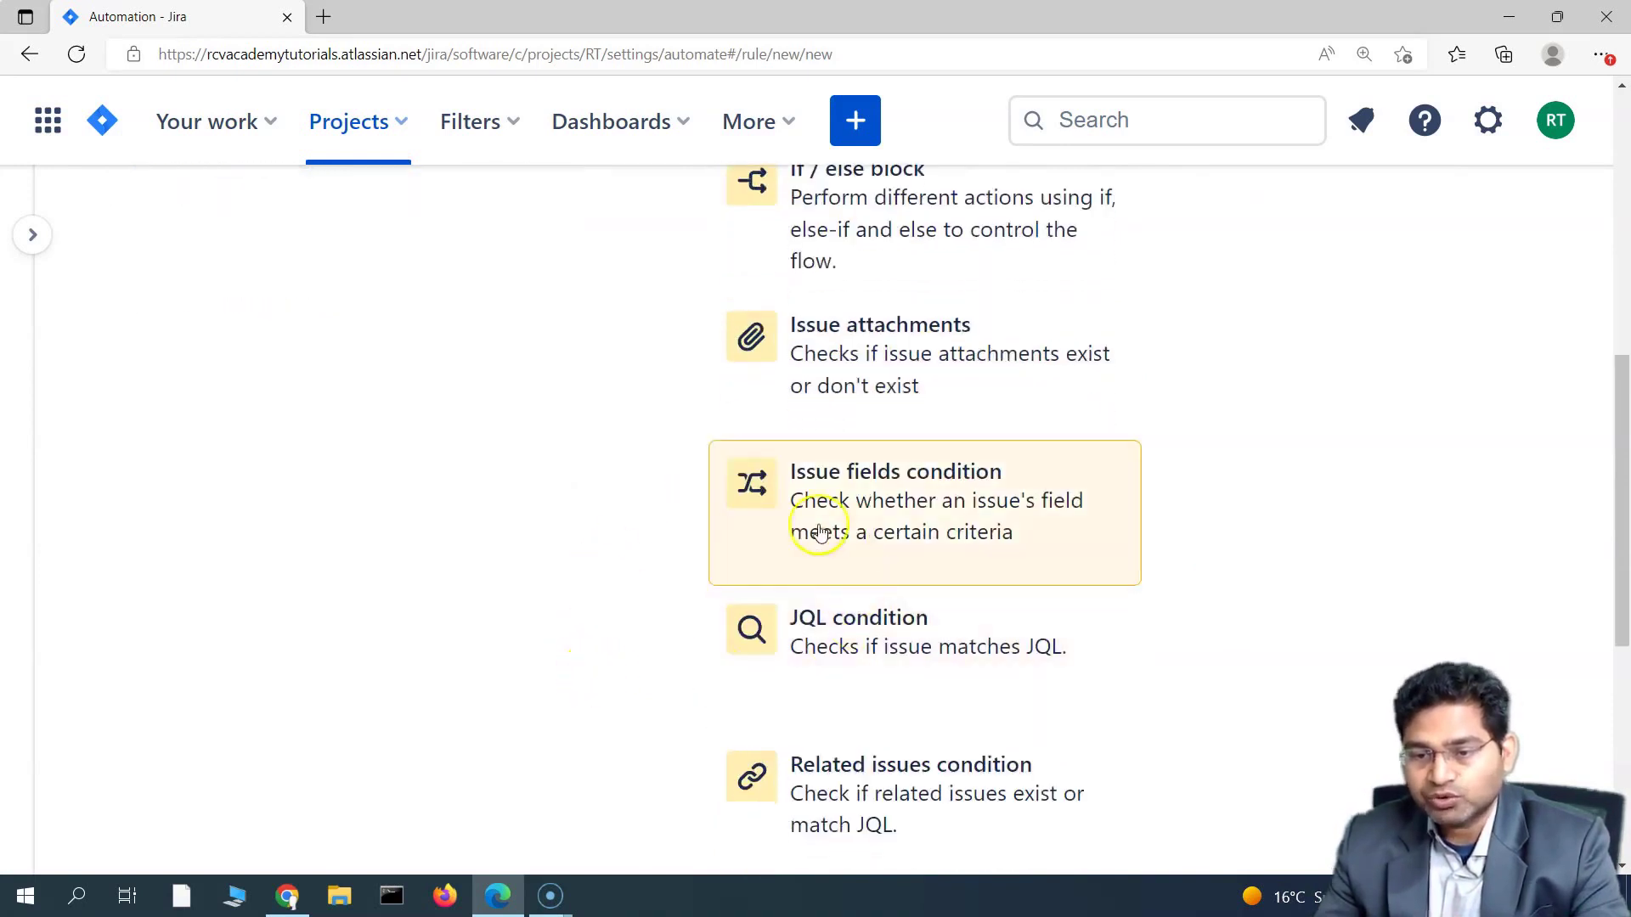
pyautogui.scroll(-5, 774, 699)
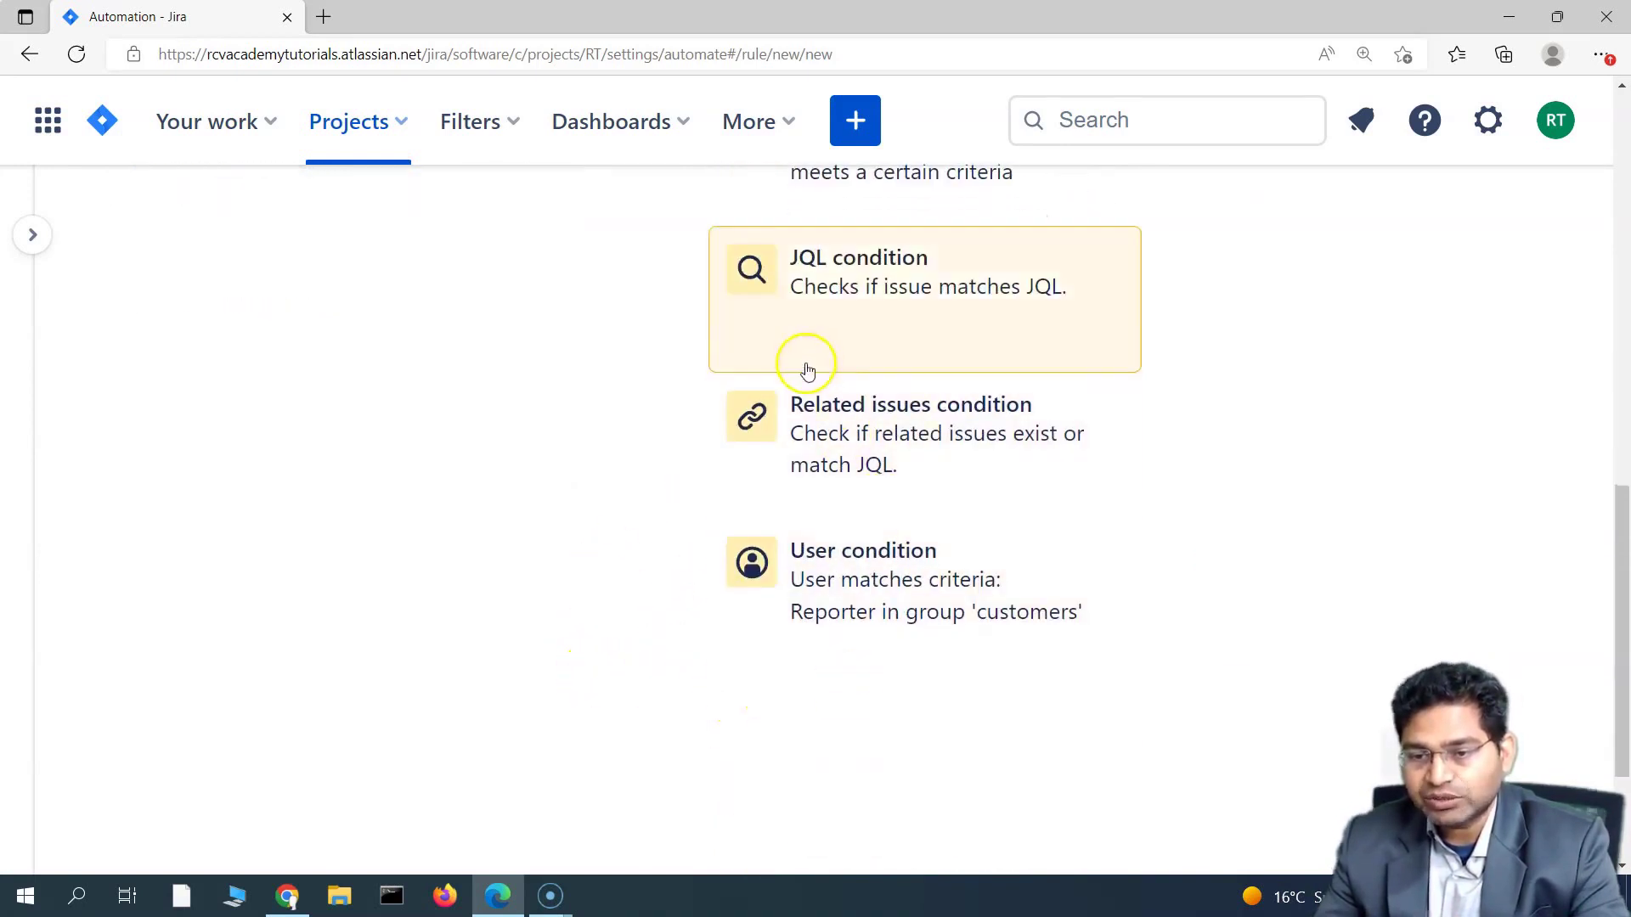
pyautogui.scroll(12, 751, 667)
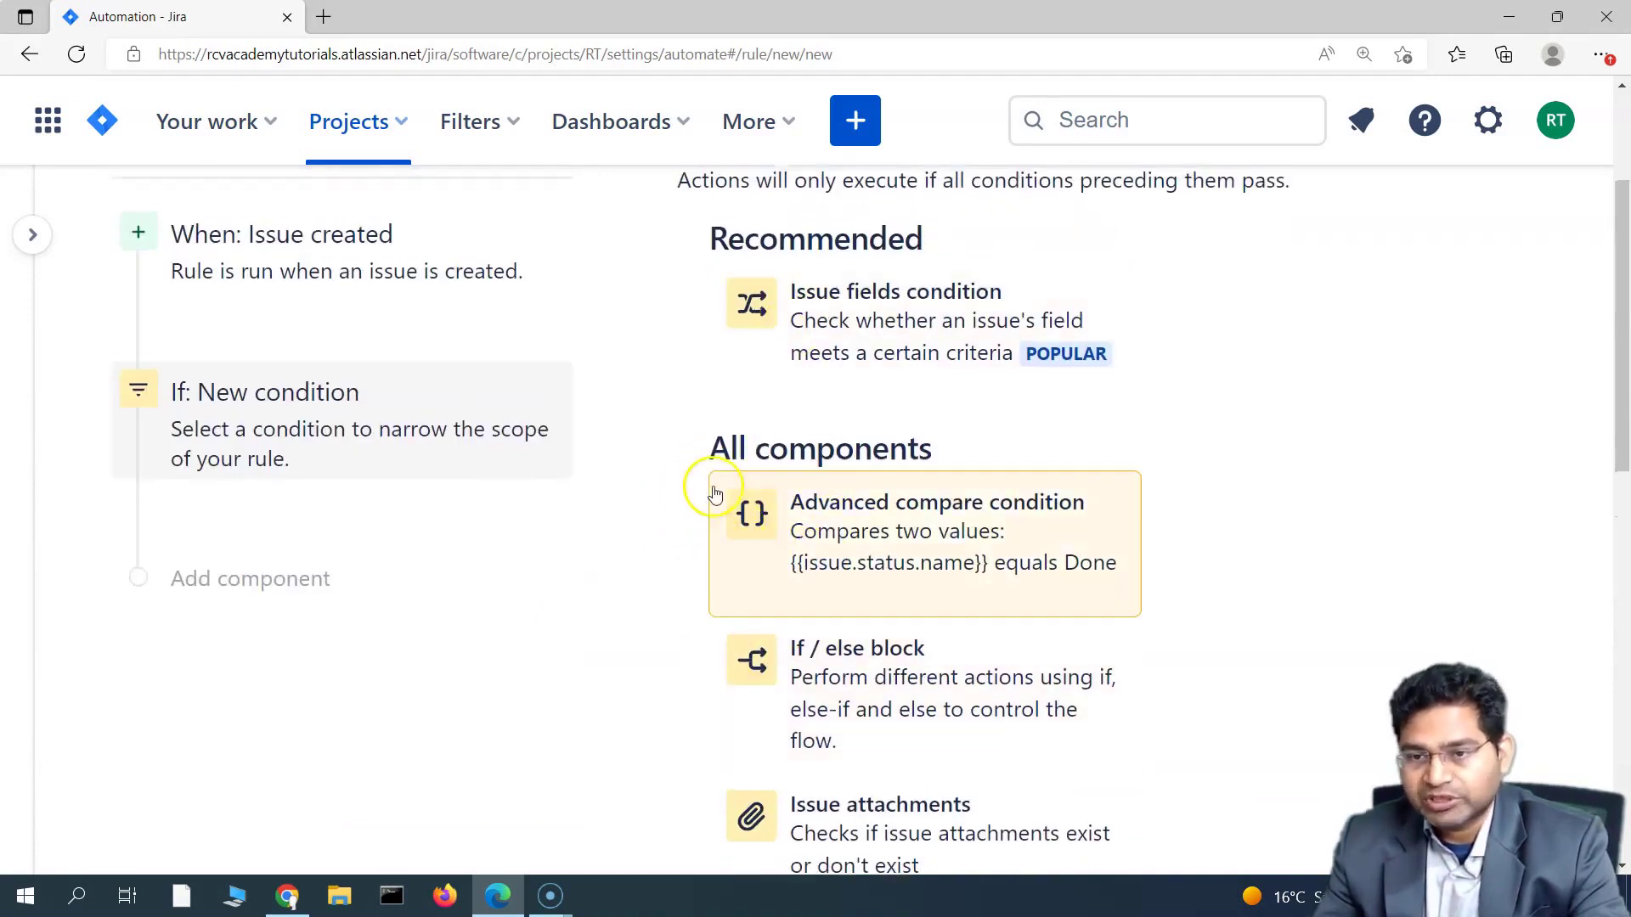
pyautogui.scroll(3, 722, 484)
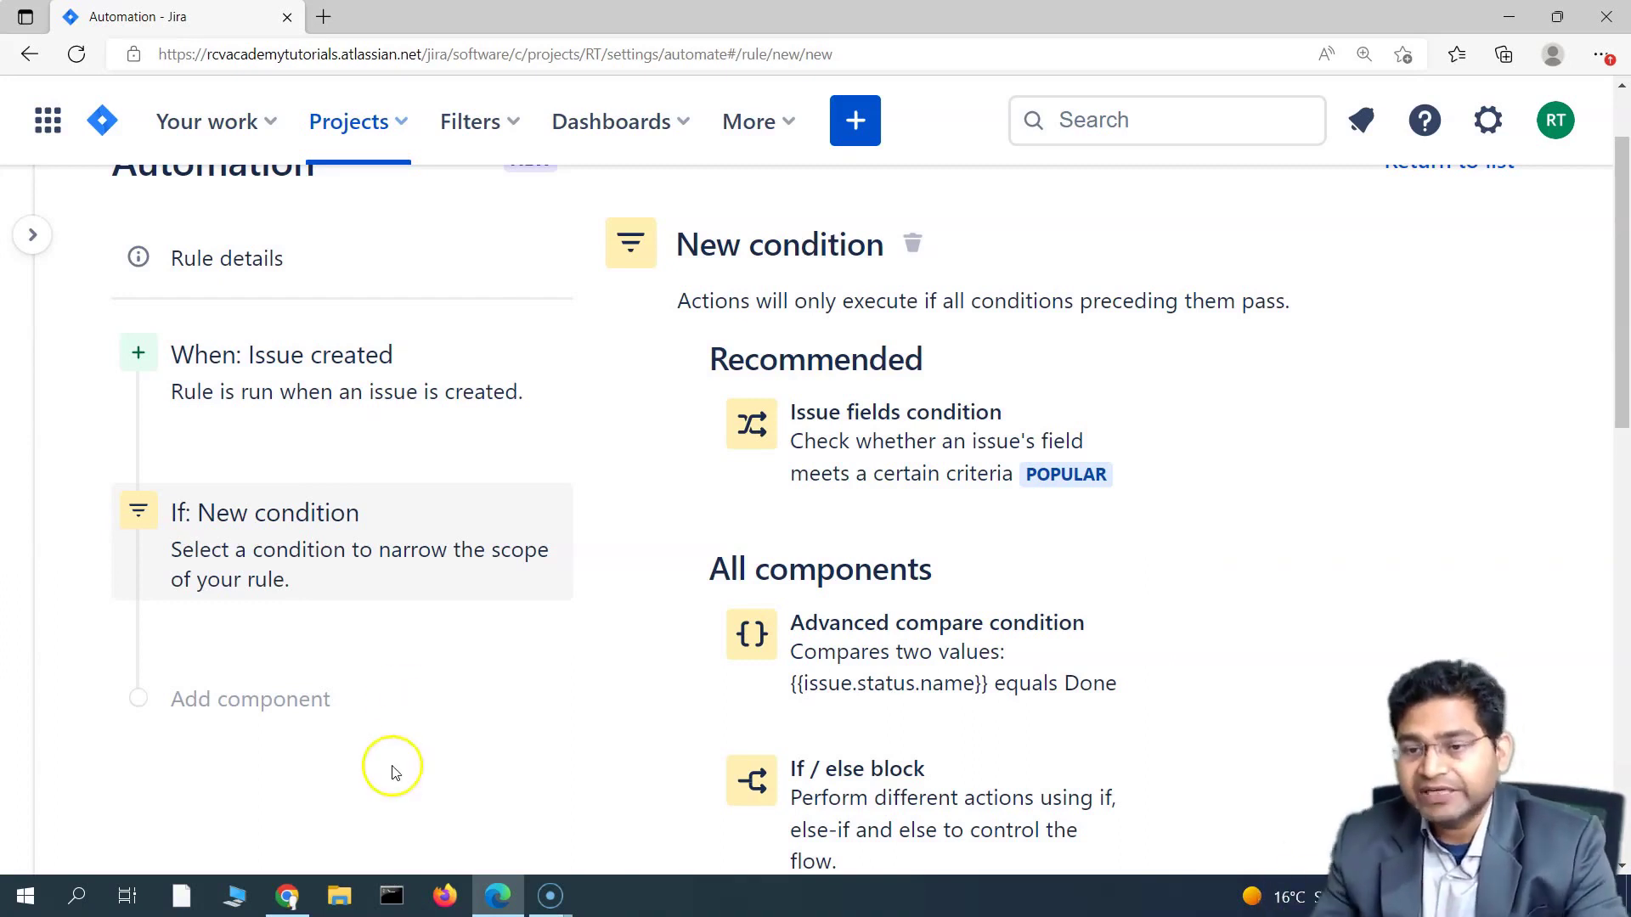
# Step: Make the condition an issue fields check on the Priority field
pyautogui.click(883, 452)
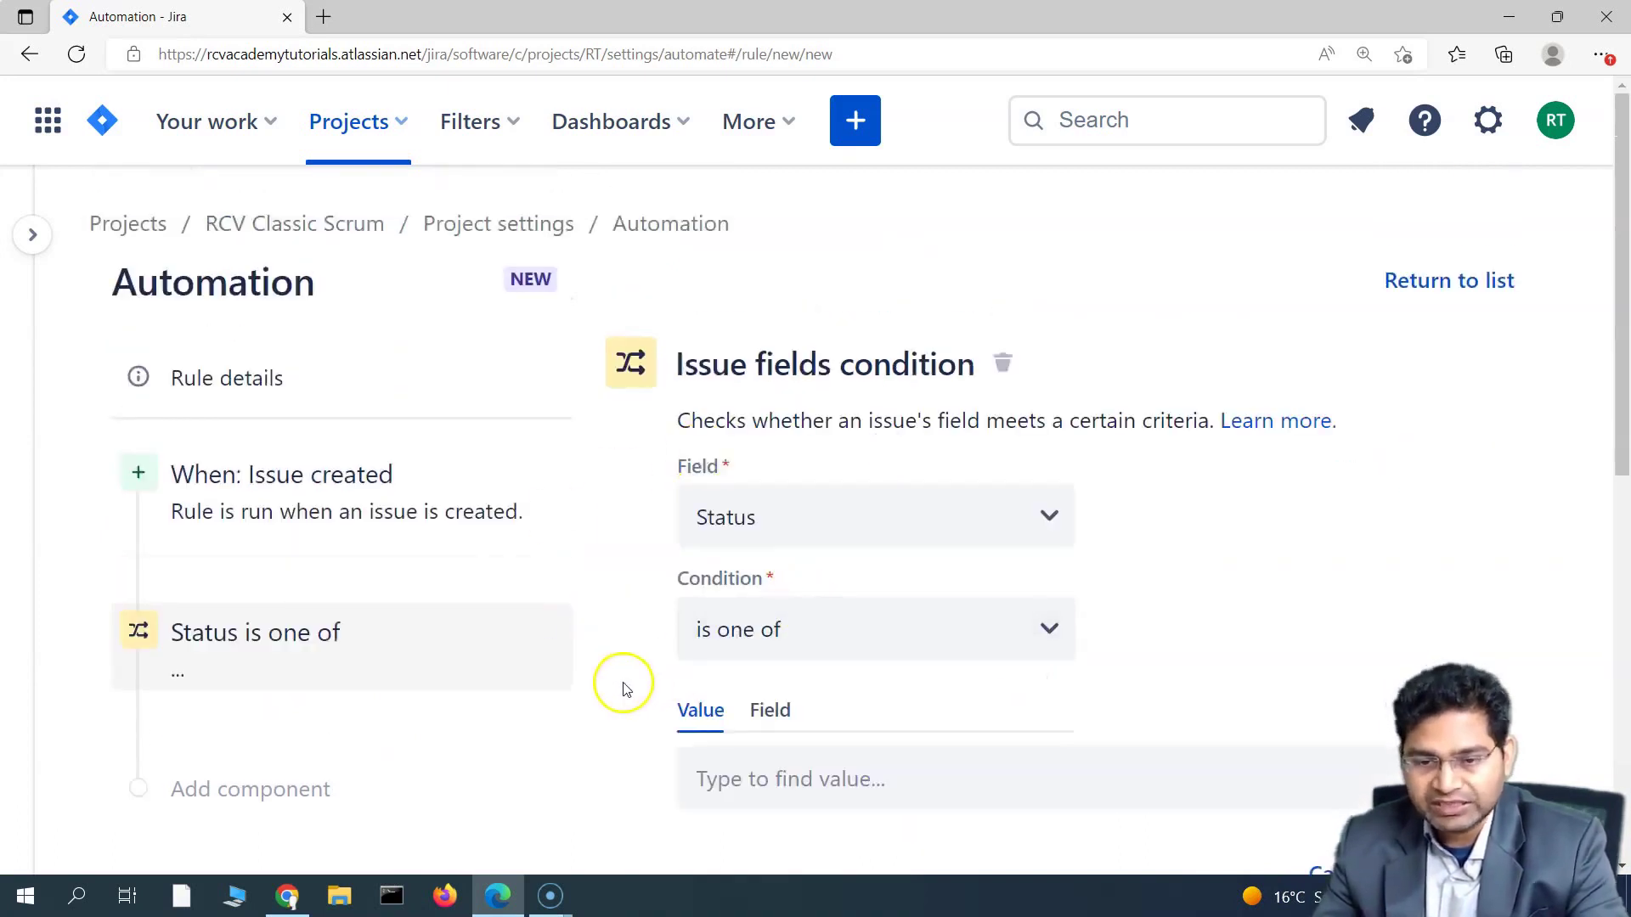
pyautogui.click(856, 540)
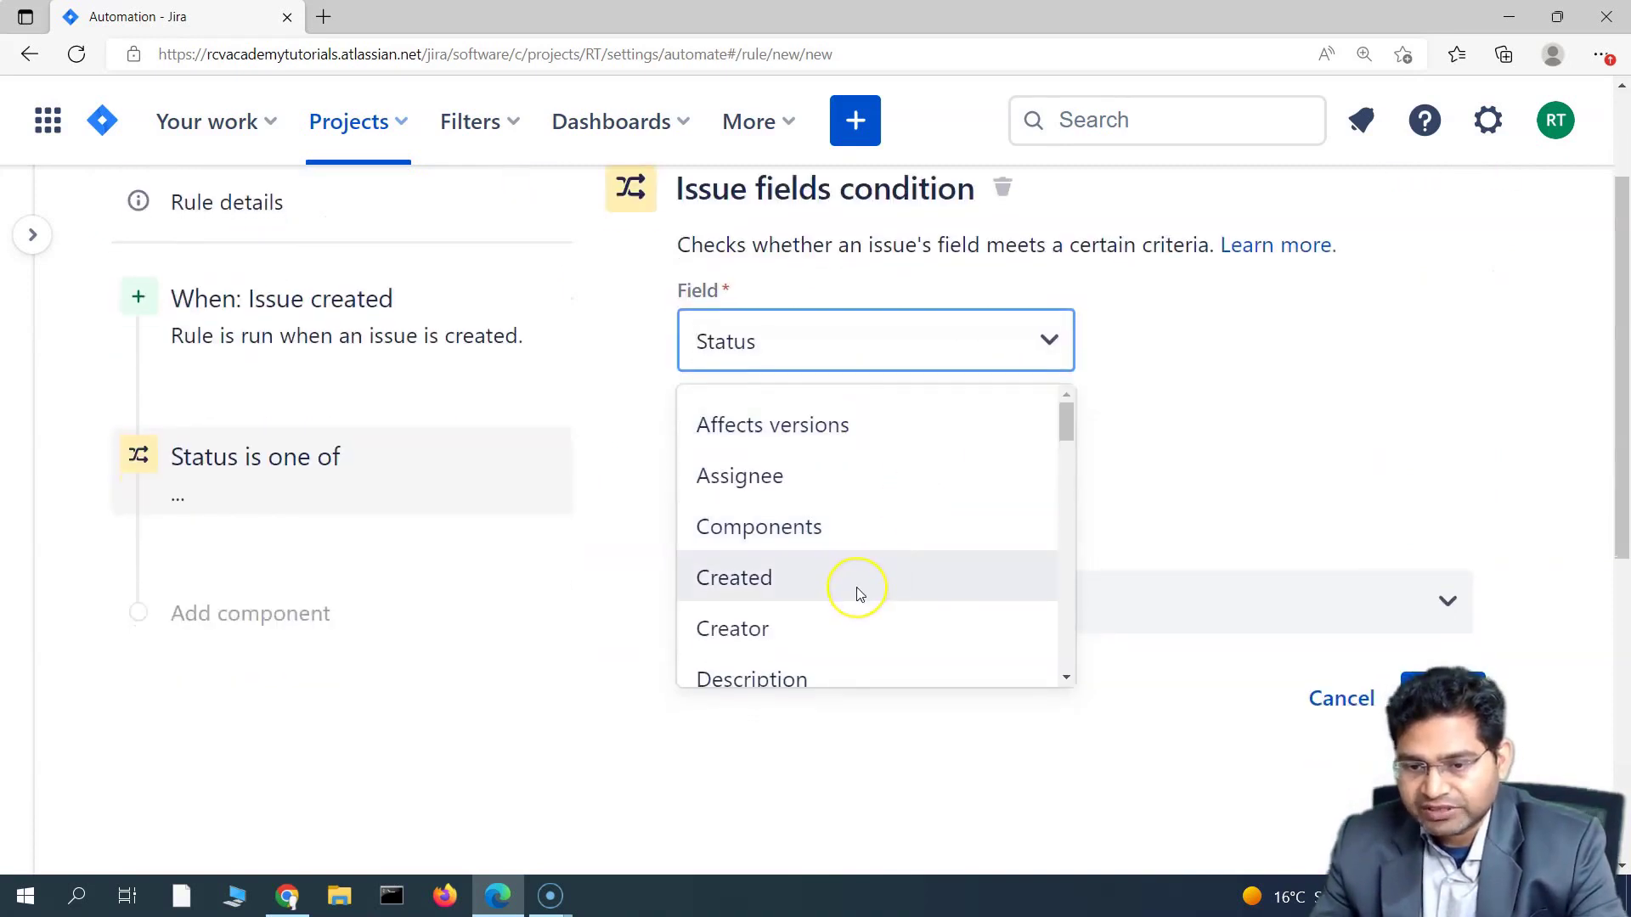
pyautogui.scroll(-1, 860, 595)
pyautogui.scroll(-3, 858, 593)
pyautogui.click(833, 666)
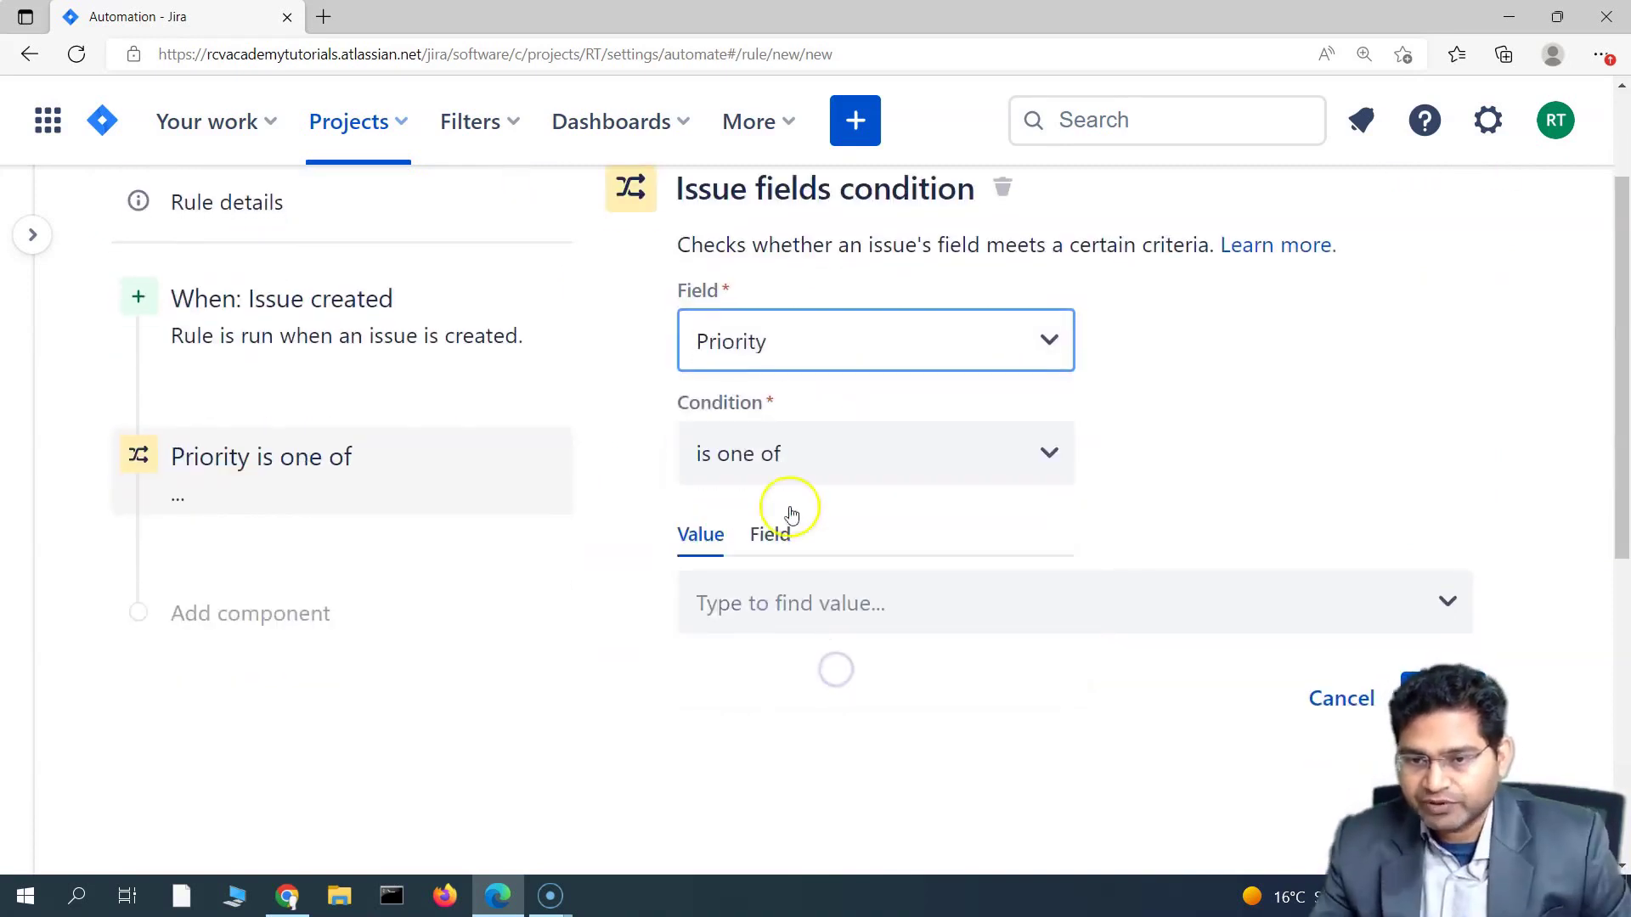
pyautogui.click(860, 448)
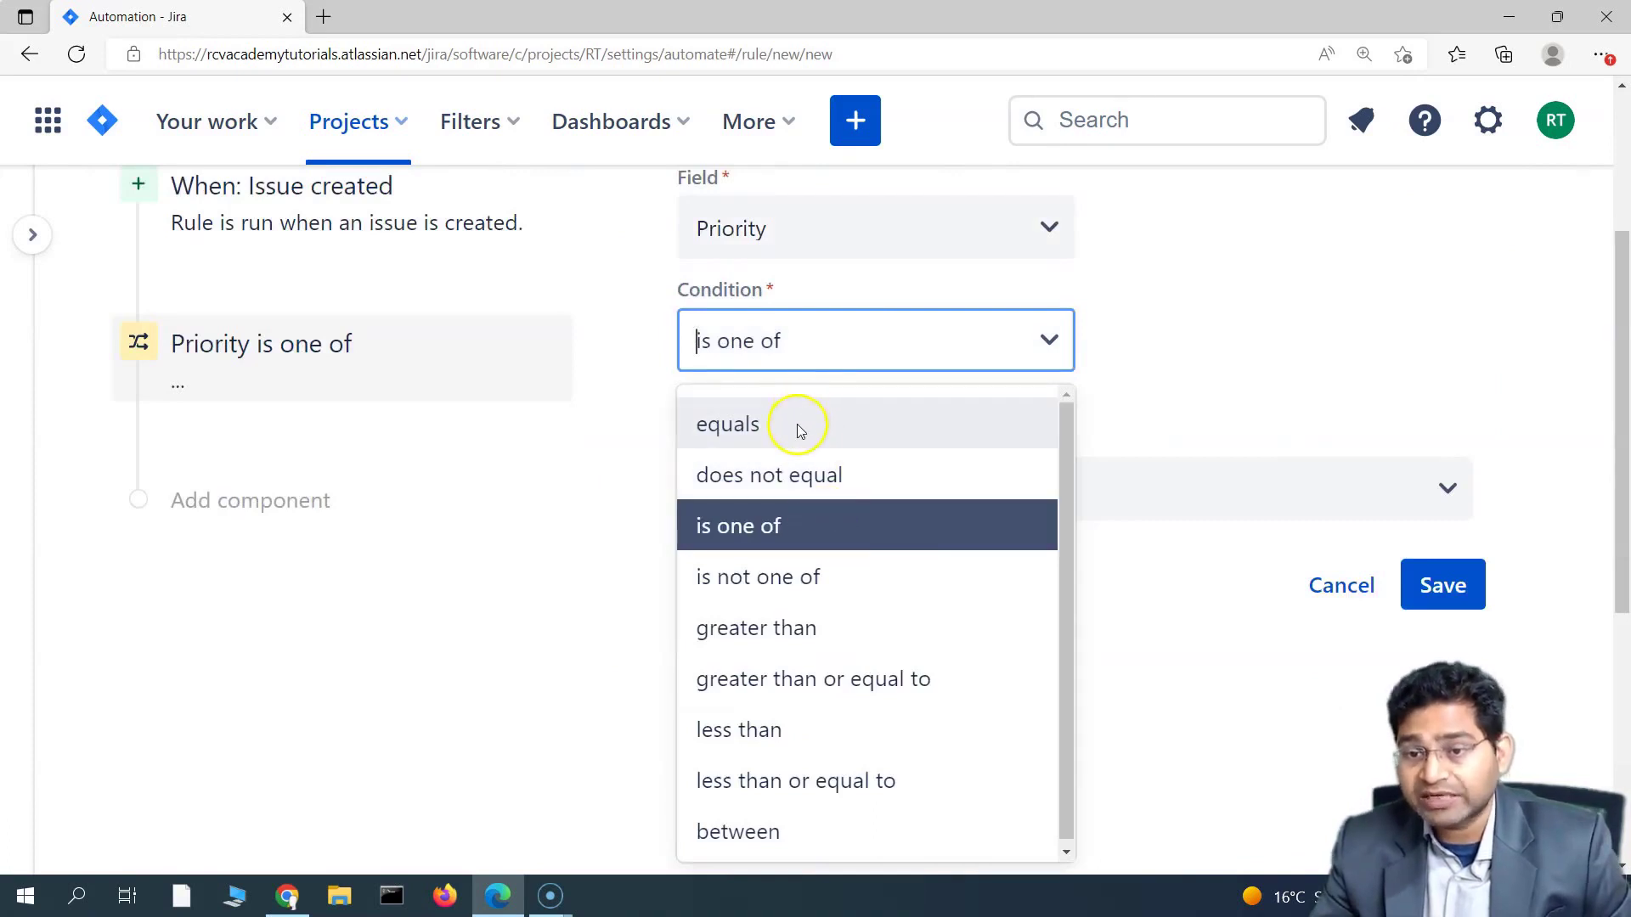
pyautogui.click(849, 344)
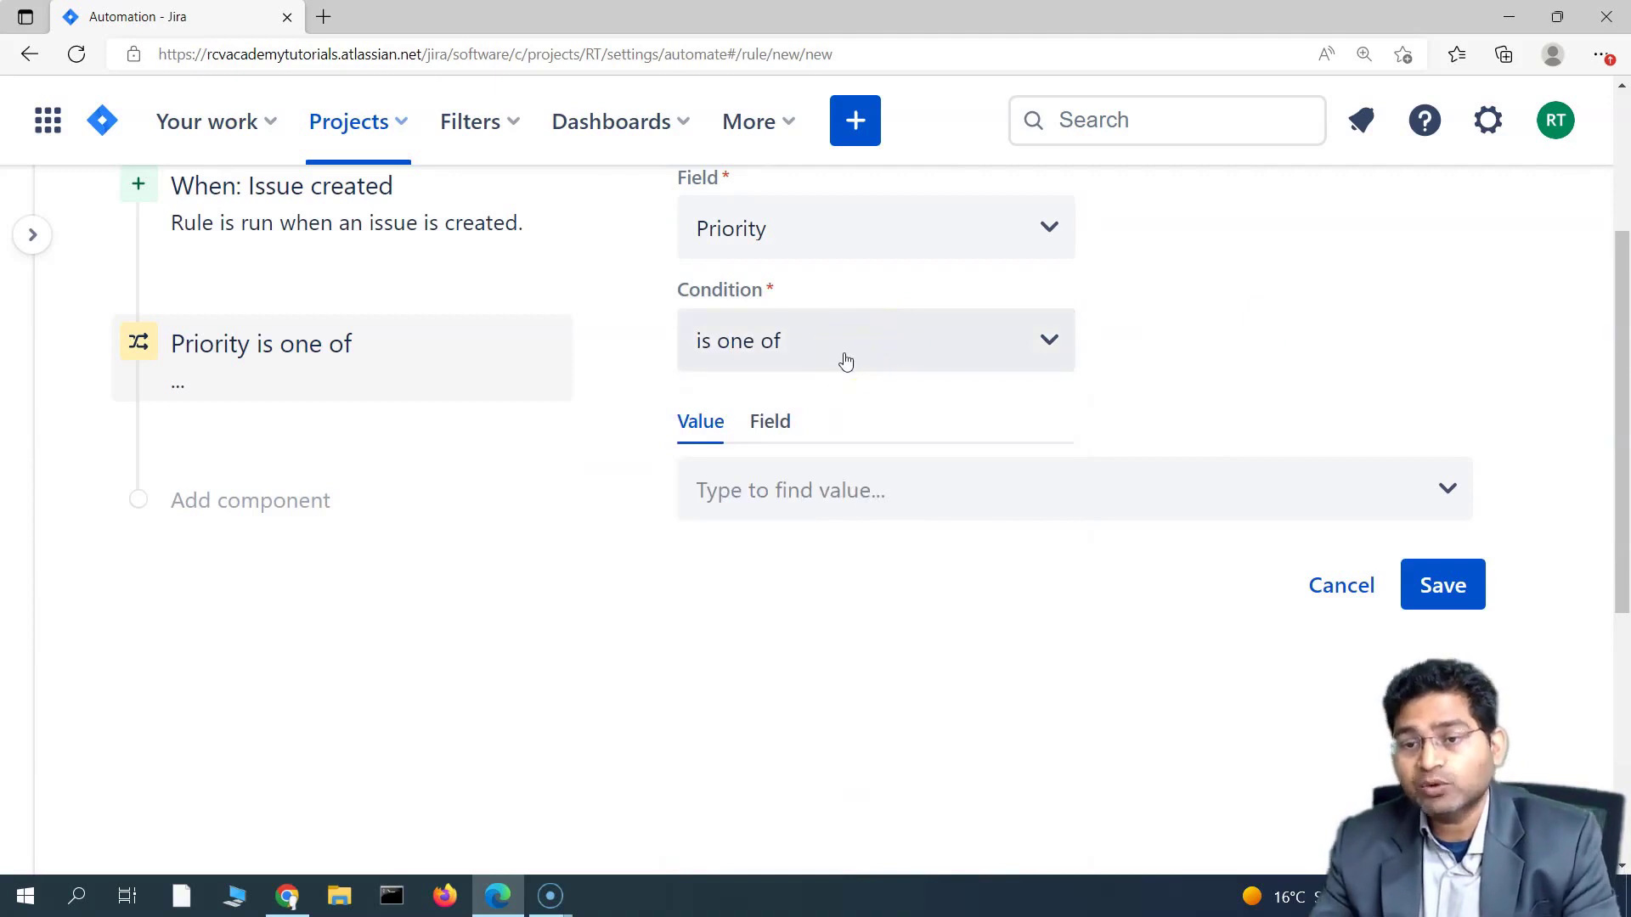
# Step: Set the condition to Priority equals Highest, then add another component
pyautogui.click(863, 492)
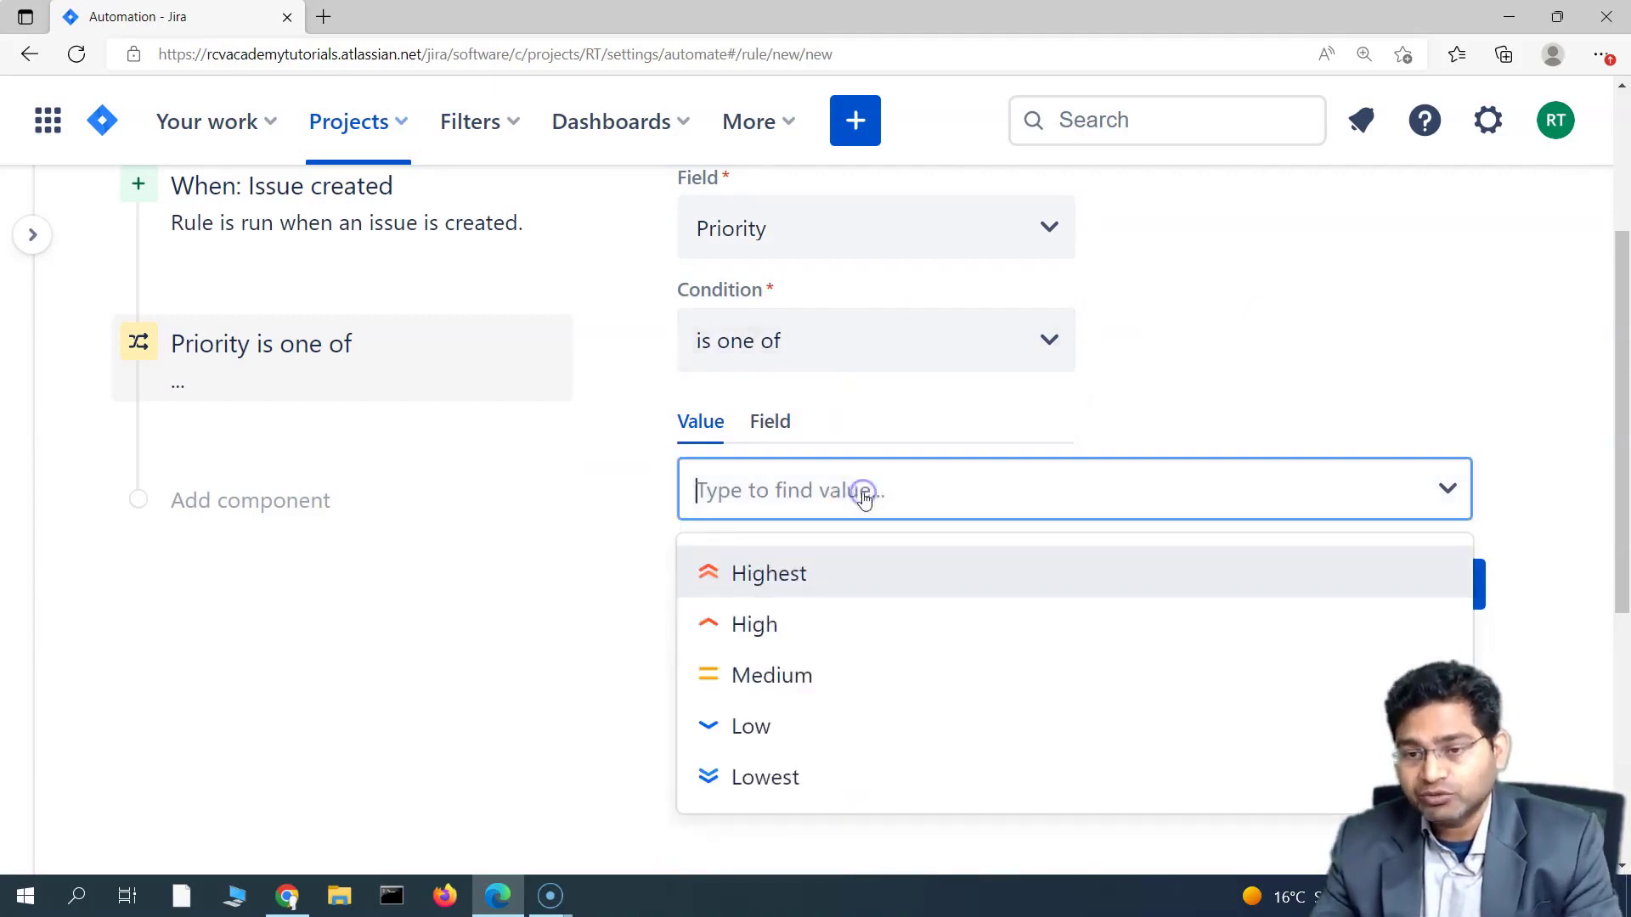
pyautogui.click(807, 574)
pyautogui.click(916, 491)
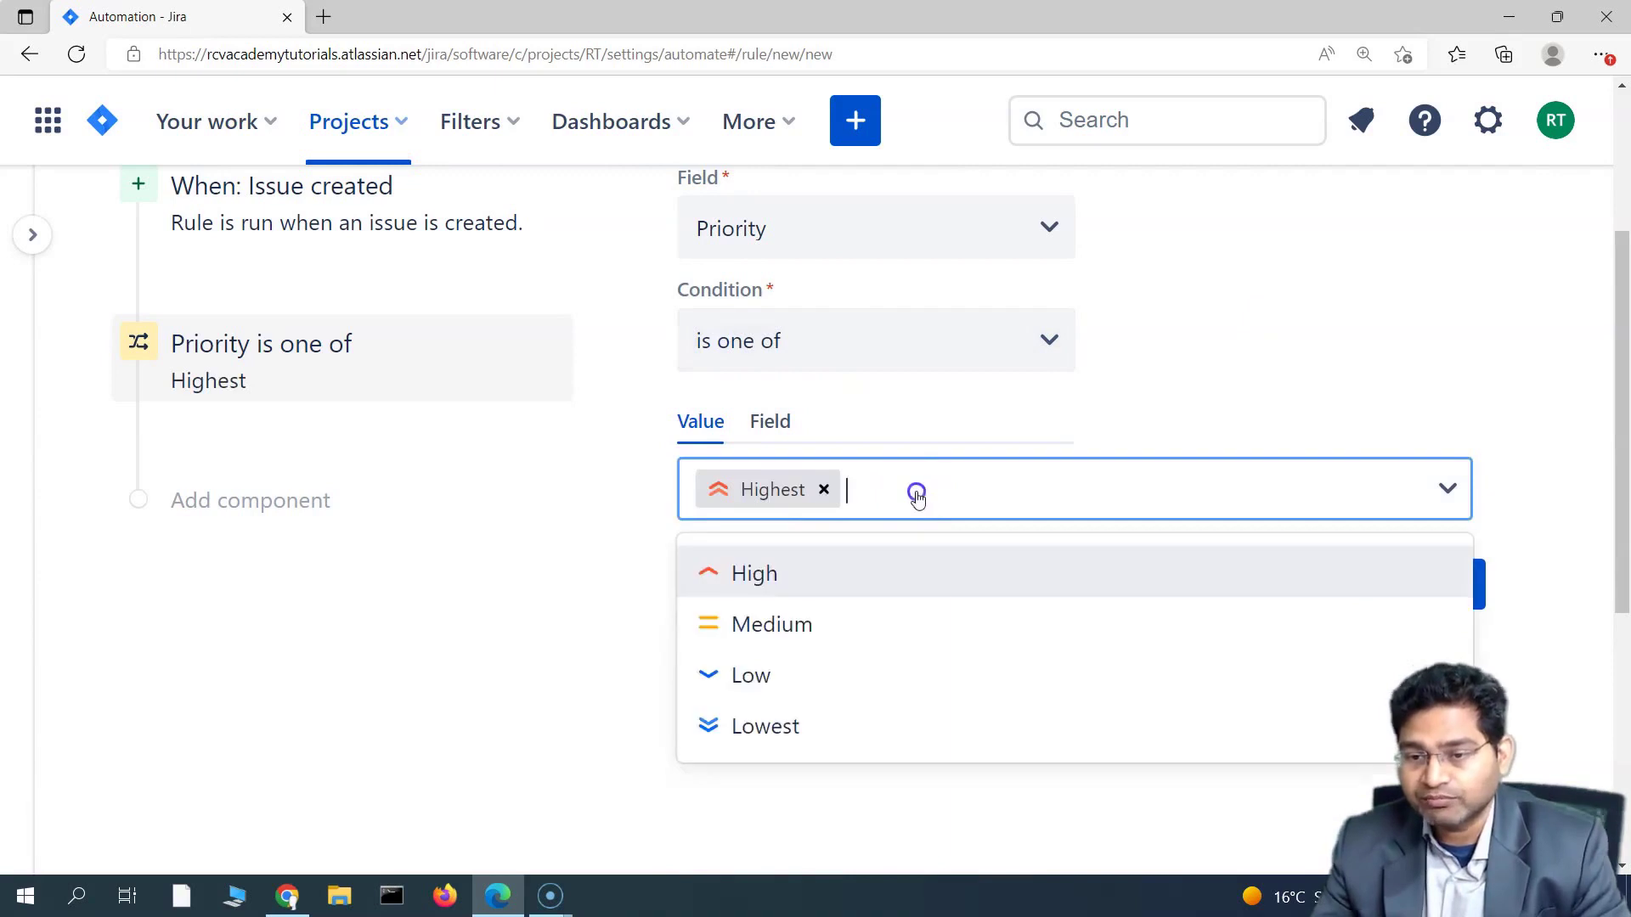
pyautogui.click(823, 582)
pyautogui.click(829, 350)
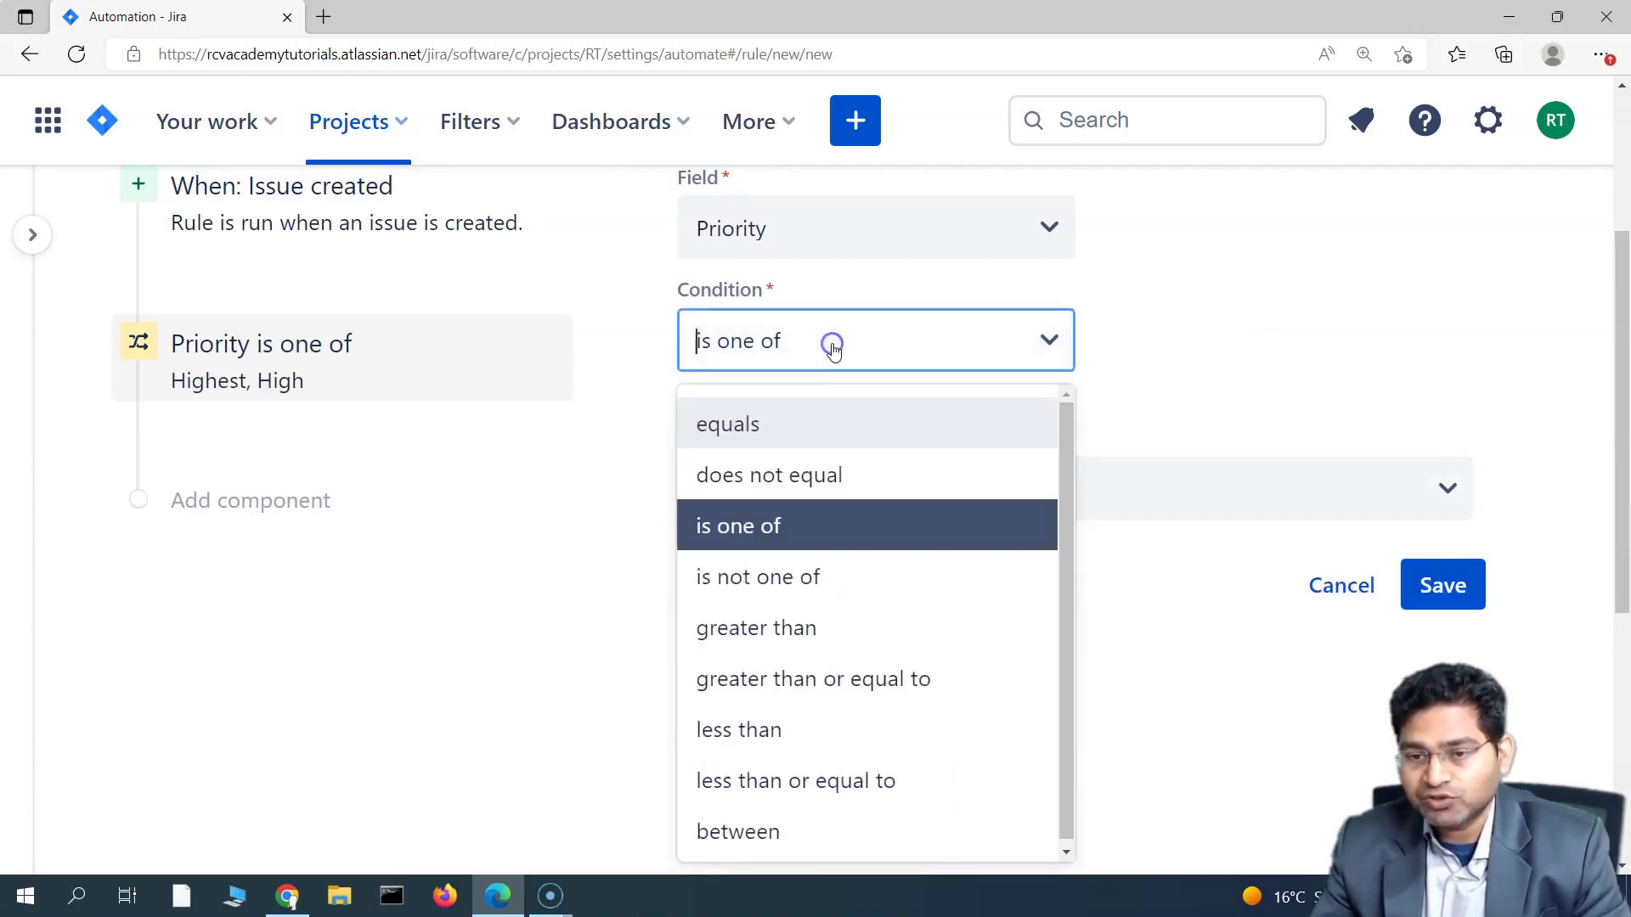
pyautogui.click(813, 430)
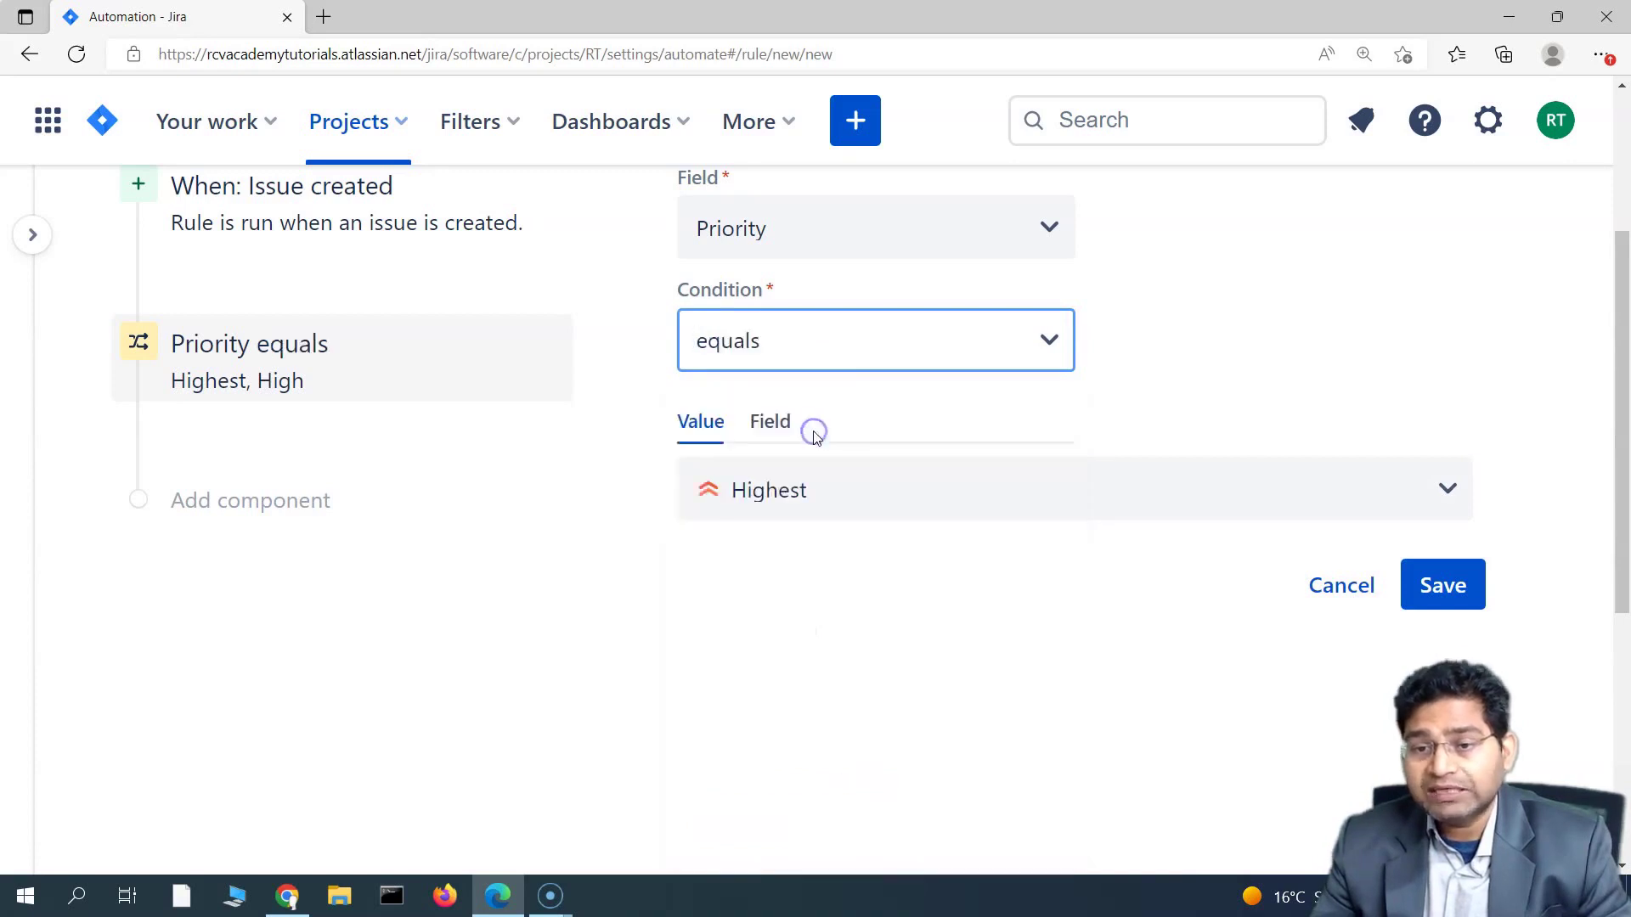
pyautogui.click(825, 499)
pyautogui.click(818, 574)
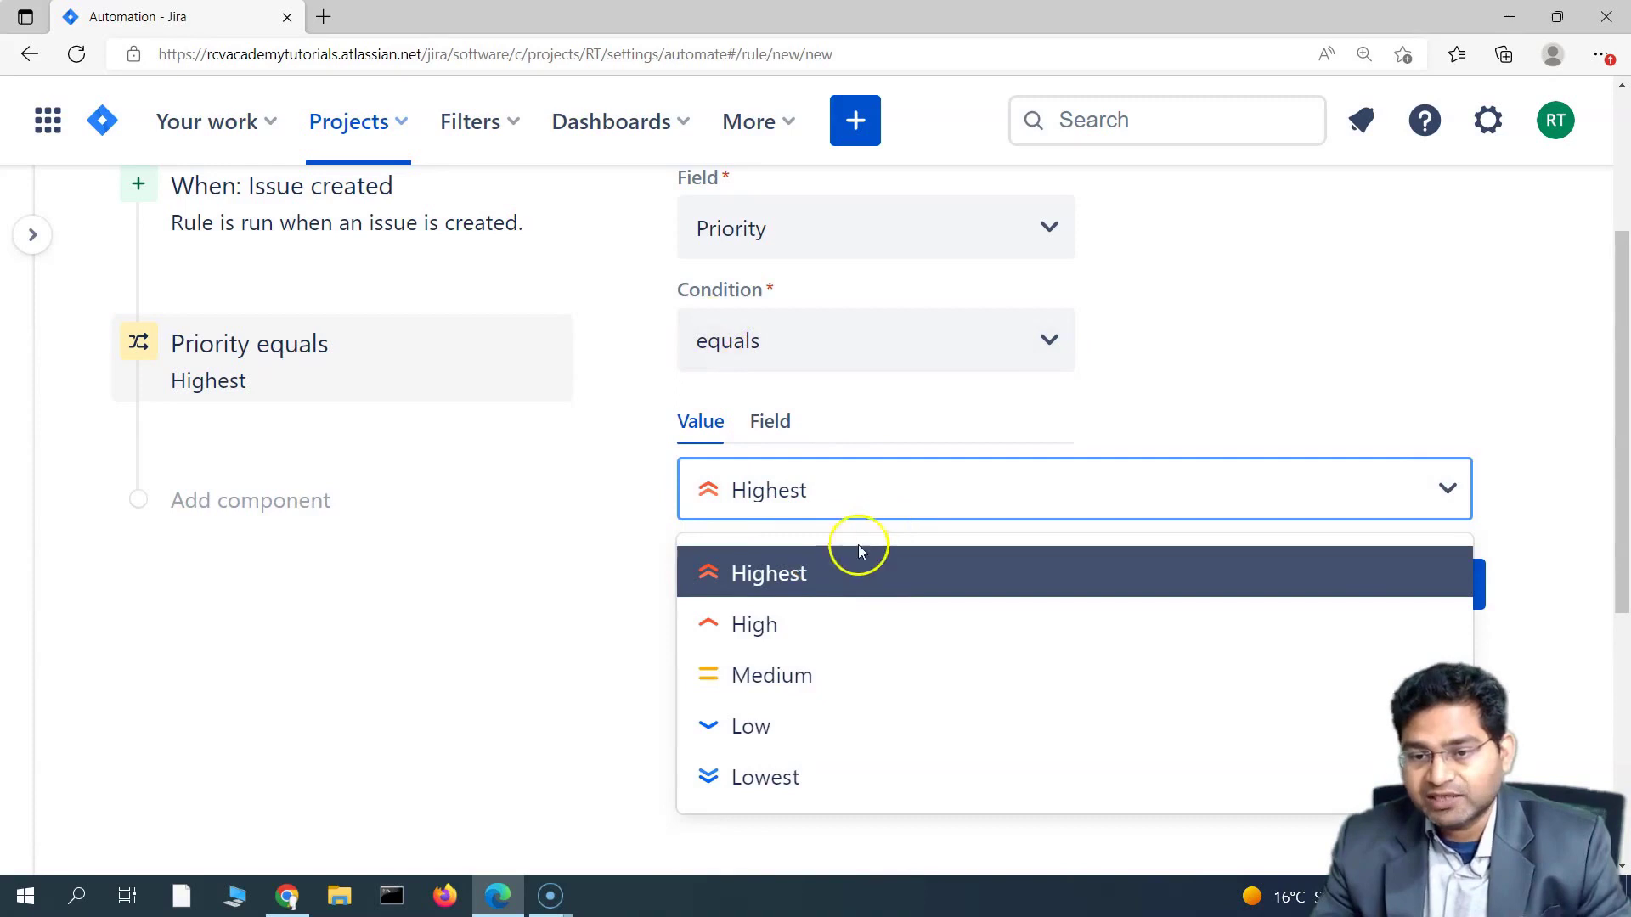
pyautogui.click(1239, 331)
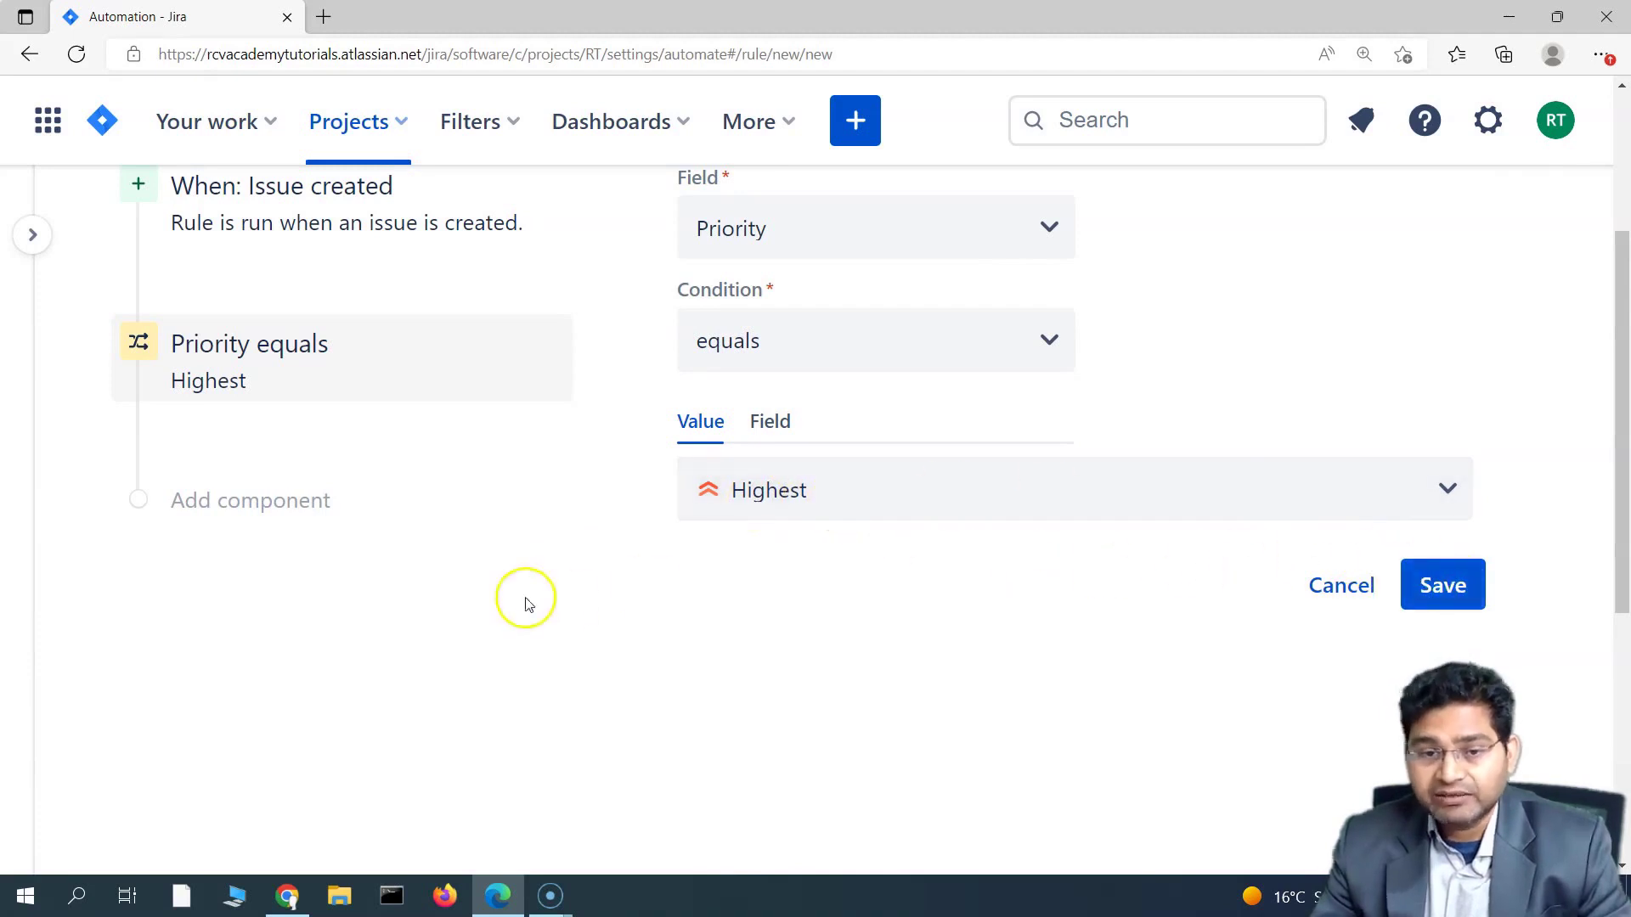
pyautogui.scroll(3, 346, 553)
pyautogui.scroll(-2, 254, 679)
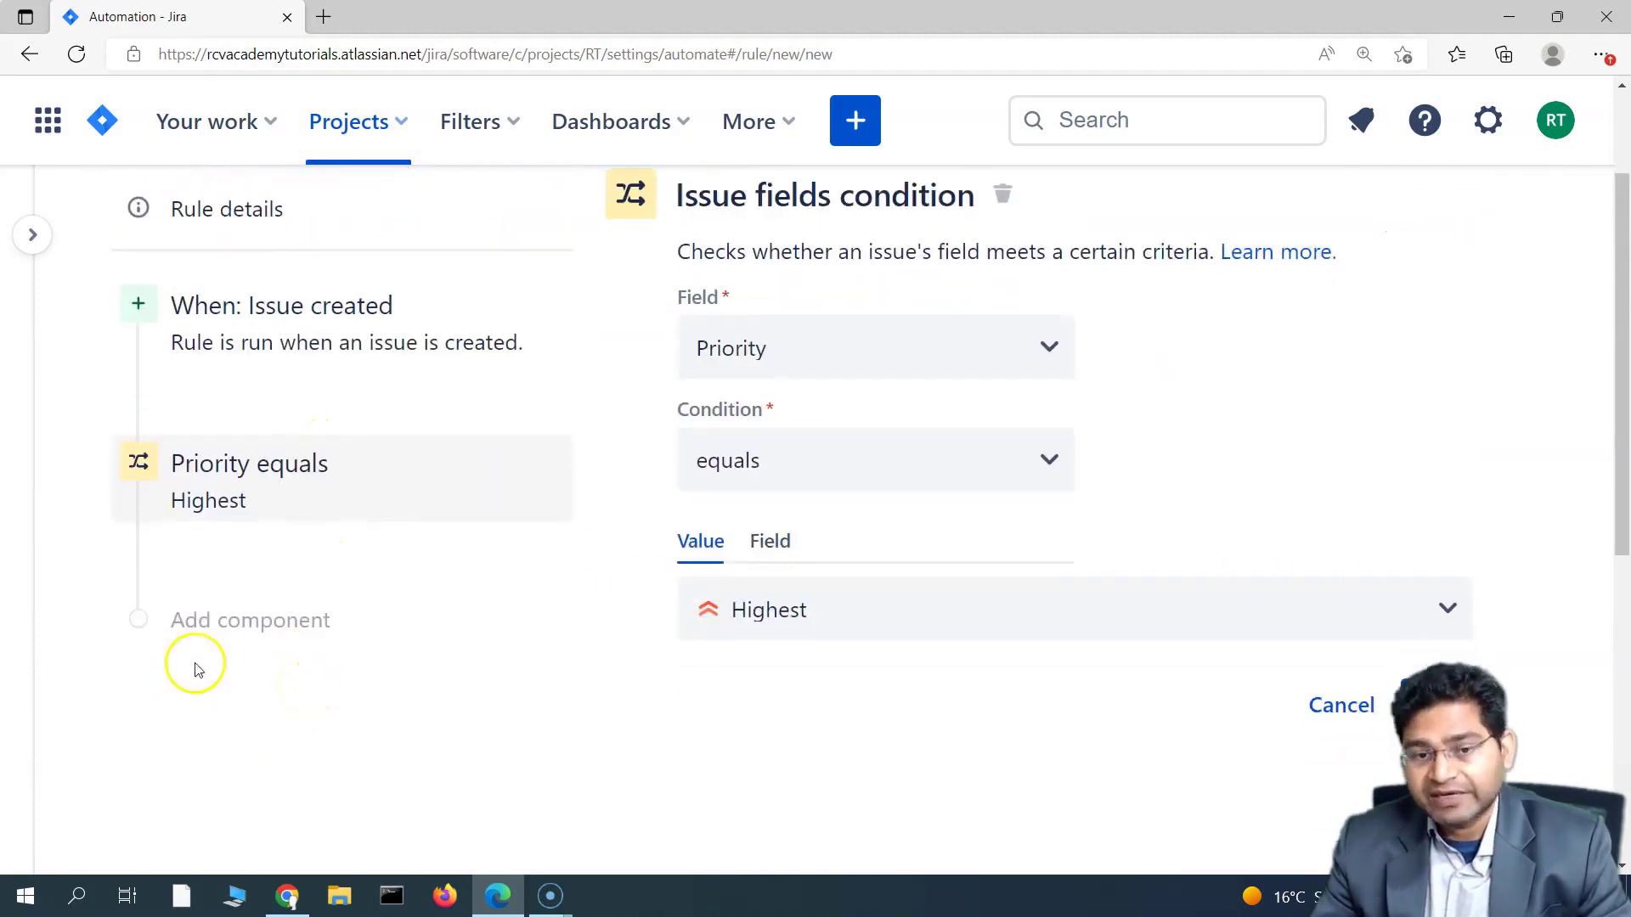
pyautogui.click(249, 623)
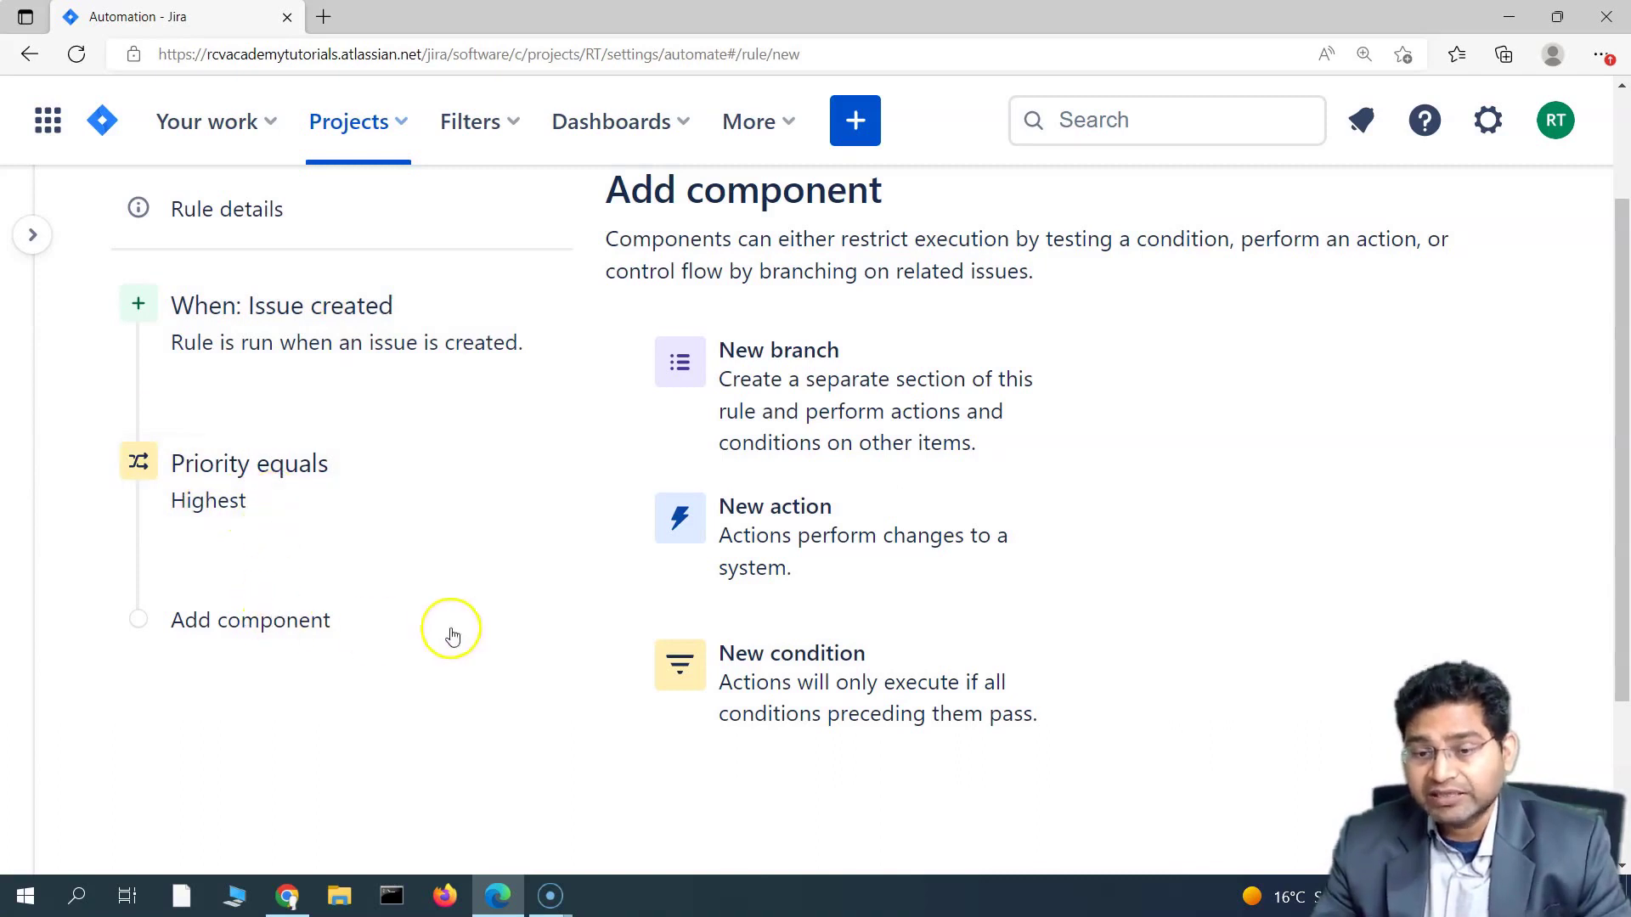
# Step: Add a New action step and scroll down to the Issue actions
pyautogui.click(778, 561)
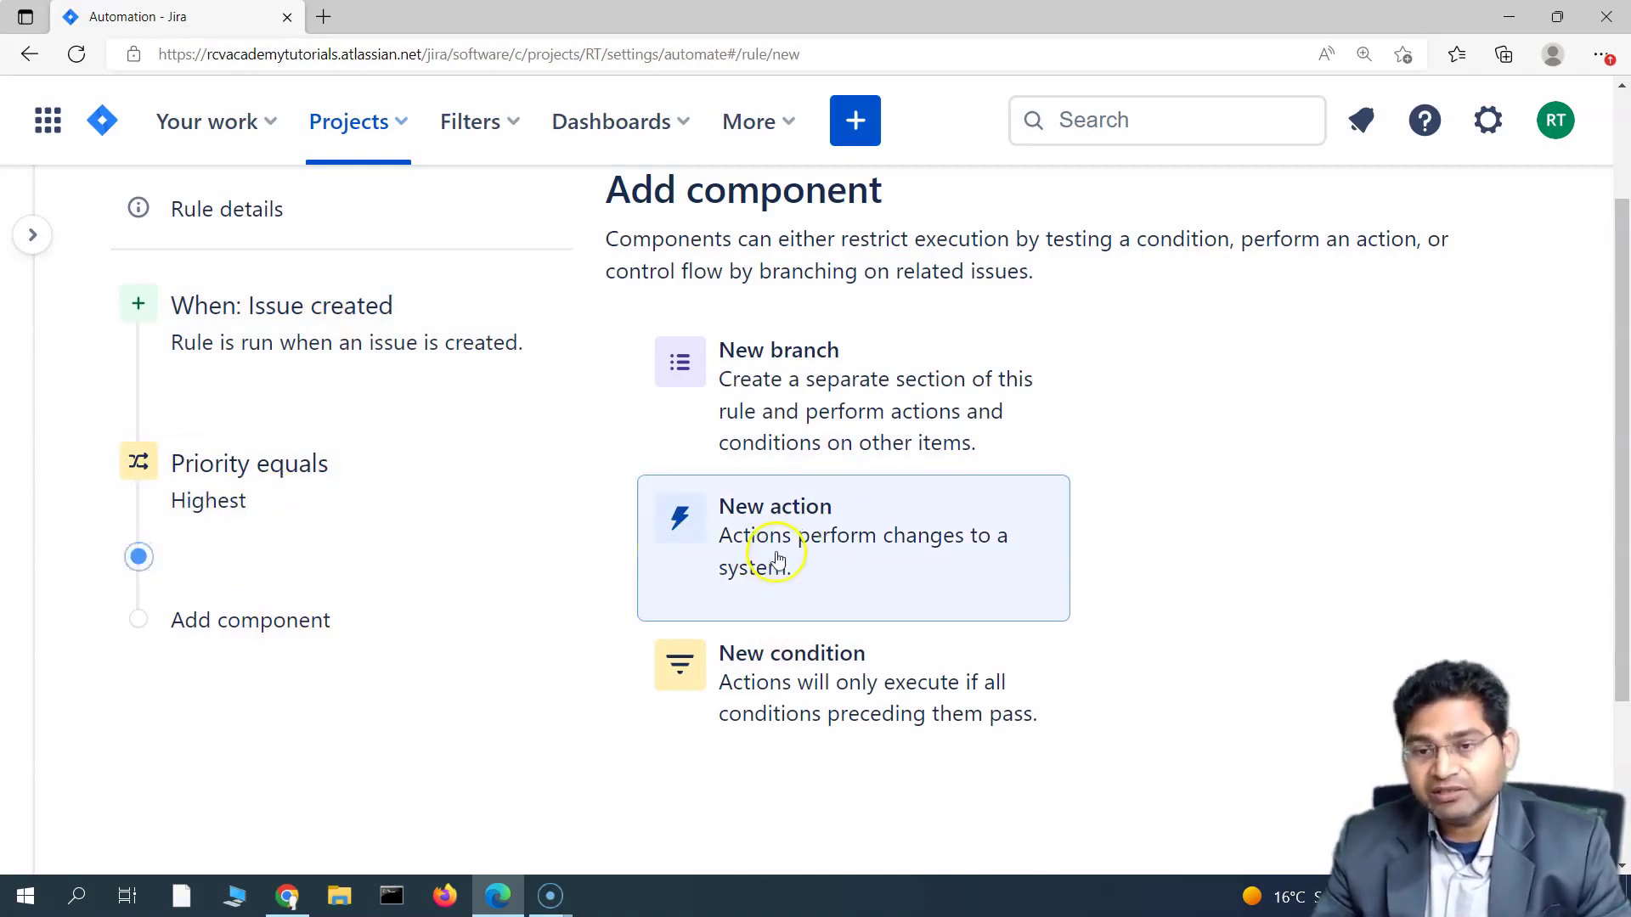
pyautogui.click(786, 544)
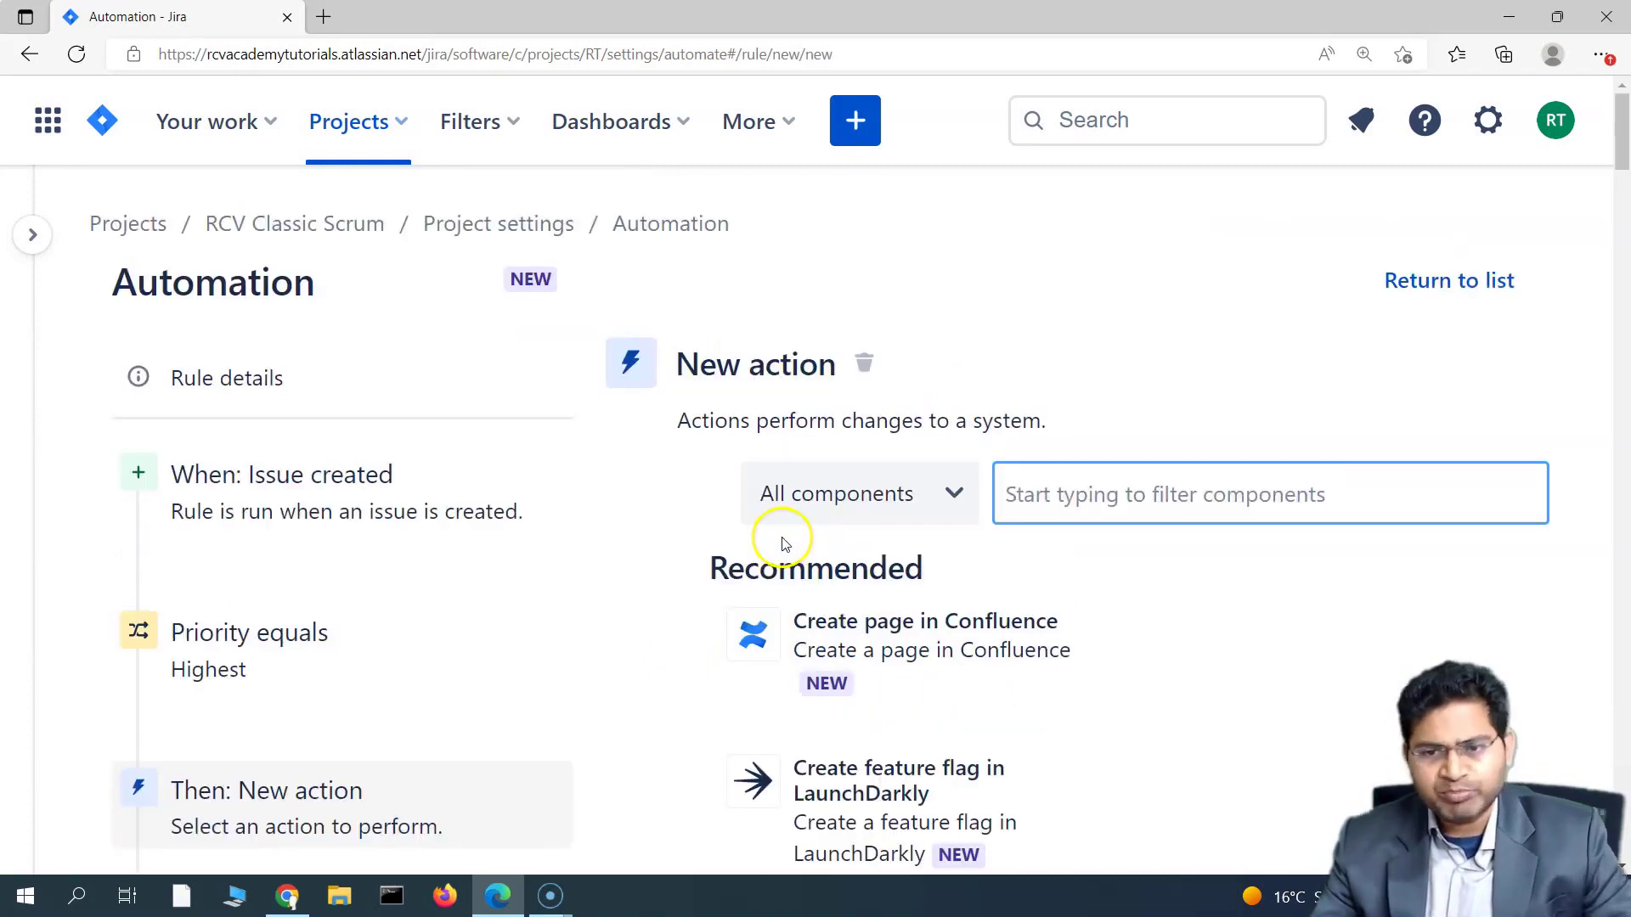
pyautogui.scroll(-3, 484, 660)
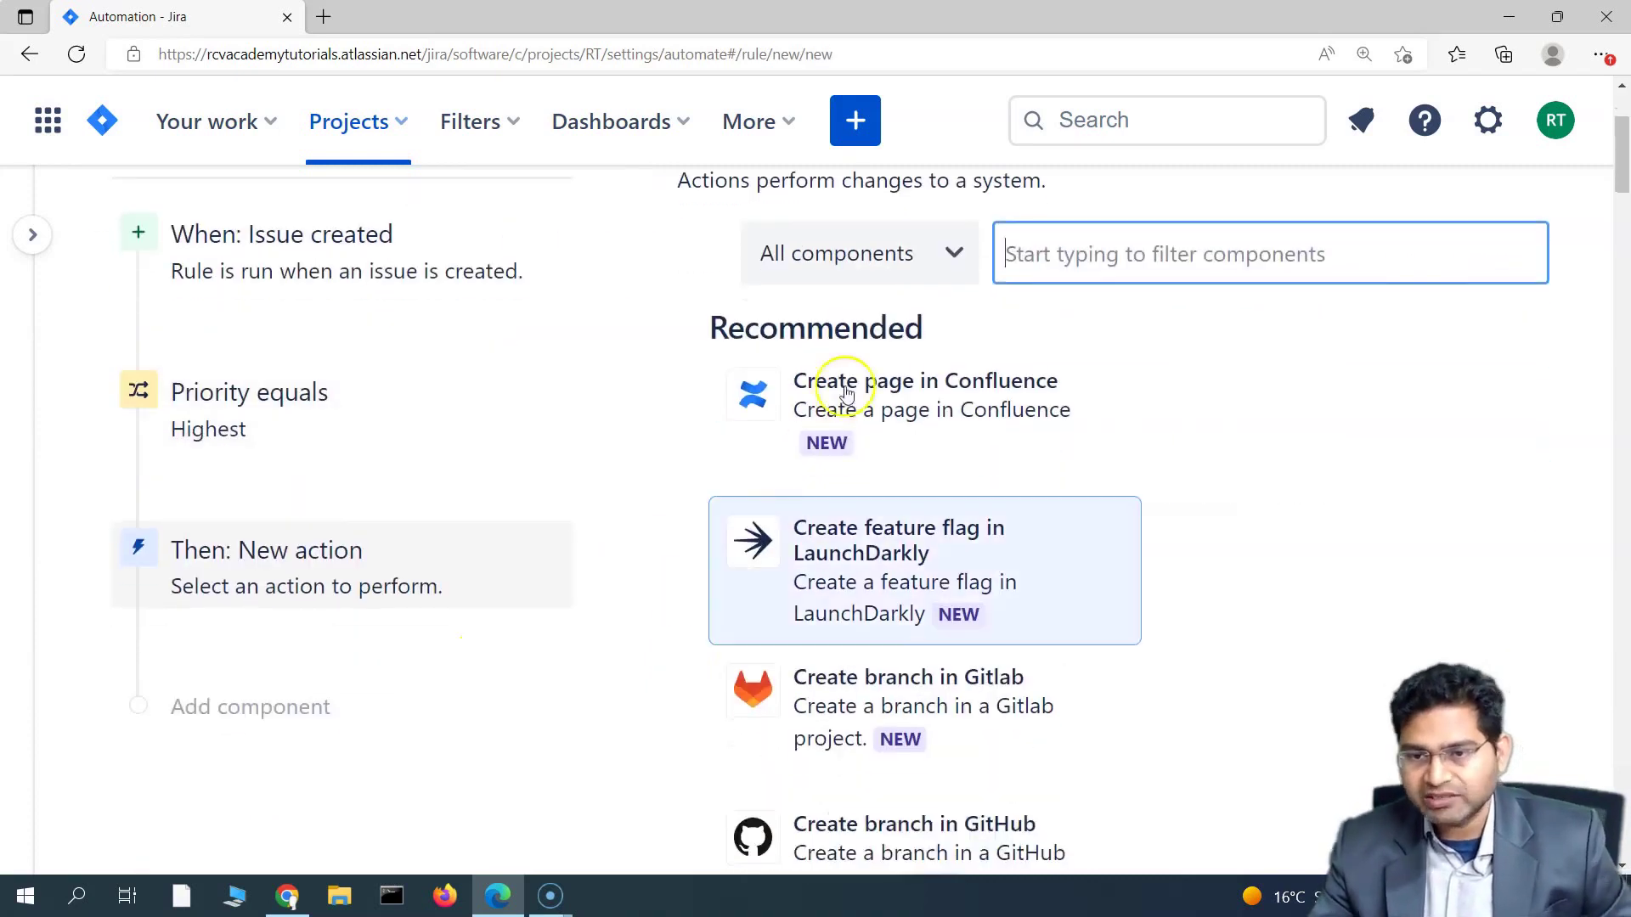
pyautogui.scroll(-3, 1354, 558)
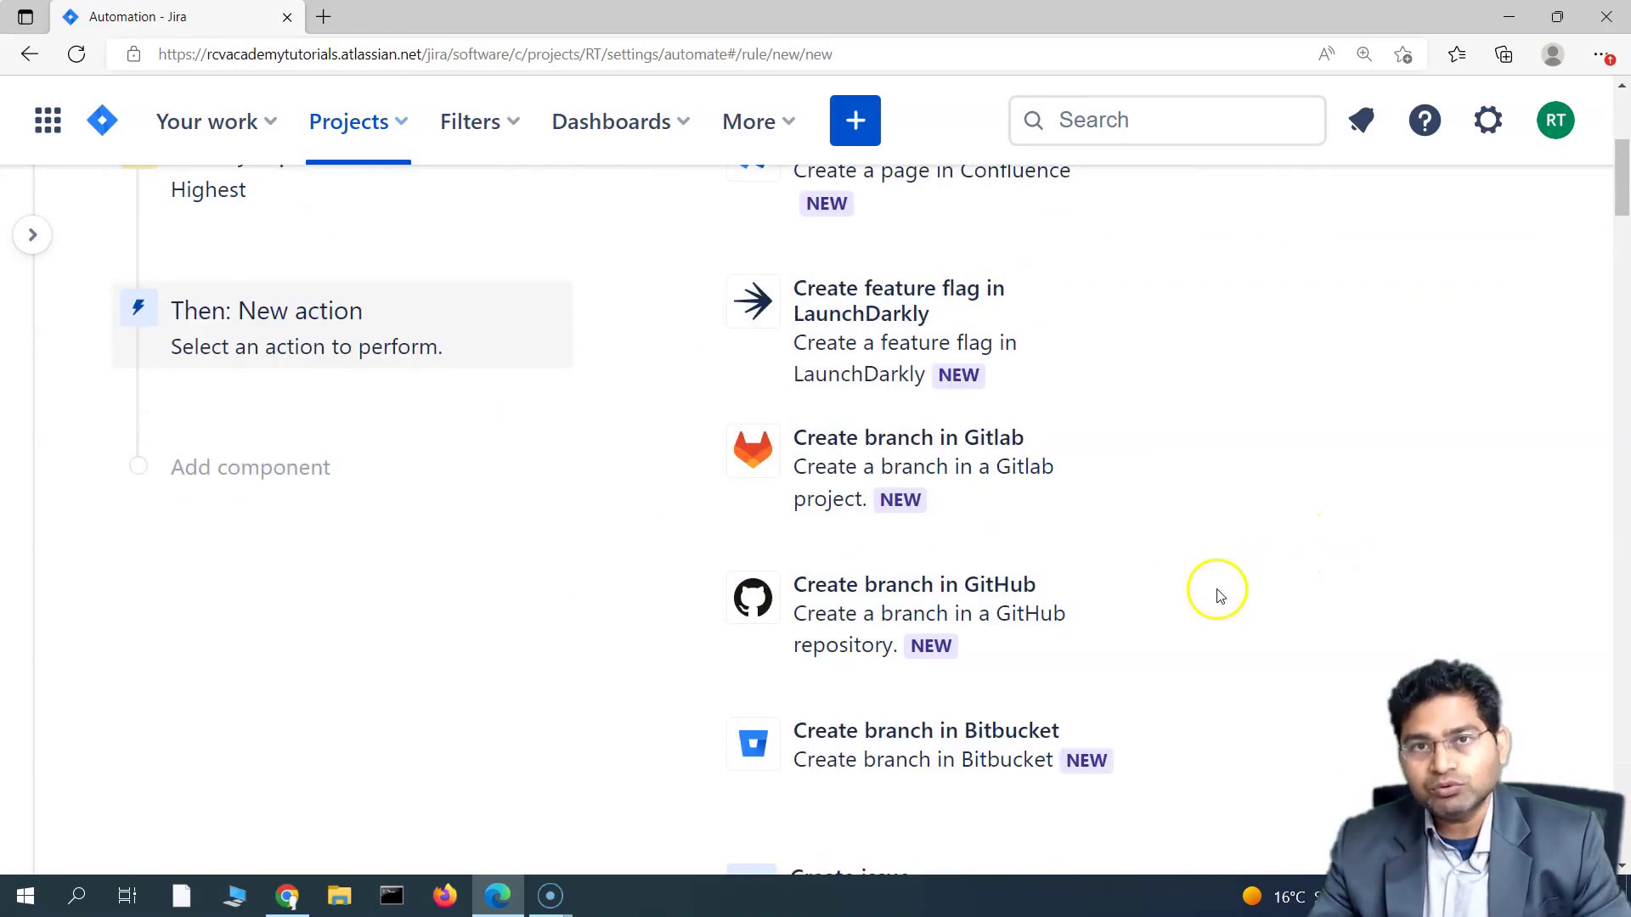
pyautogui.scroll(-6, 1212, 593)
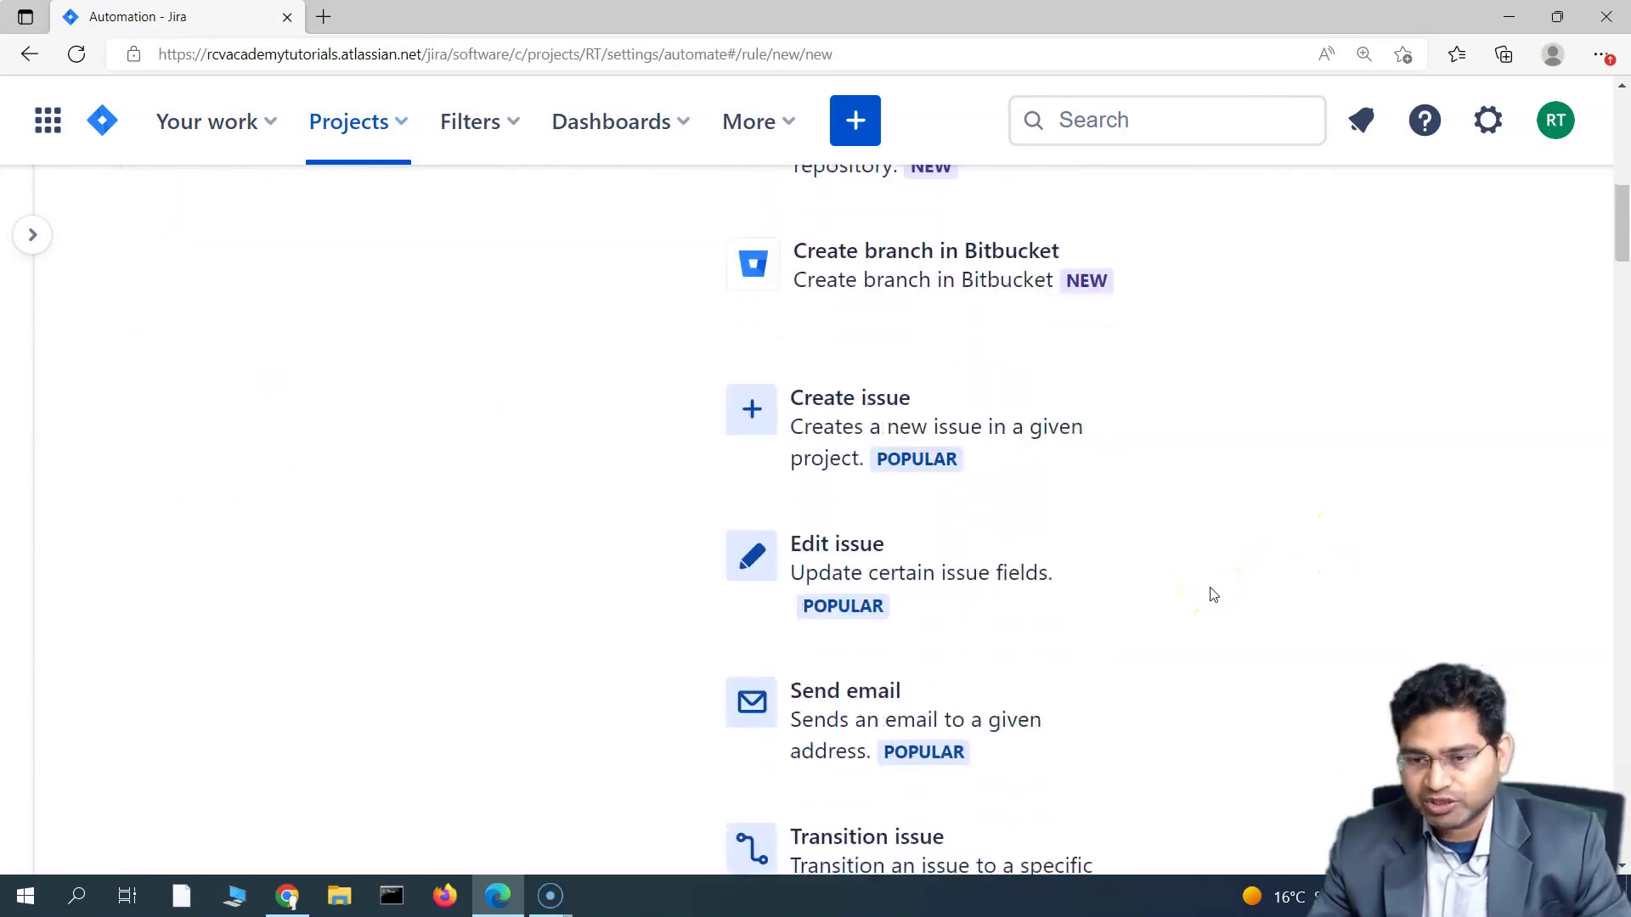
pyautogui.scroll(-2, 1143, 502)
pyautogui.scroll(-4, 1110, 662)
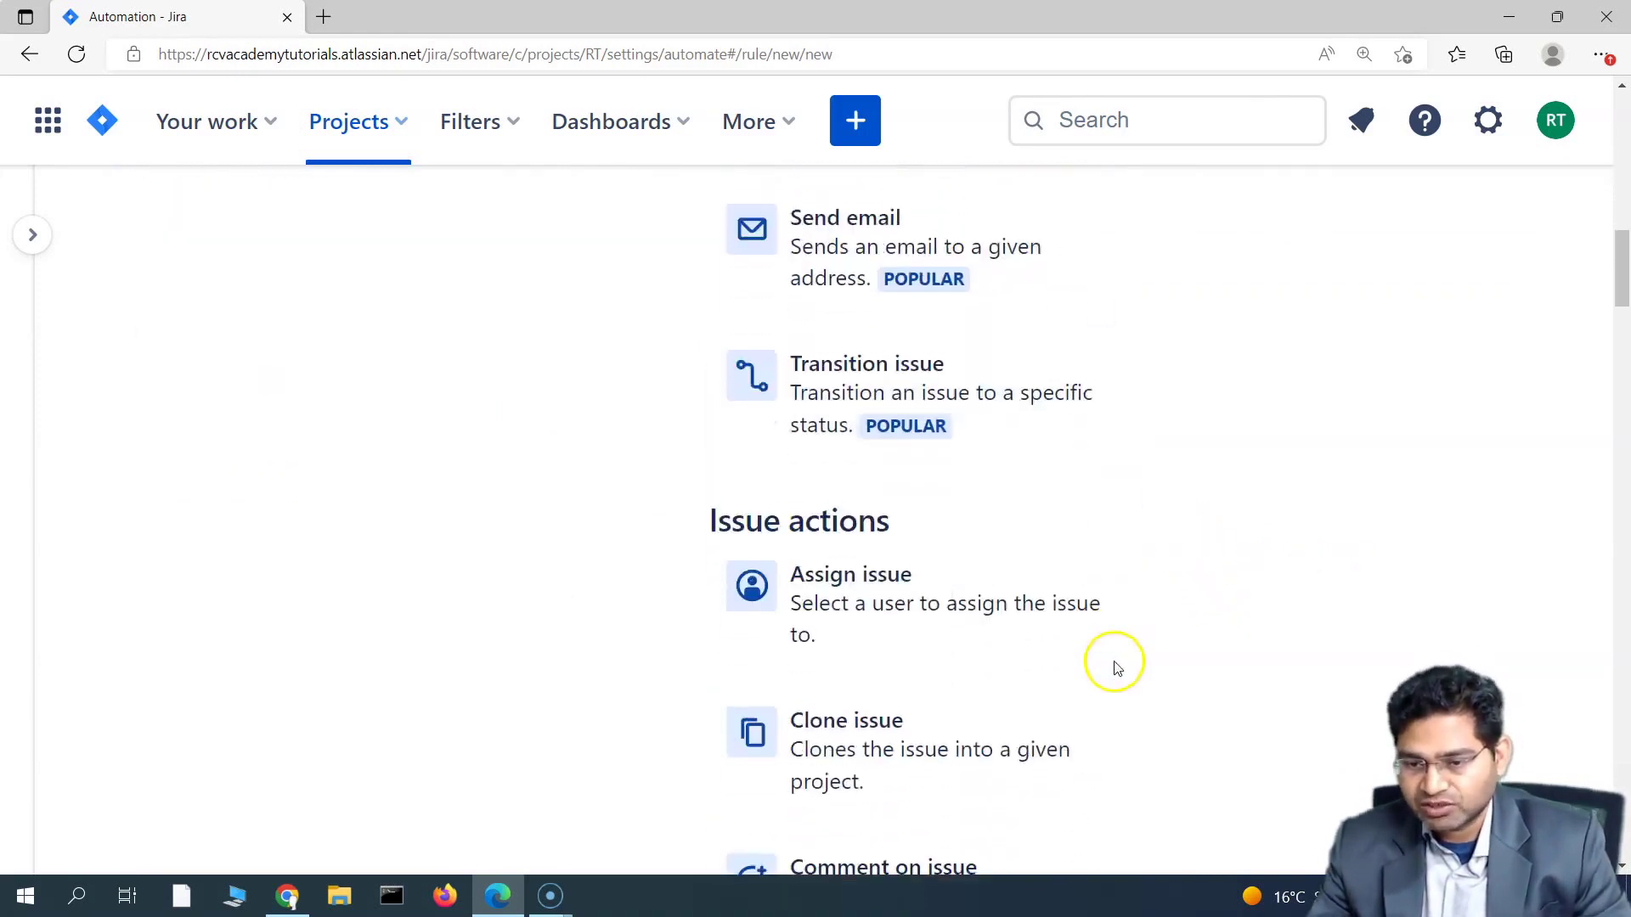
pyautogui.scroll(-3, 1176, 603)
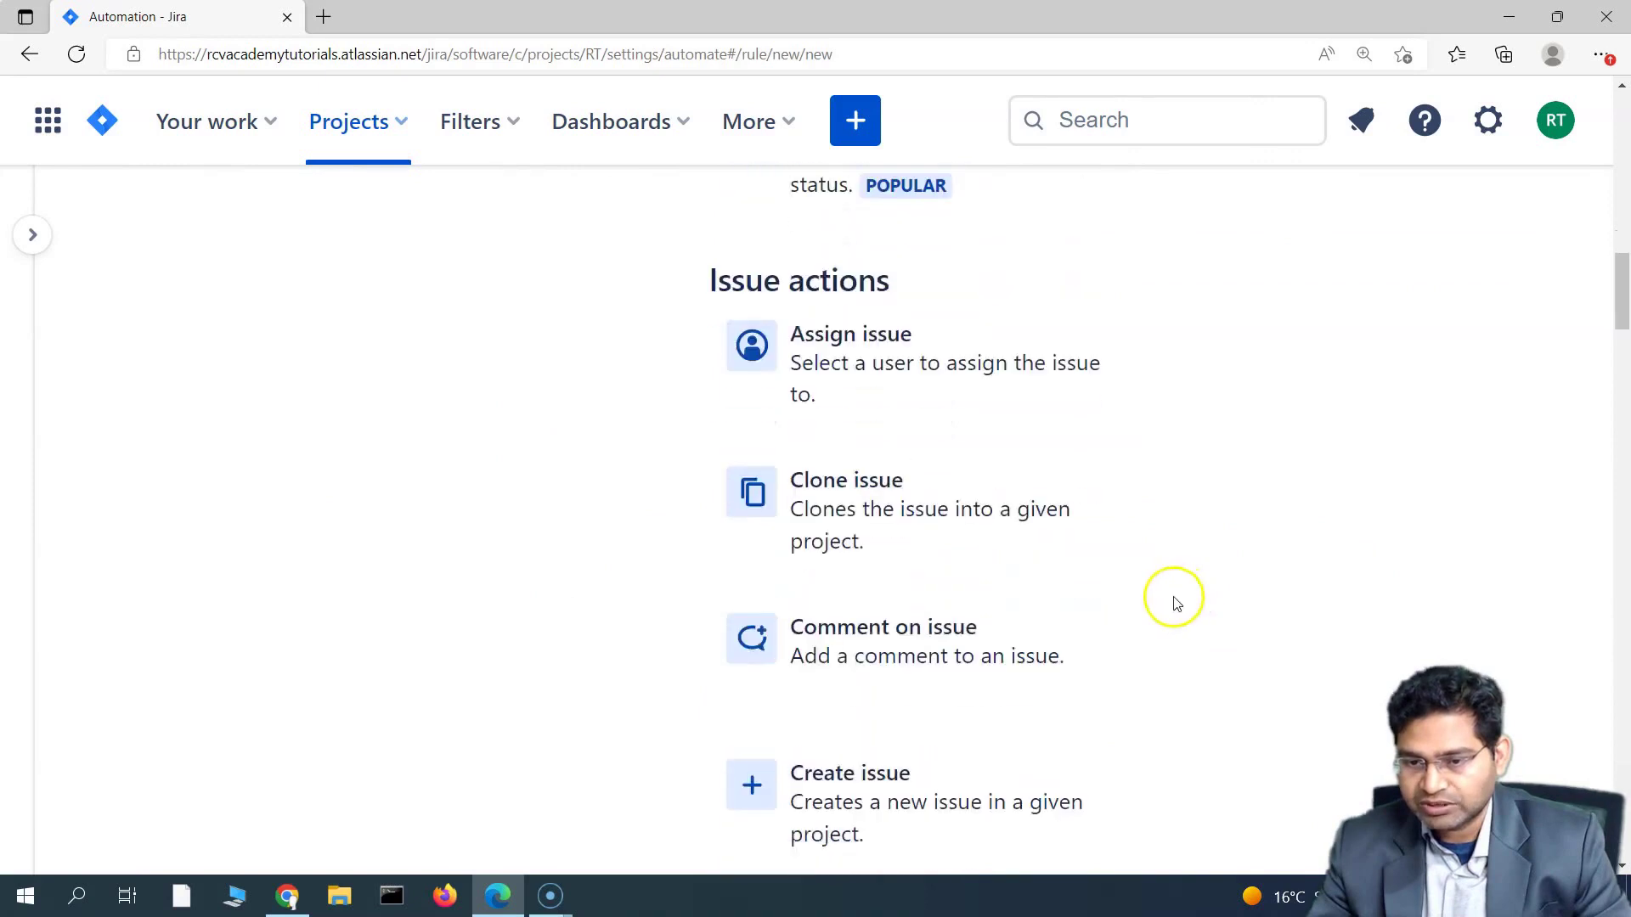
# Step: Choose the Assign issue action with 'Assign the issue to' set to Specify user
pyautogui.click(847, 364)
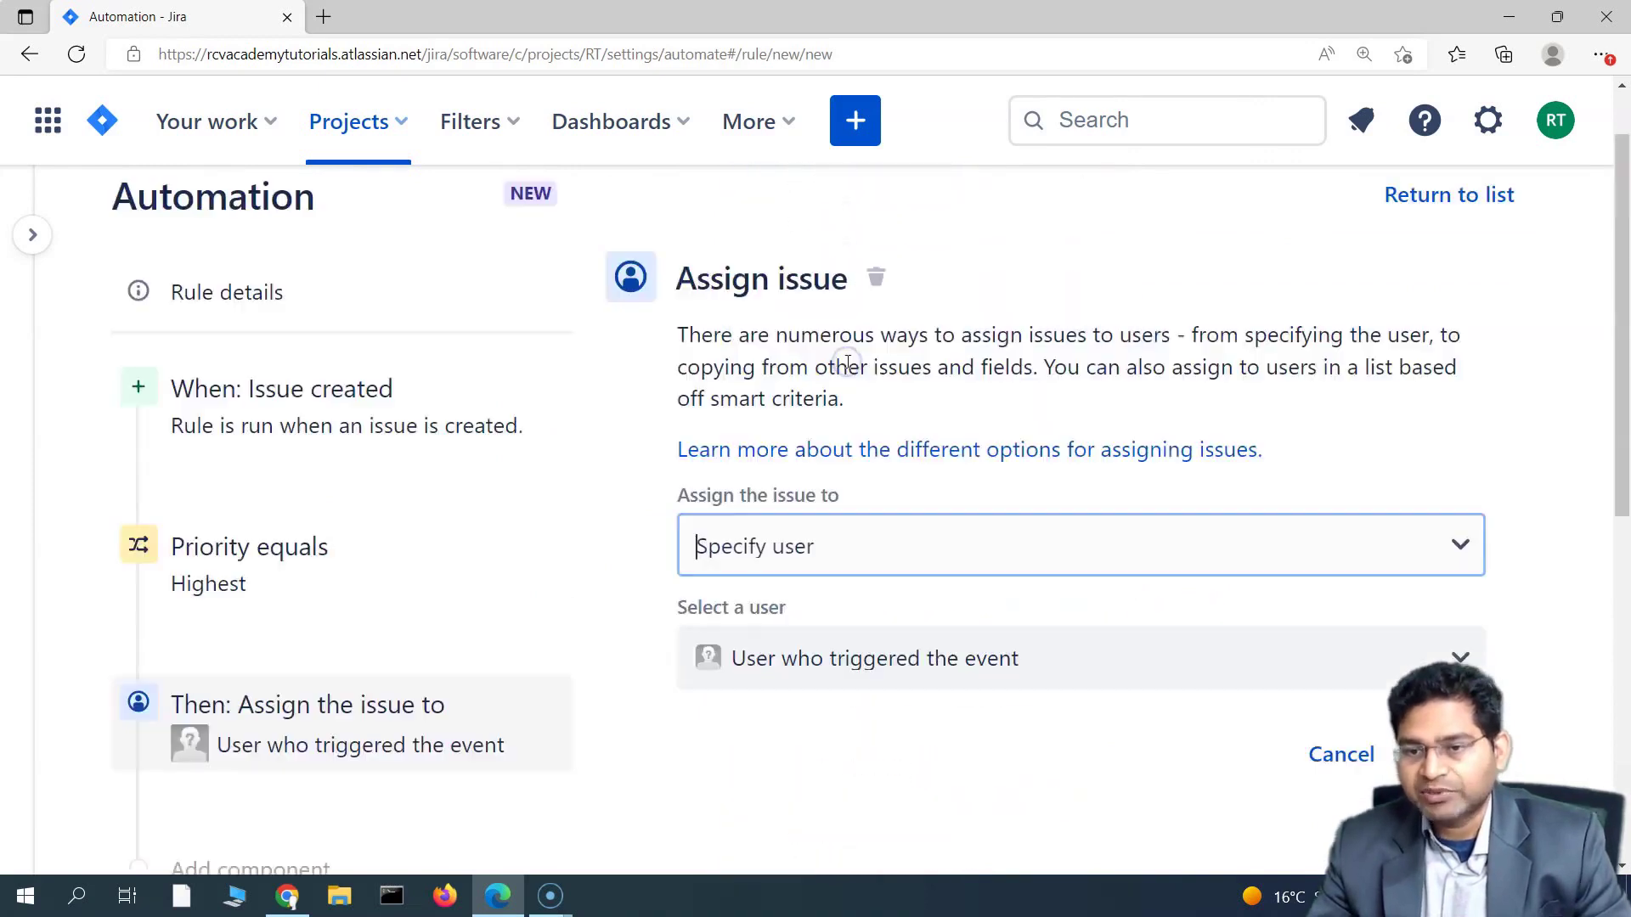
pyautogui.scroll(-3, 957, 744)
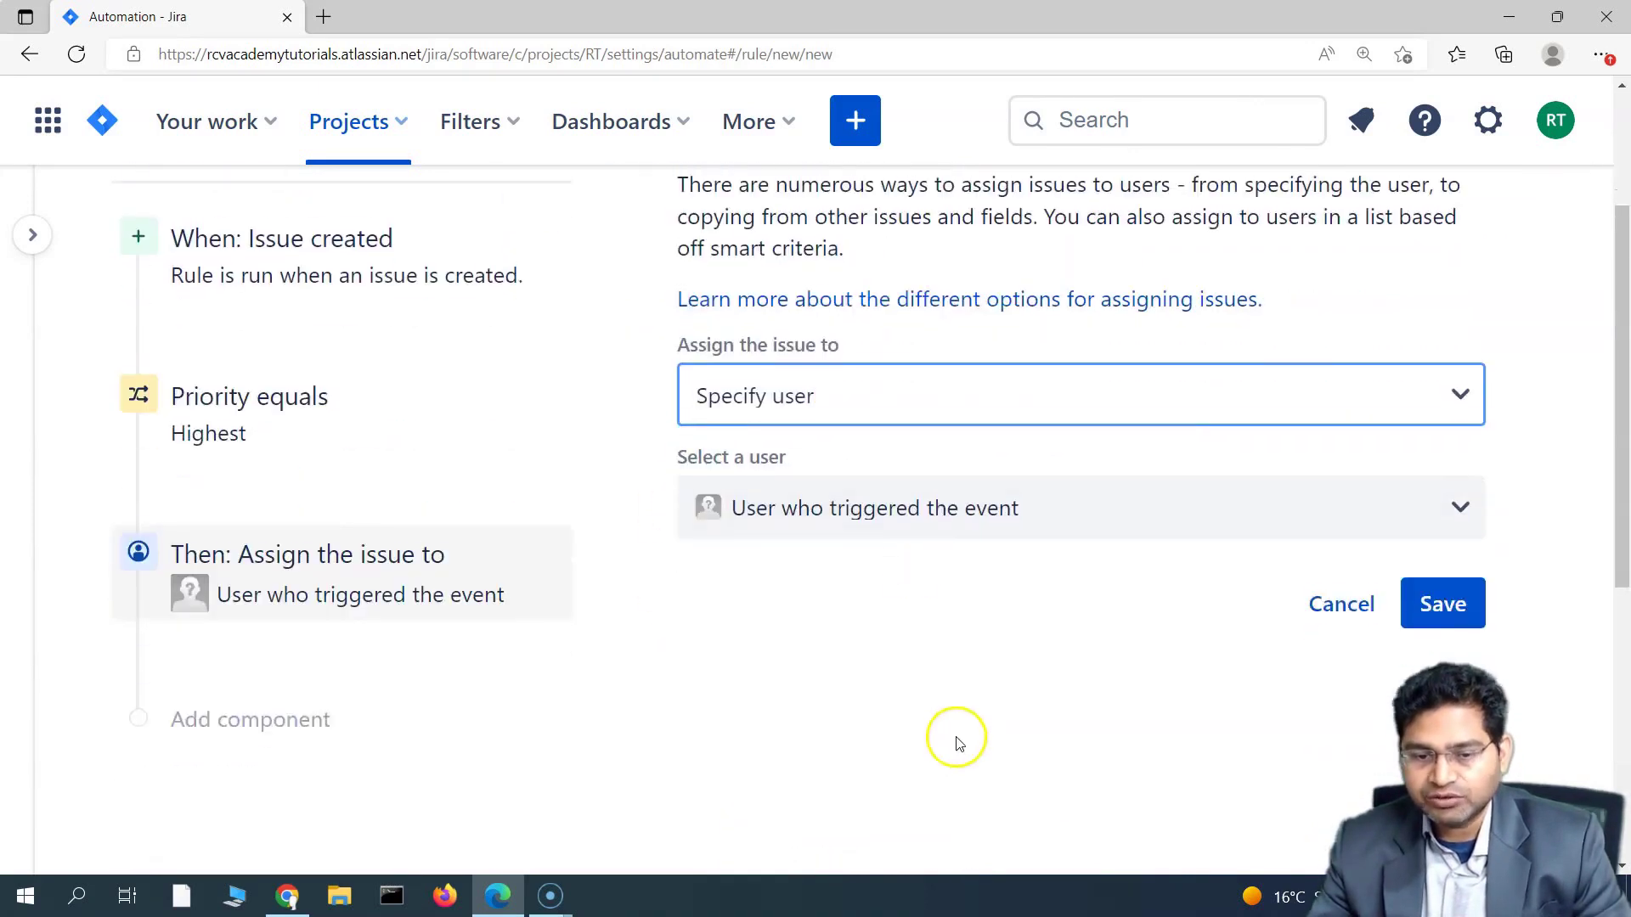
pyautogui.click(896, 399)
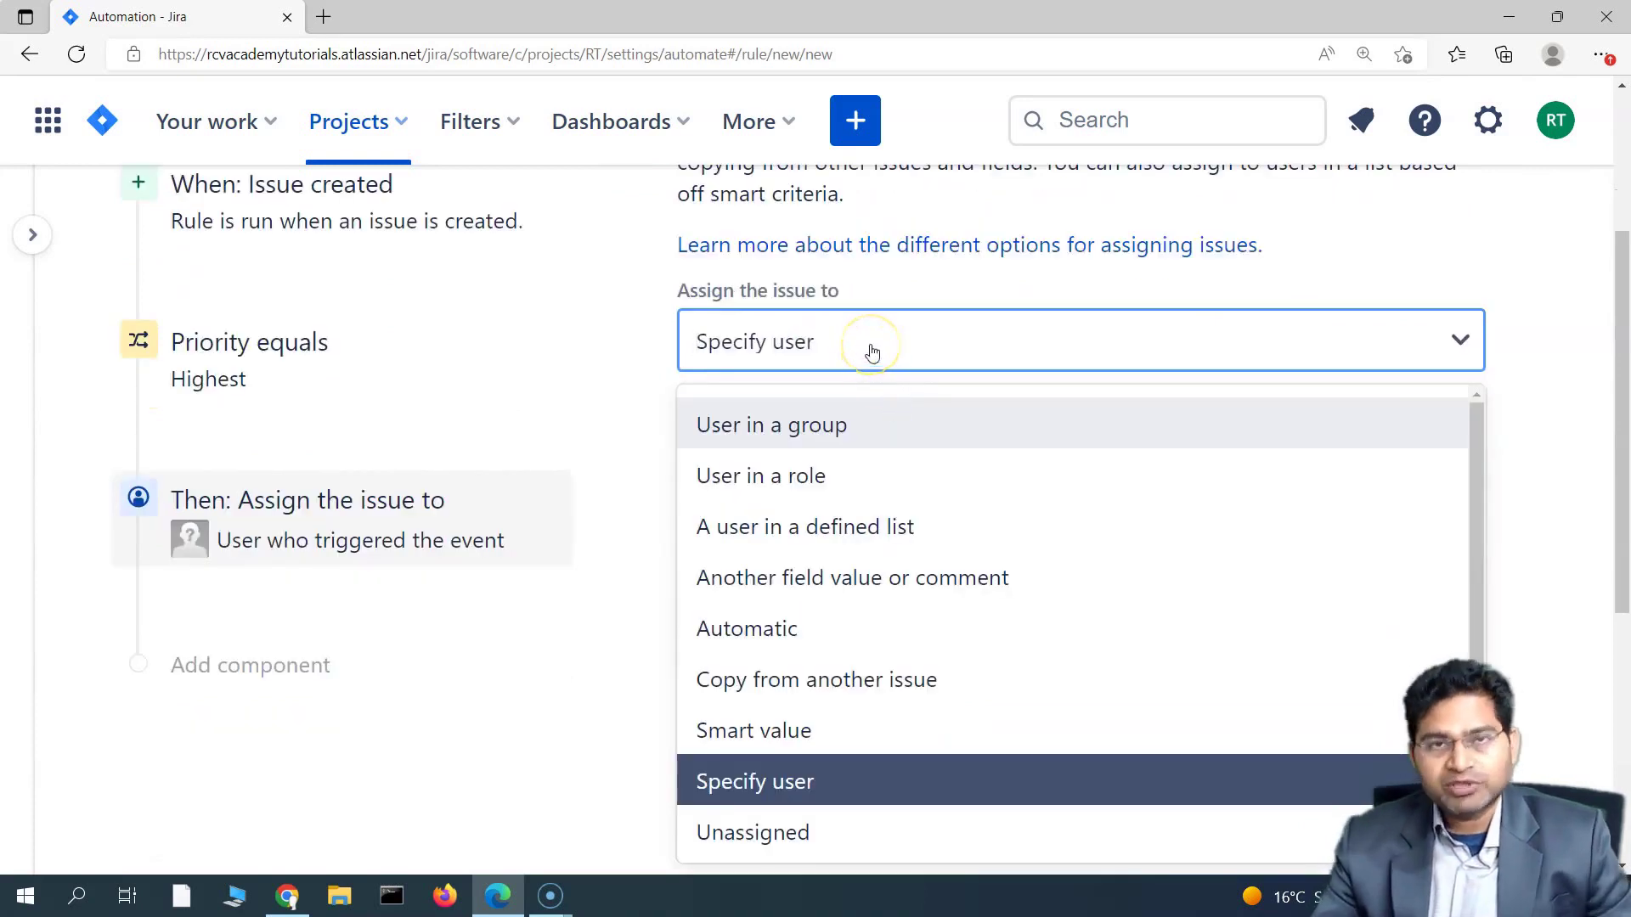
pyautogui.write('k')
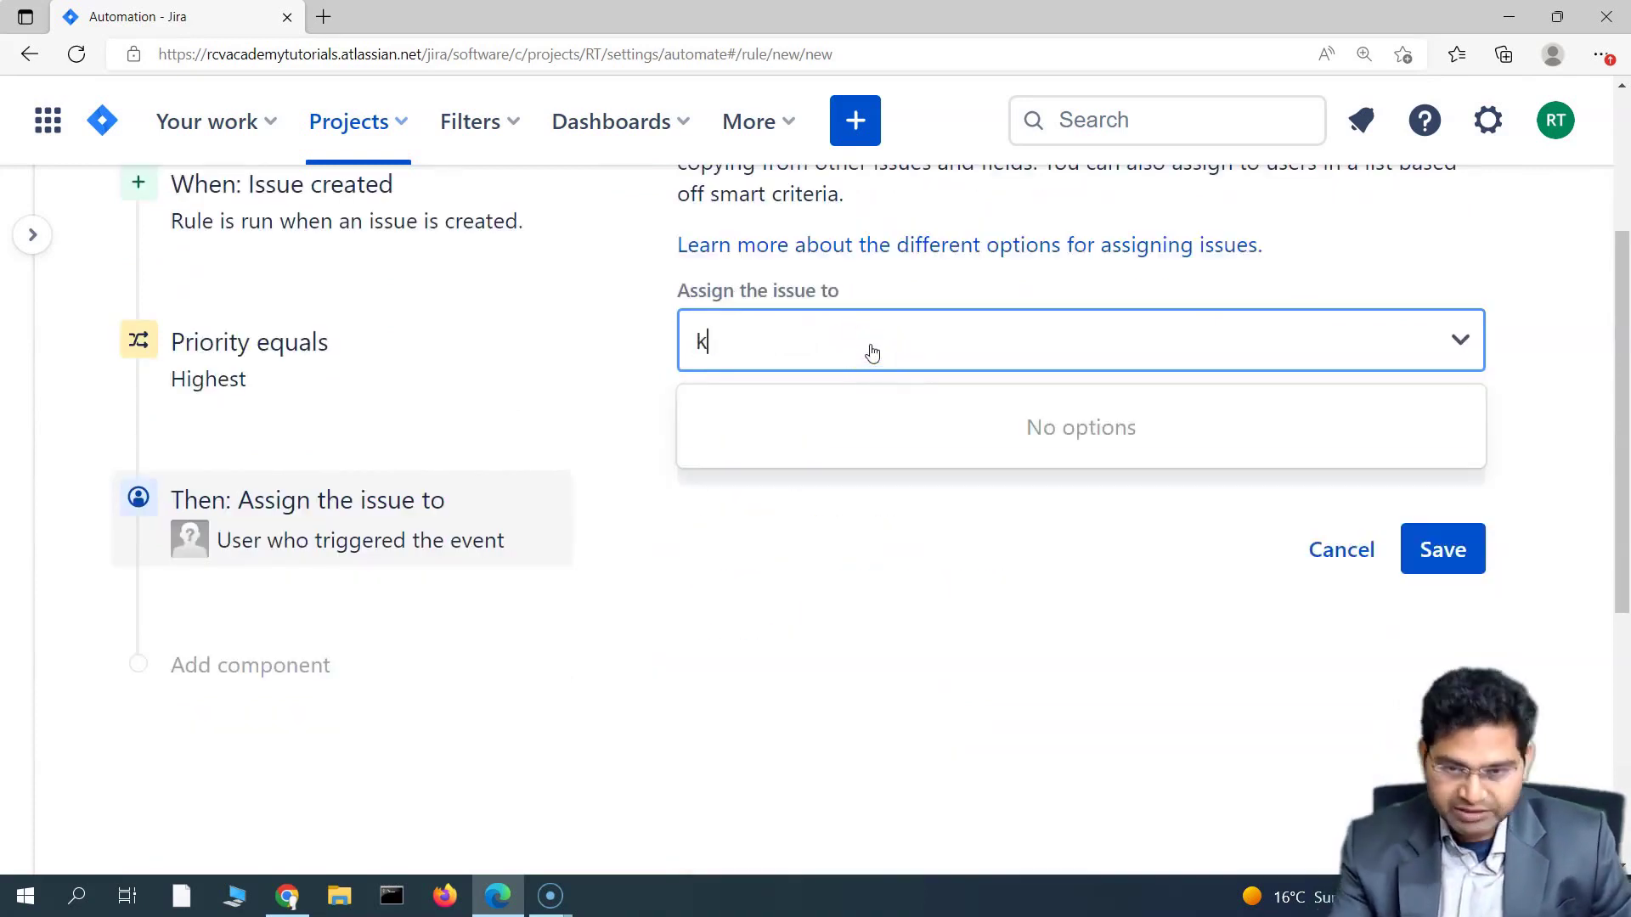
pyautogui.press('BackSpace')
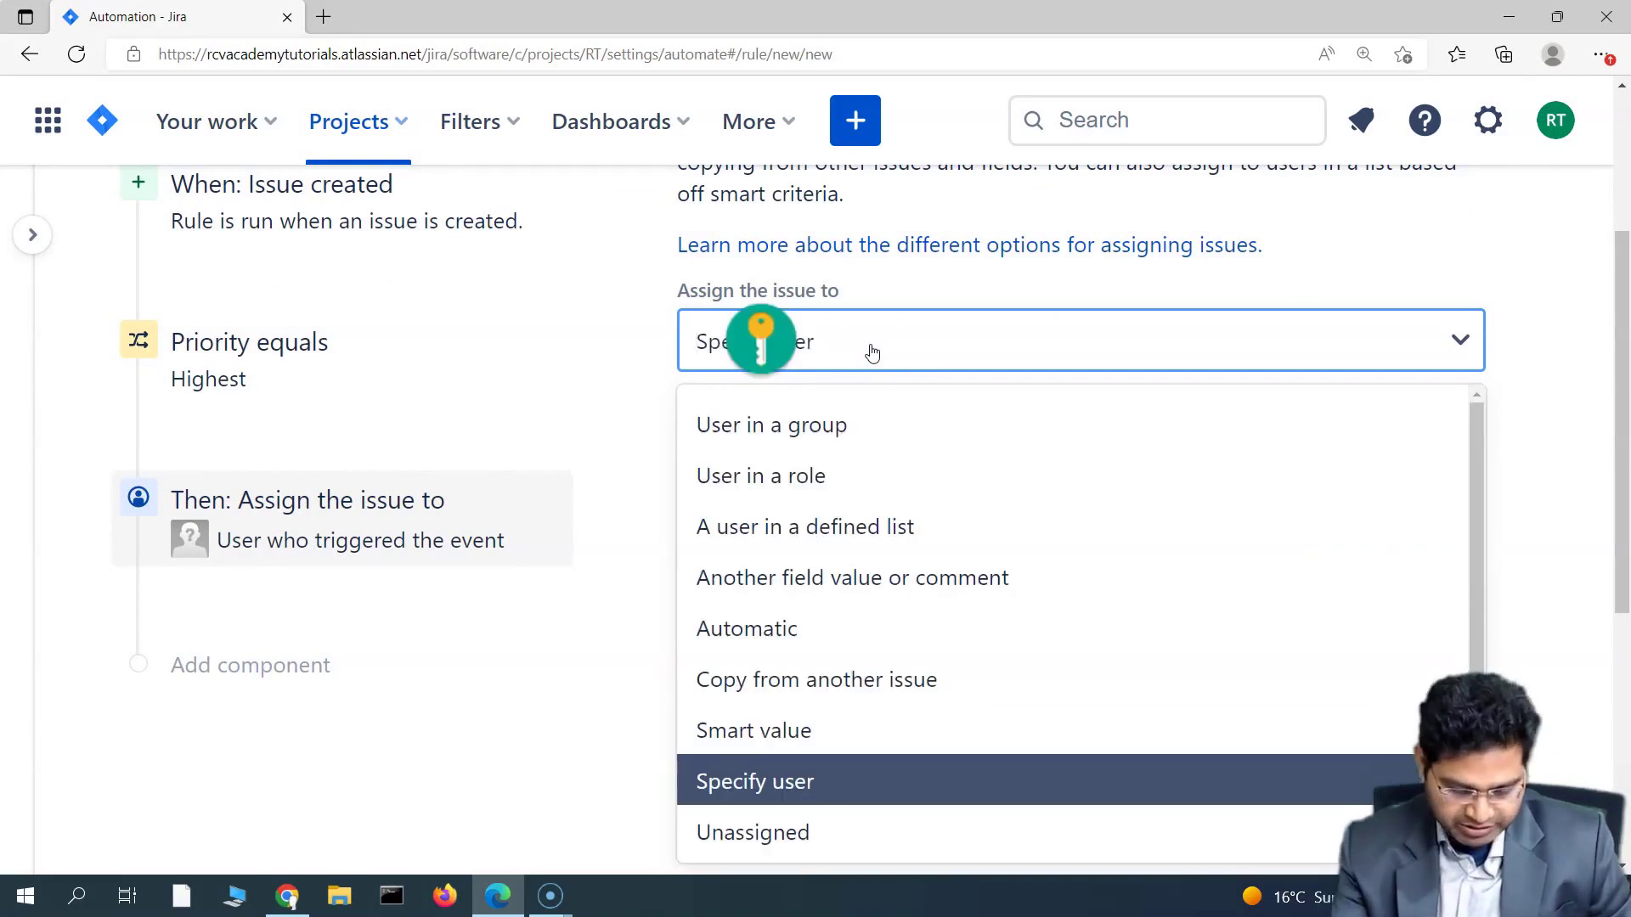
pyautogui.write('na')
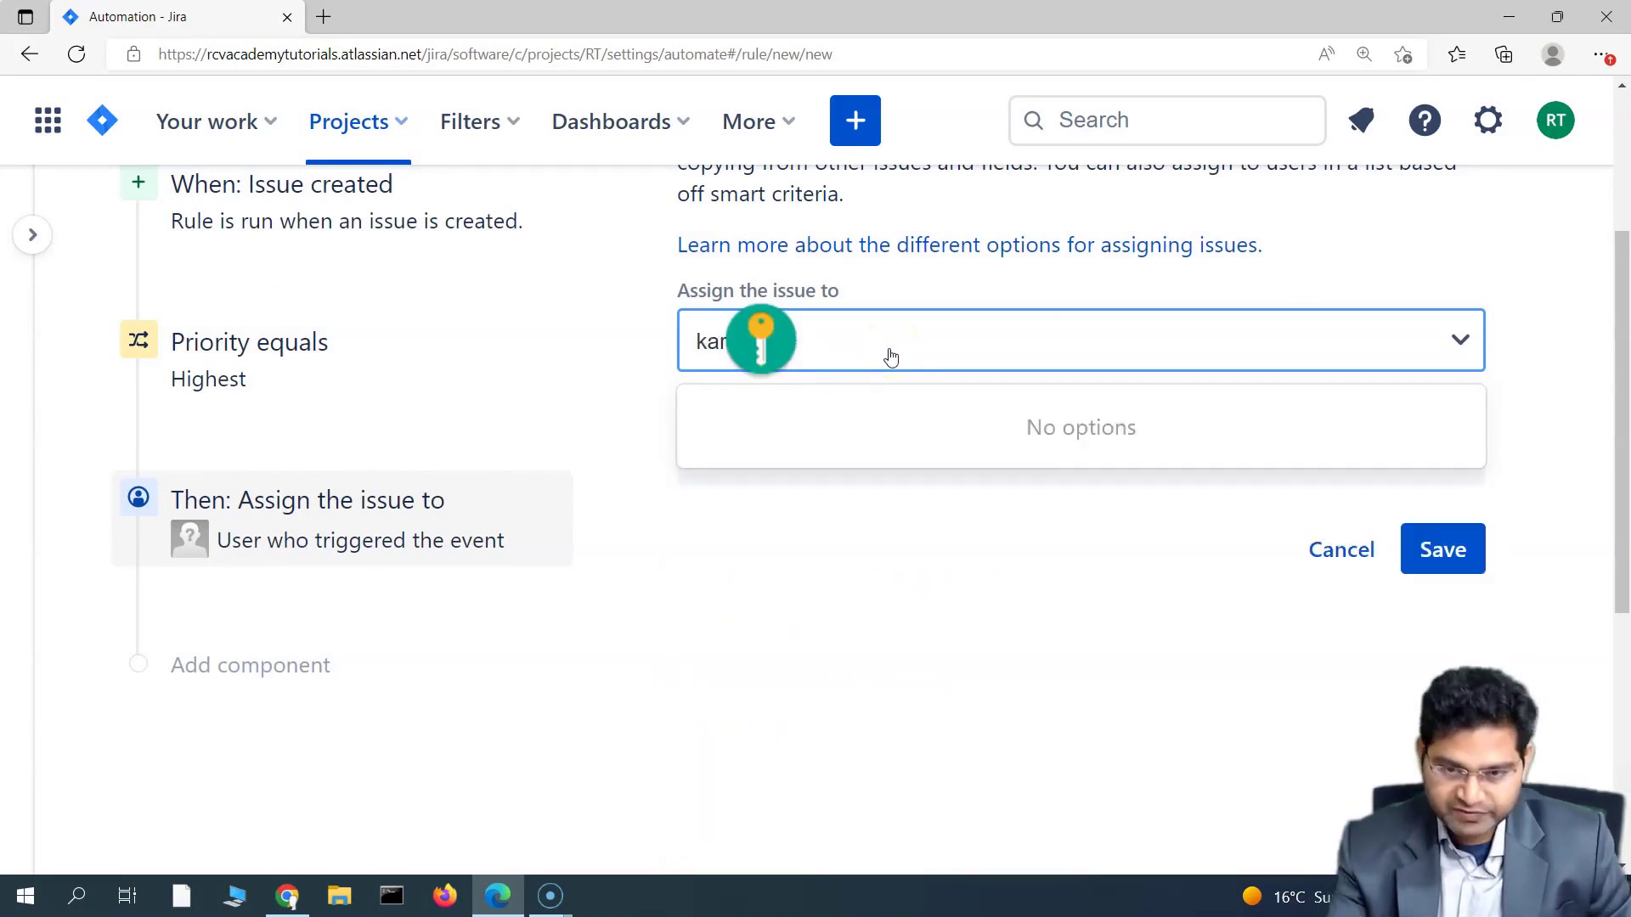
pyautogui.press('BackSpace')
pyautogui.press('BackSpace')
pyautogui.press('BackSpace')
pyautogui.click(845, 724)
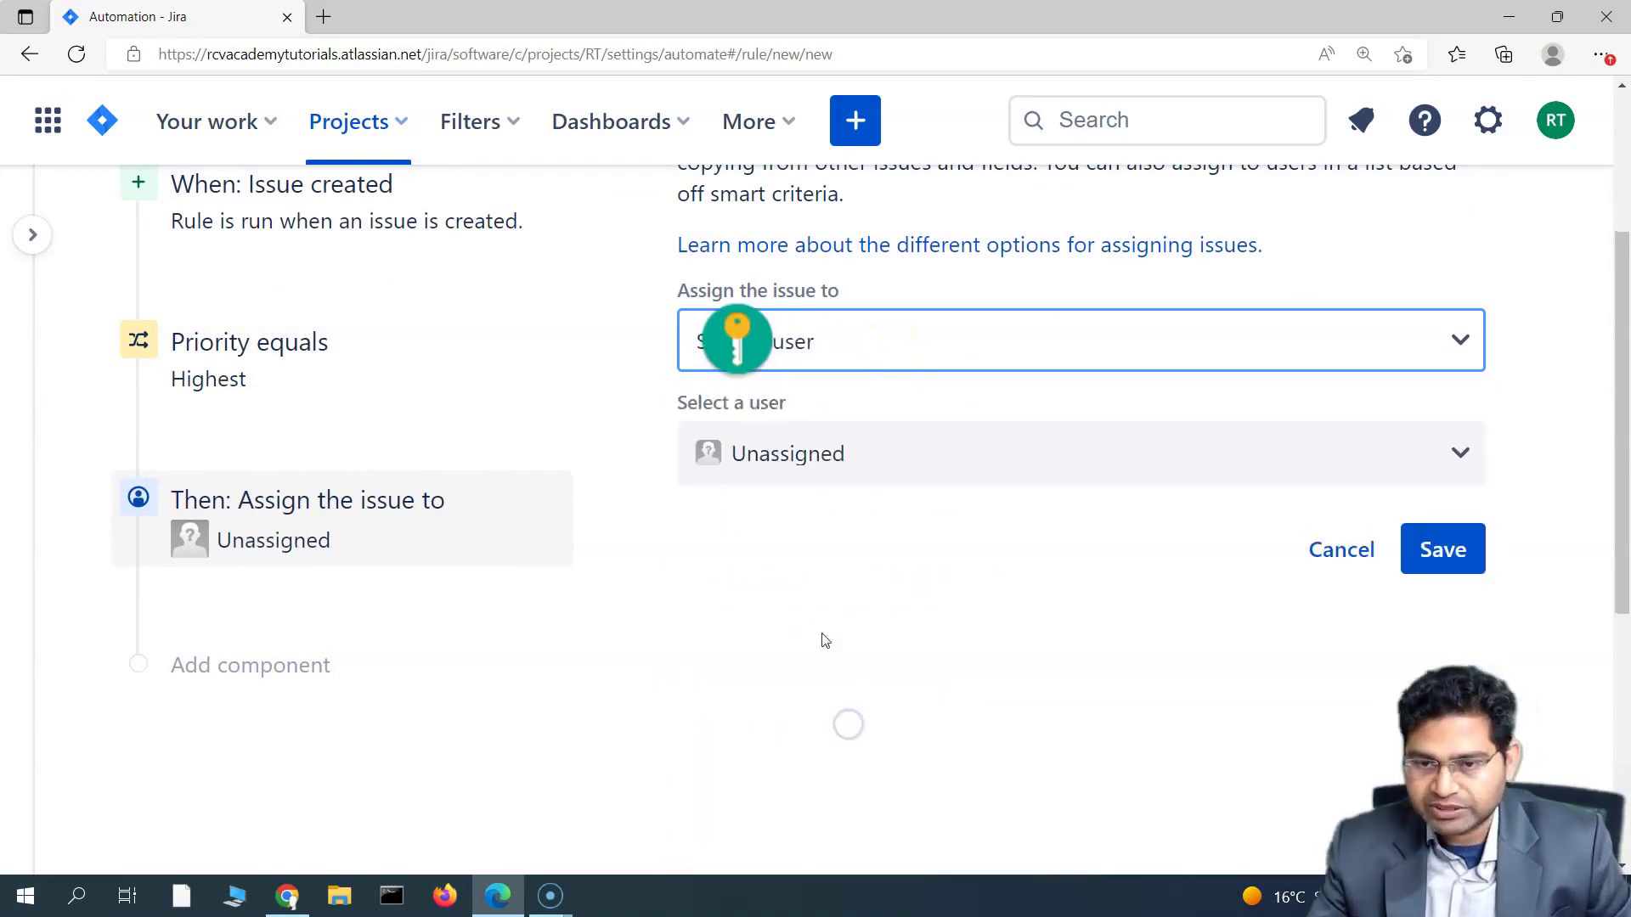
# Step: Search for and select the team member as the assignee
pyautogui.click(851, 461)
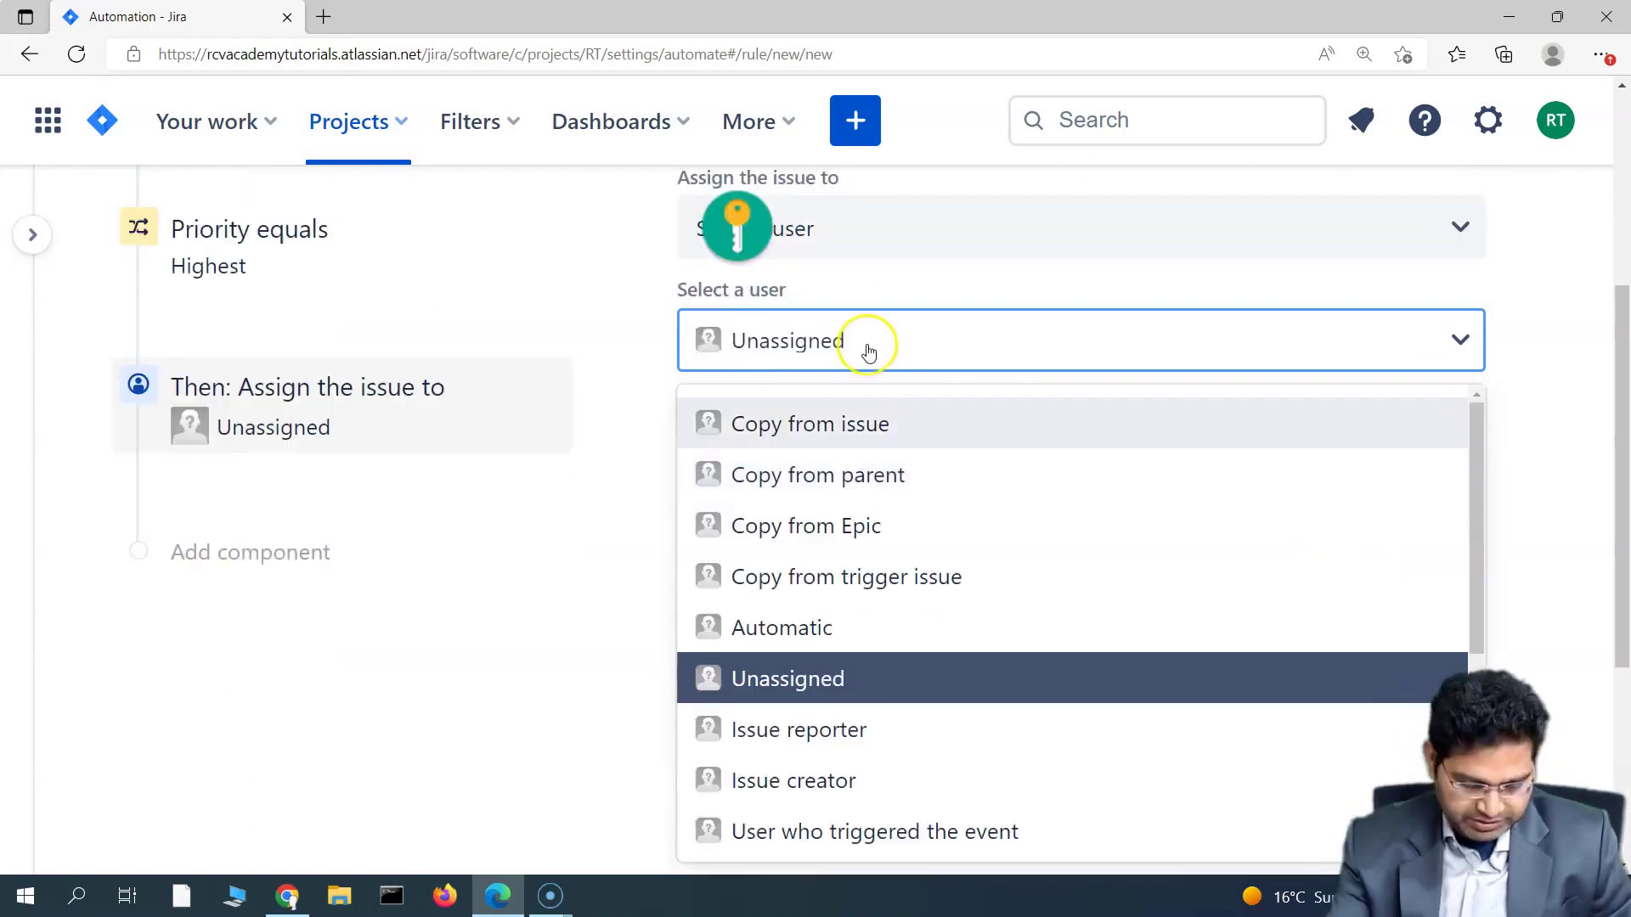
pyautogui.write('kar')
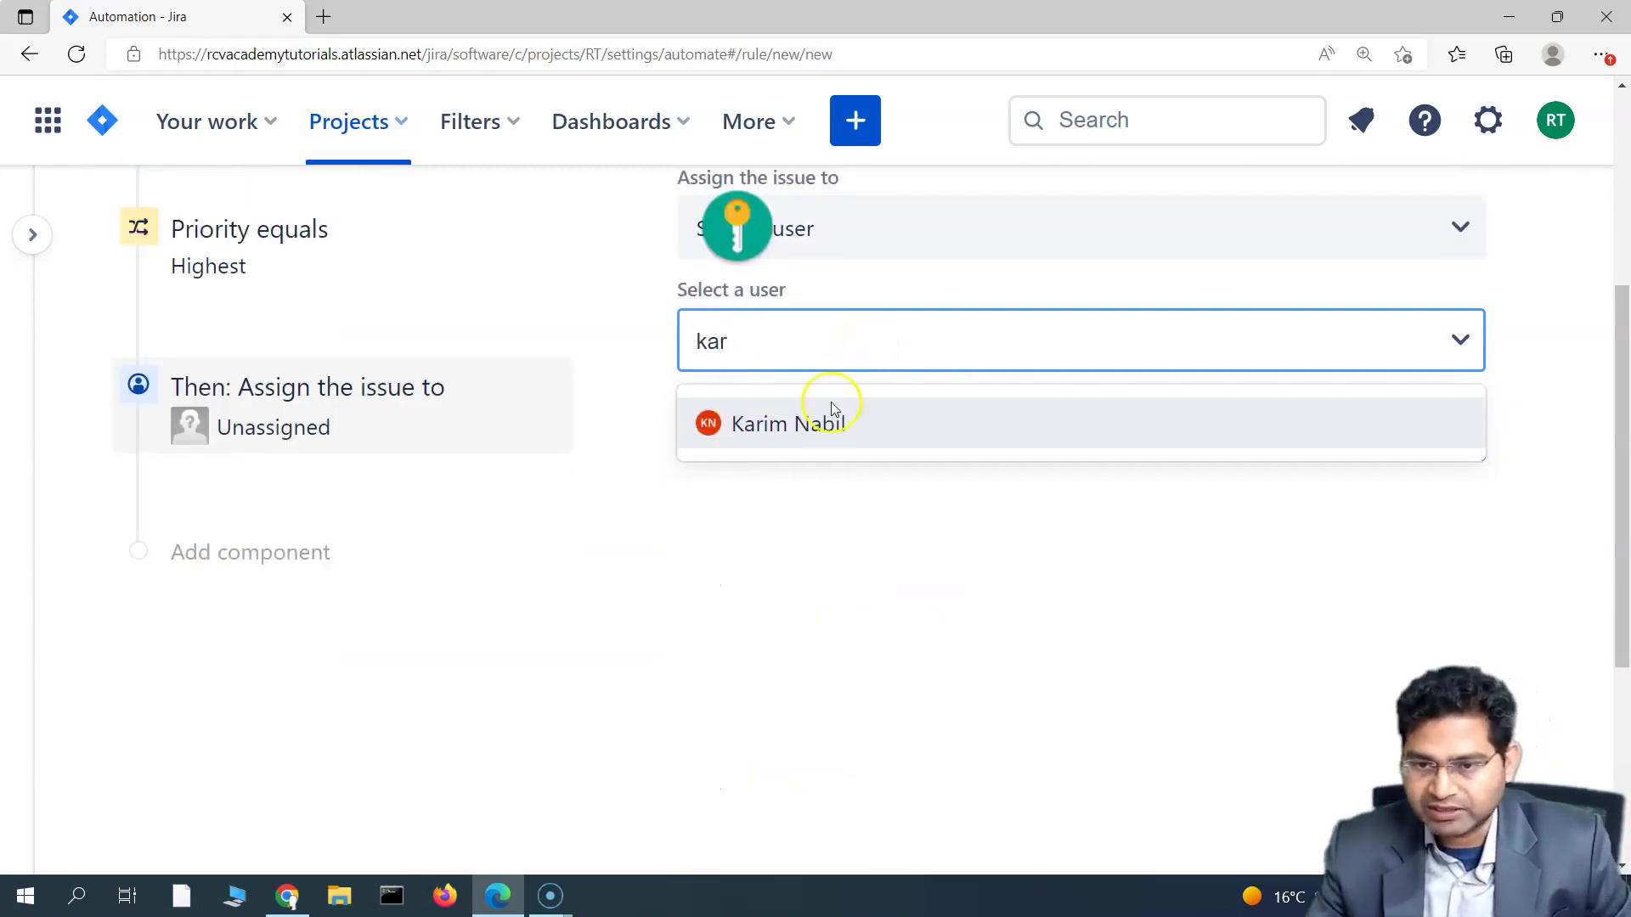
pyautogui.click(831, 420)
pyautogui.scroll(3, 732, 640)
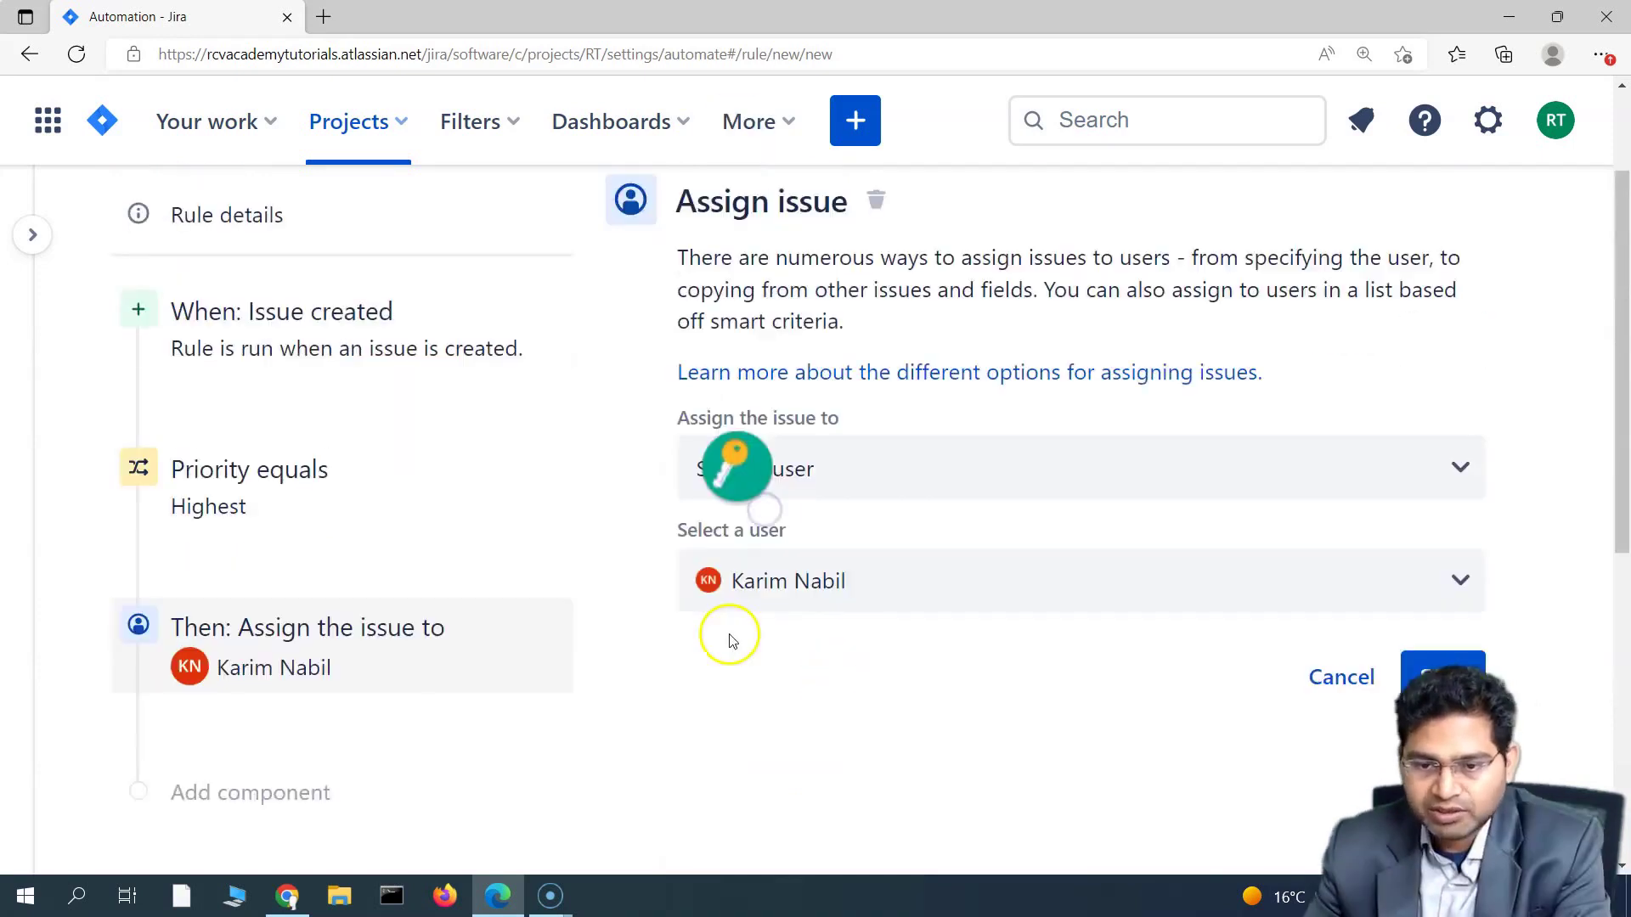
pyautogui.scroll(2, 626, 393)
pyautogui.scroll(-4, 590, 659)
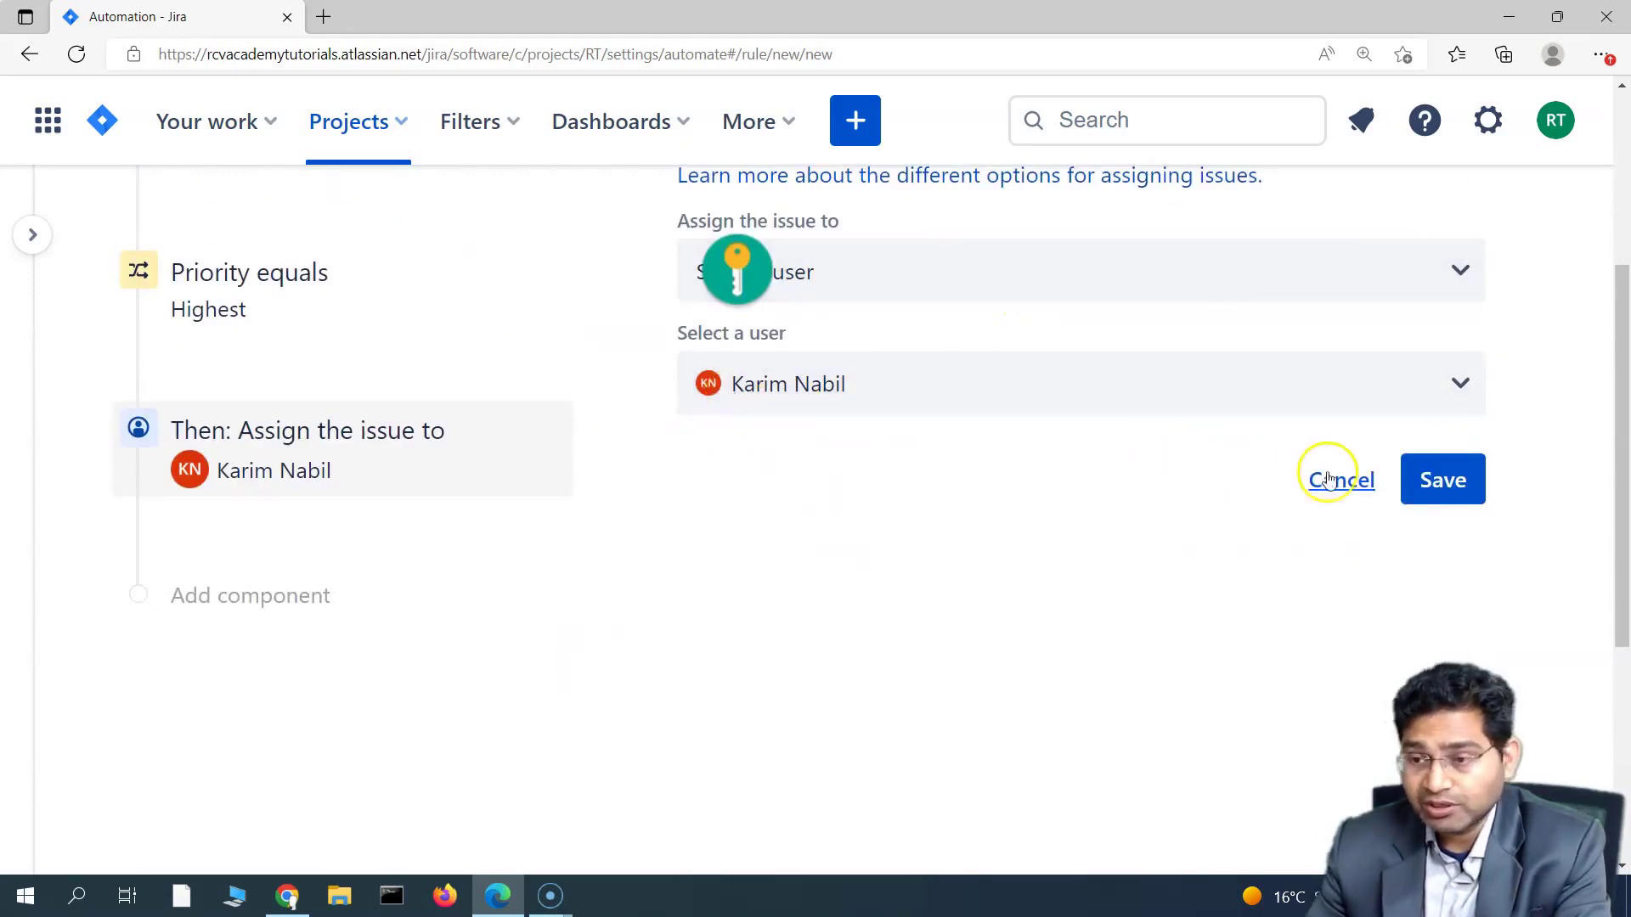
# Step: Save the Assign issue action, keep editing at All admins, and try turning the rule on
pyautogui.click(1443, 486)
pyautogui.scroll(3, 510, 594)
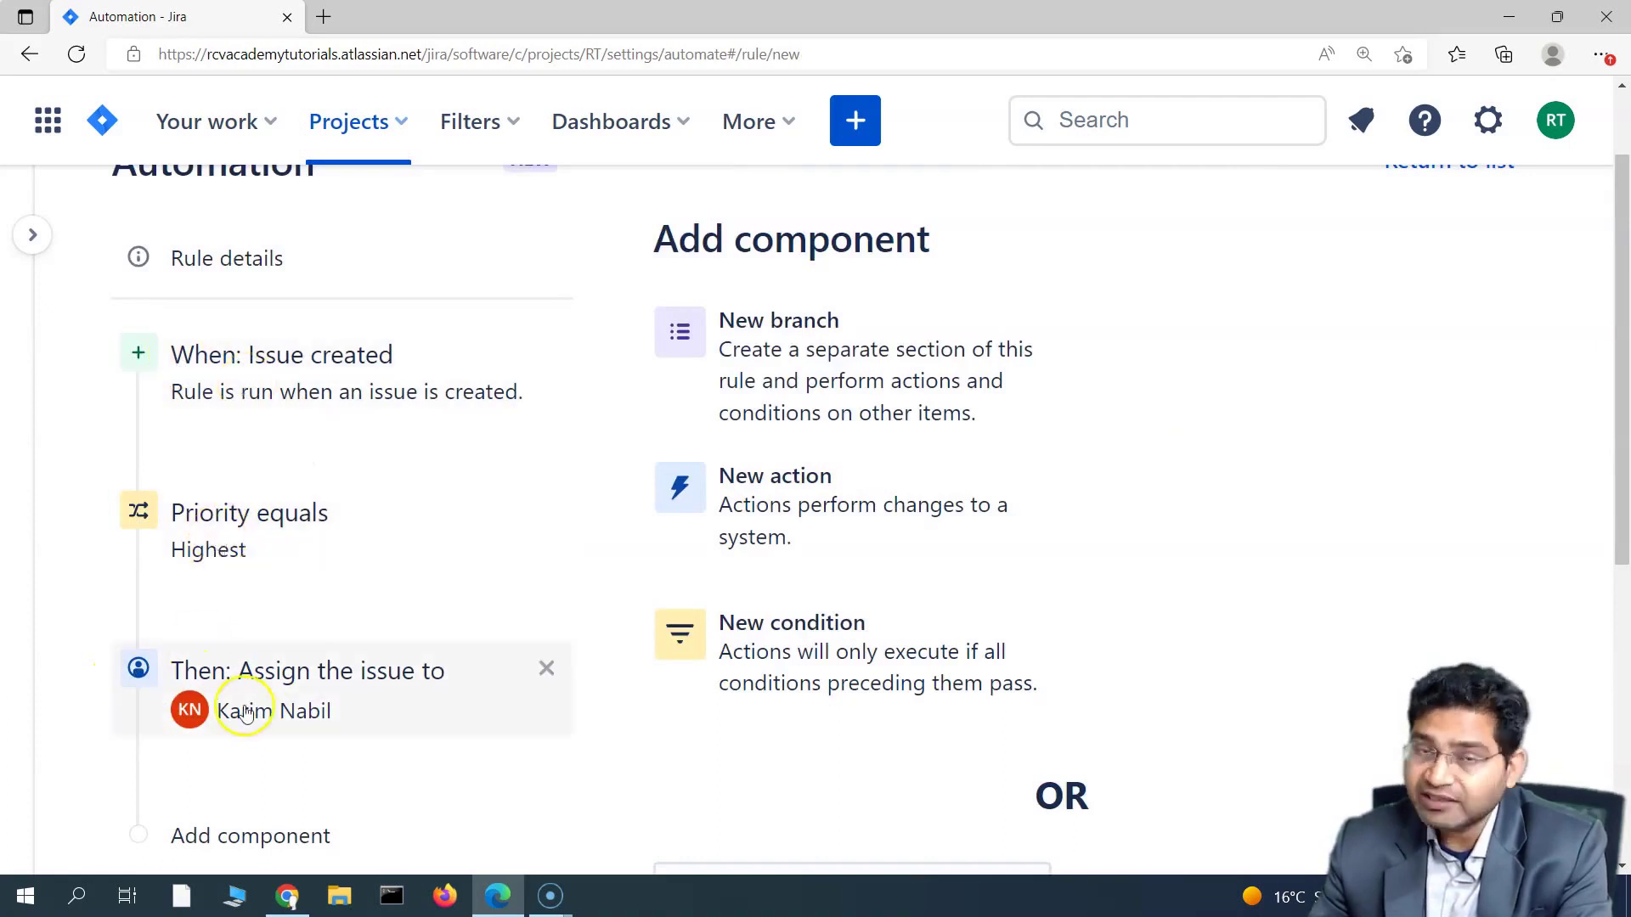
pyautogui.scroll(-5, 645, 765)
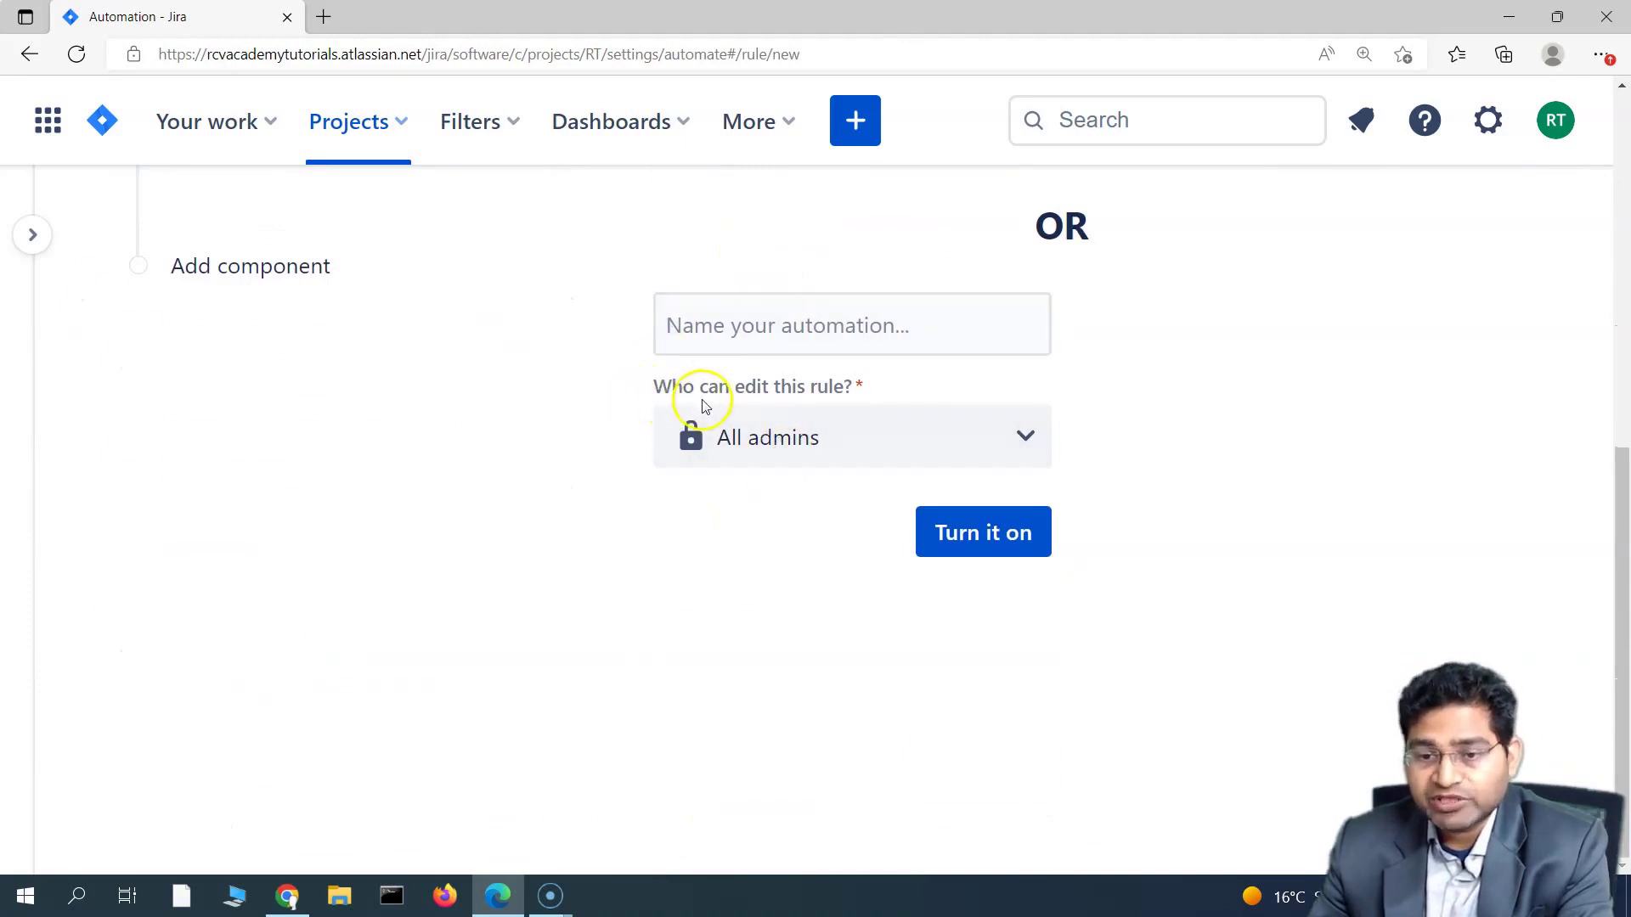
pyautogui.click(823, 447)
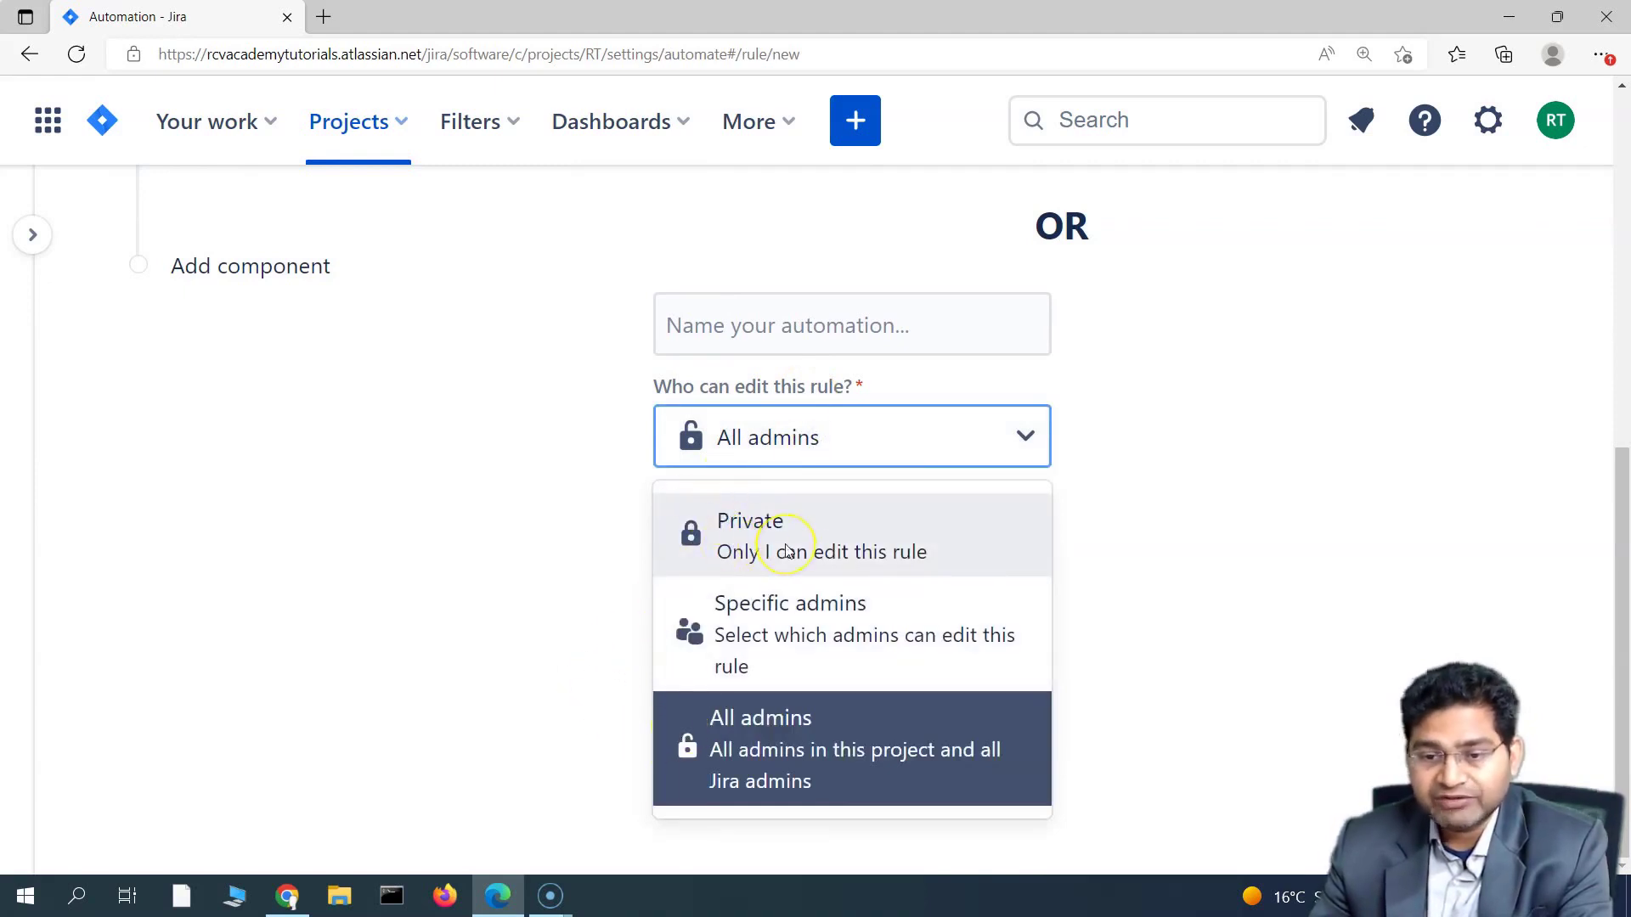
pyautogui.click(758, 779)
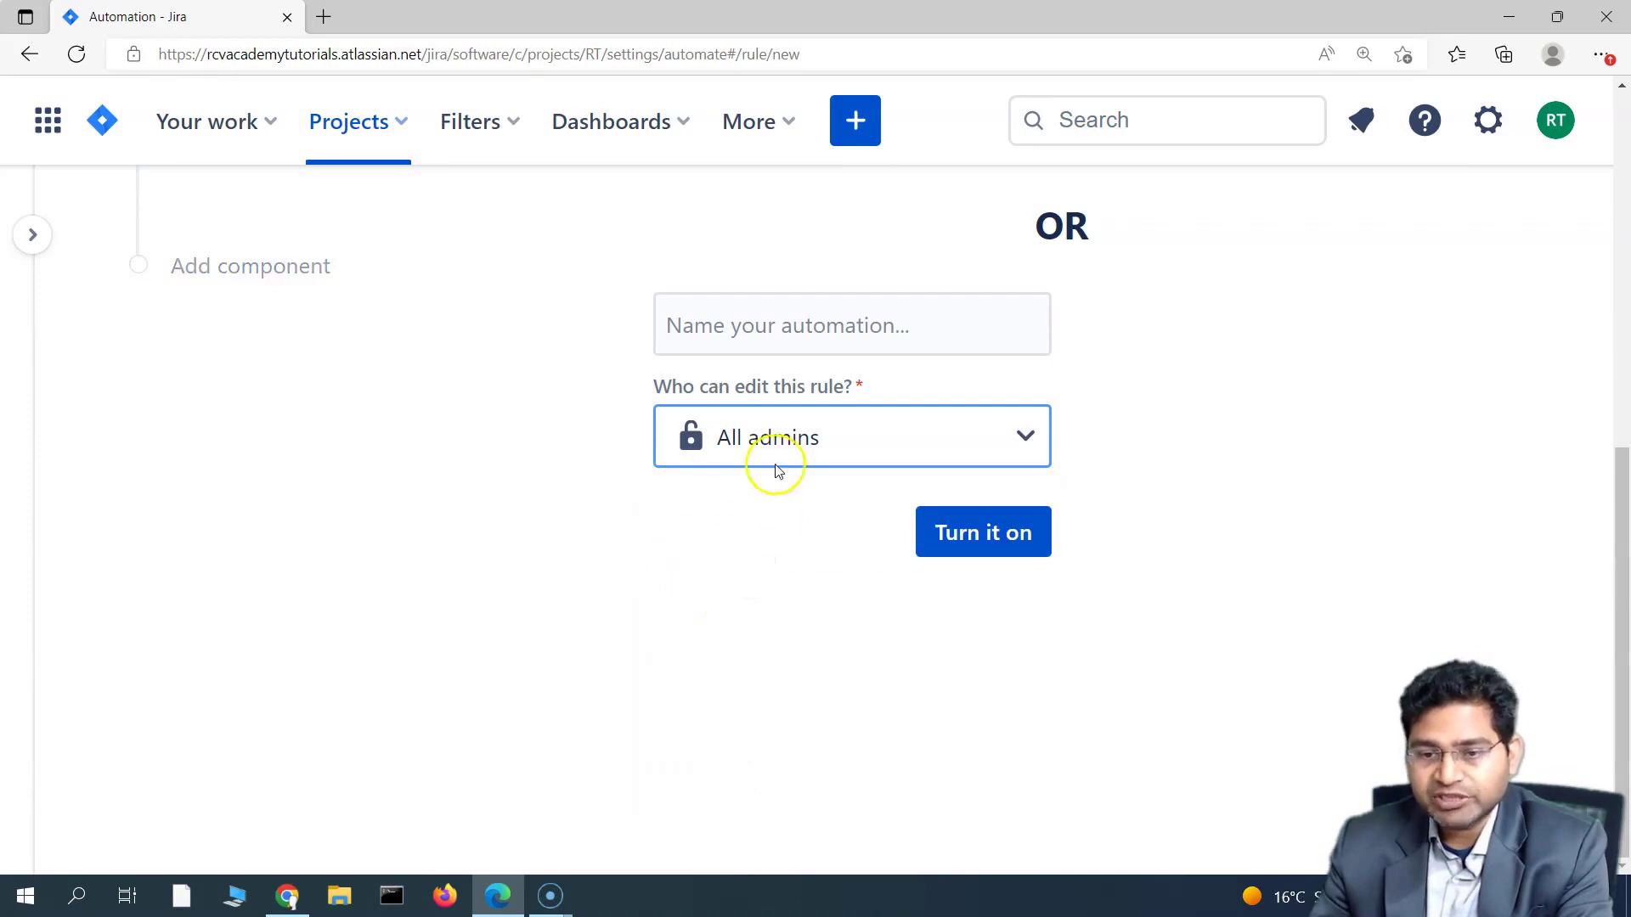
pyautogui.click(742, 538)
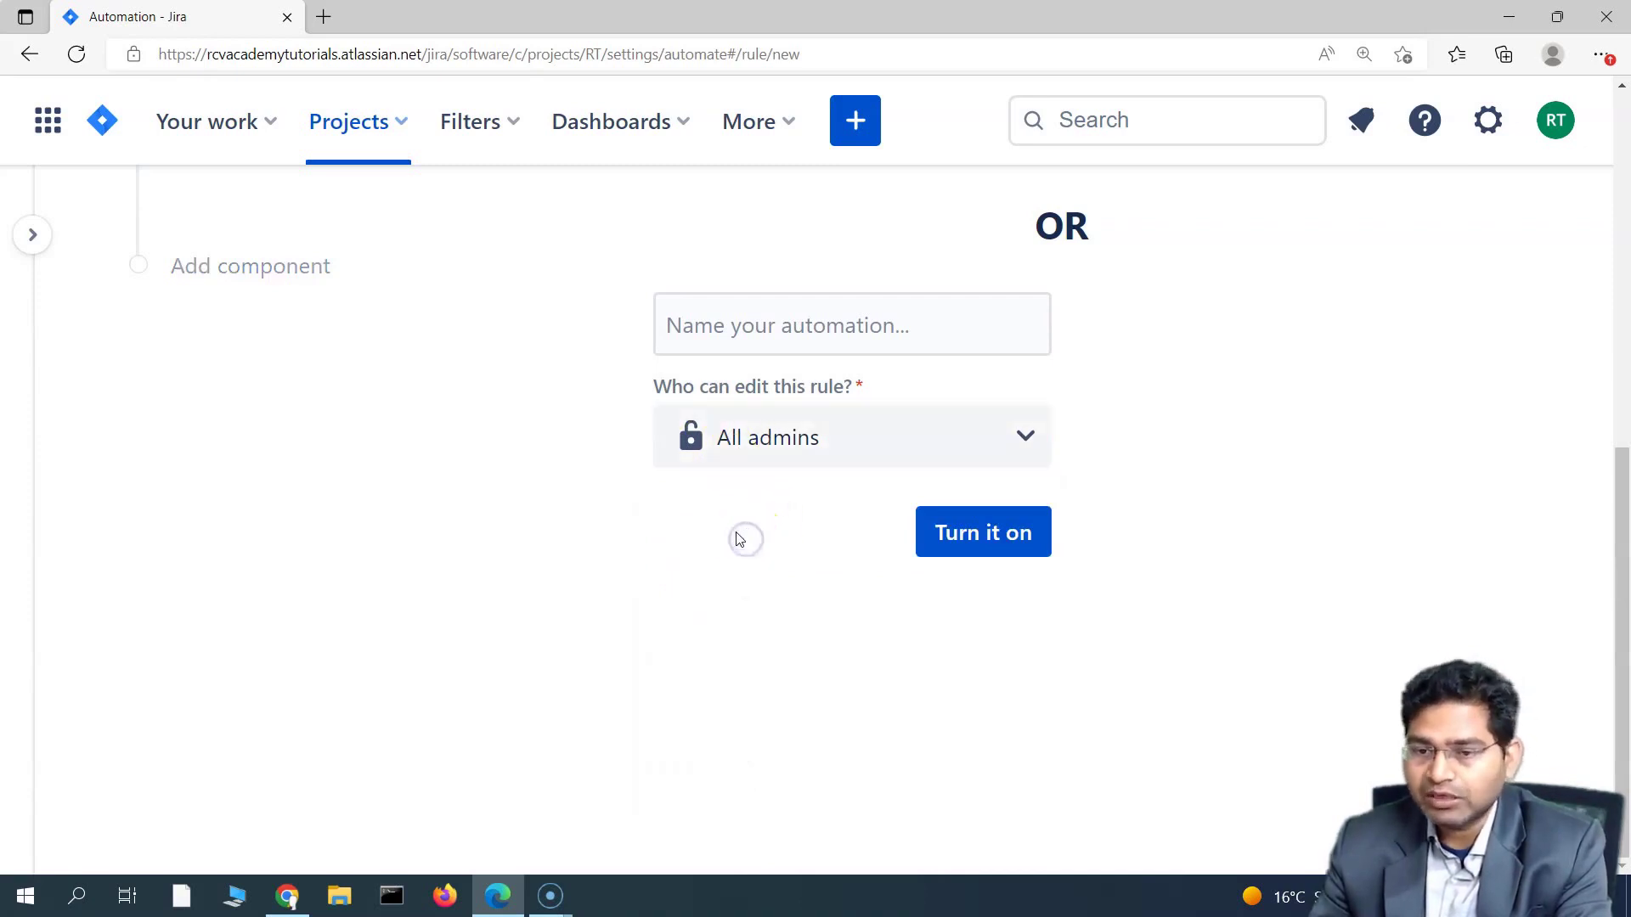
pyautogui.click(999, 538)
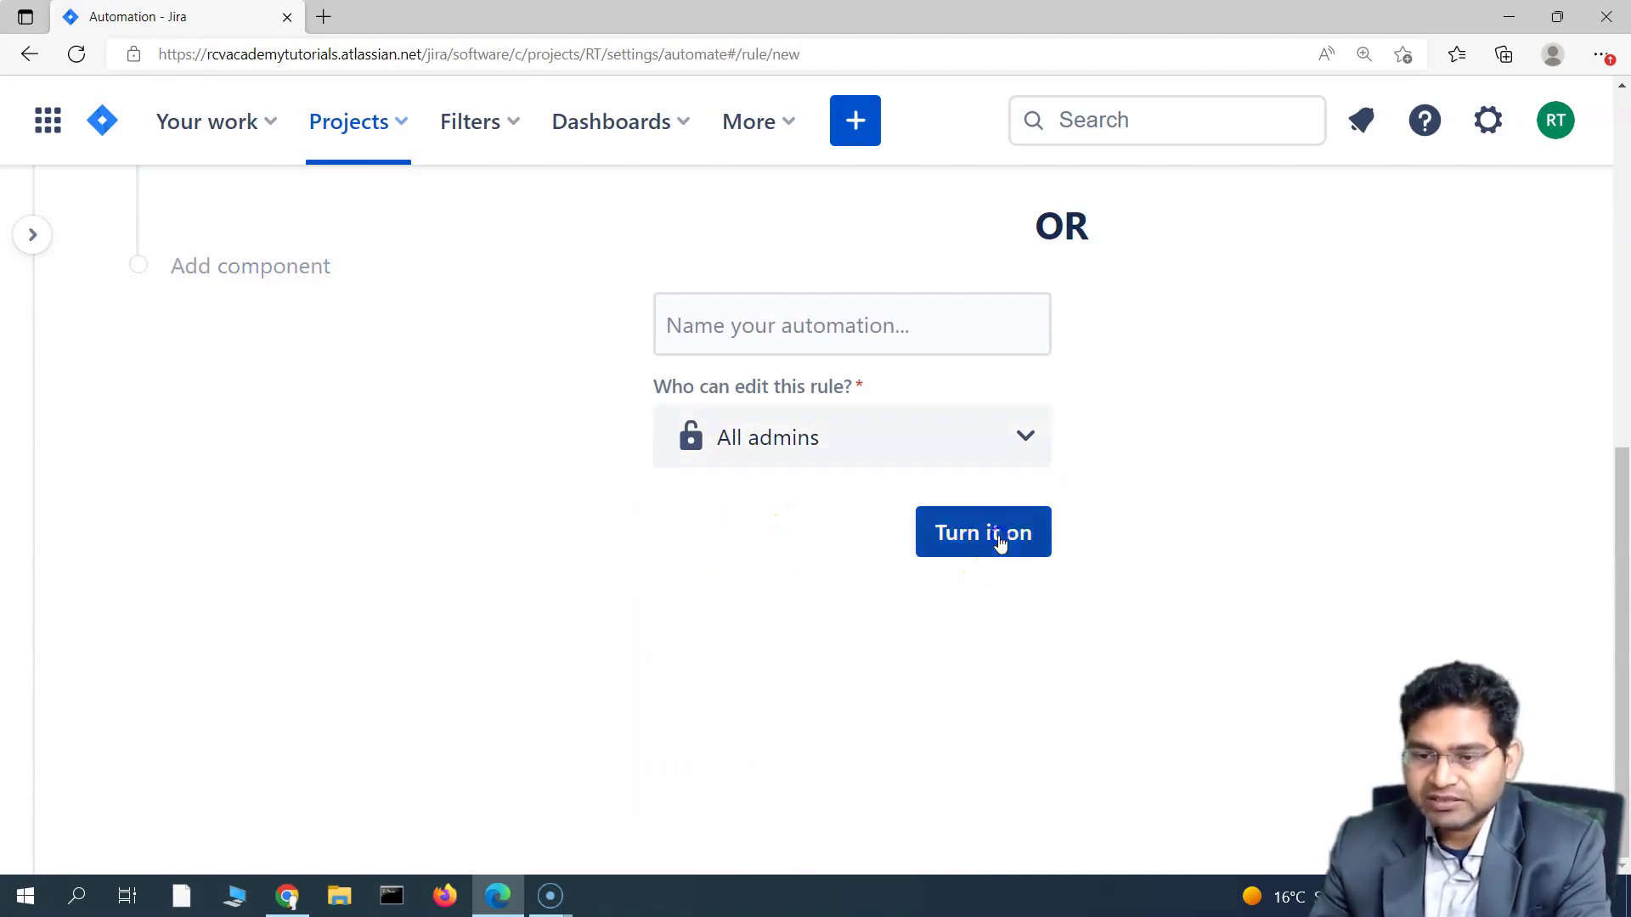
pyautogui.click(725, 324)
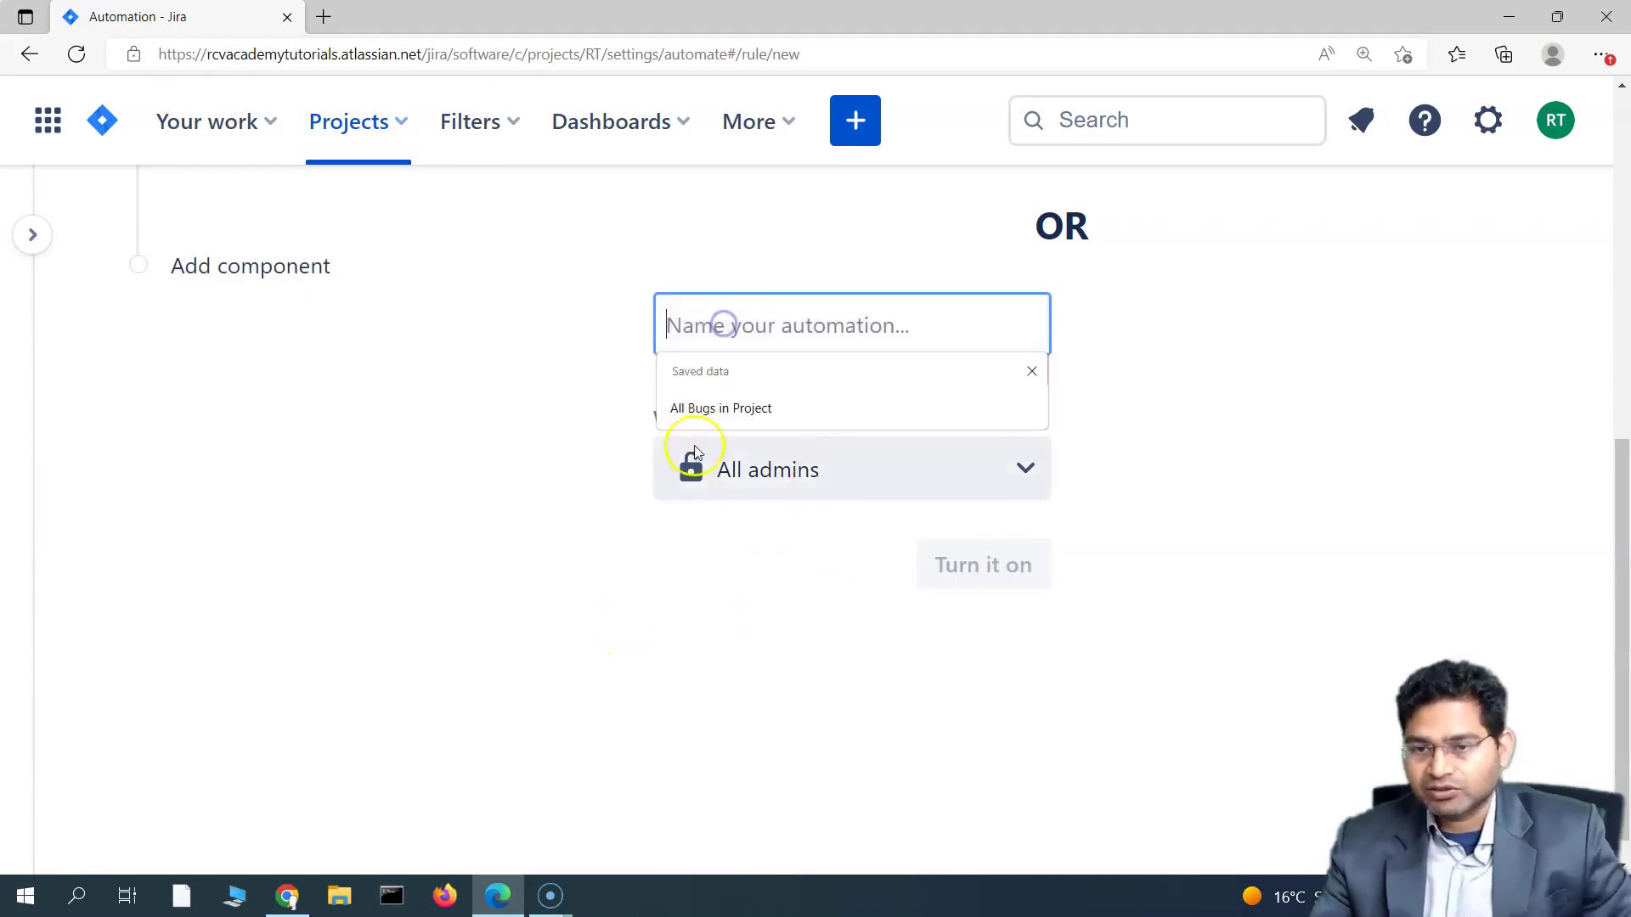
# Step: Name the rule 'Assign all highest priority issues to PM' and turn it on
pyautogui.scroll(3, 552, 684)
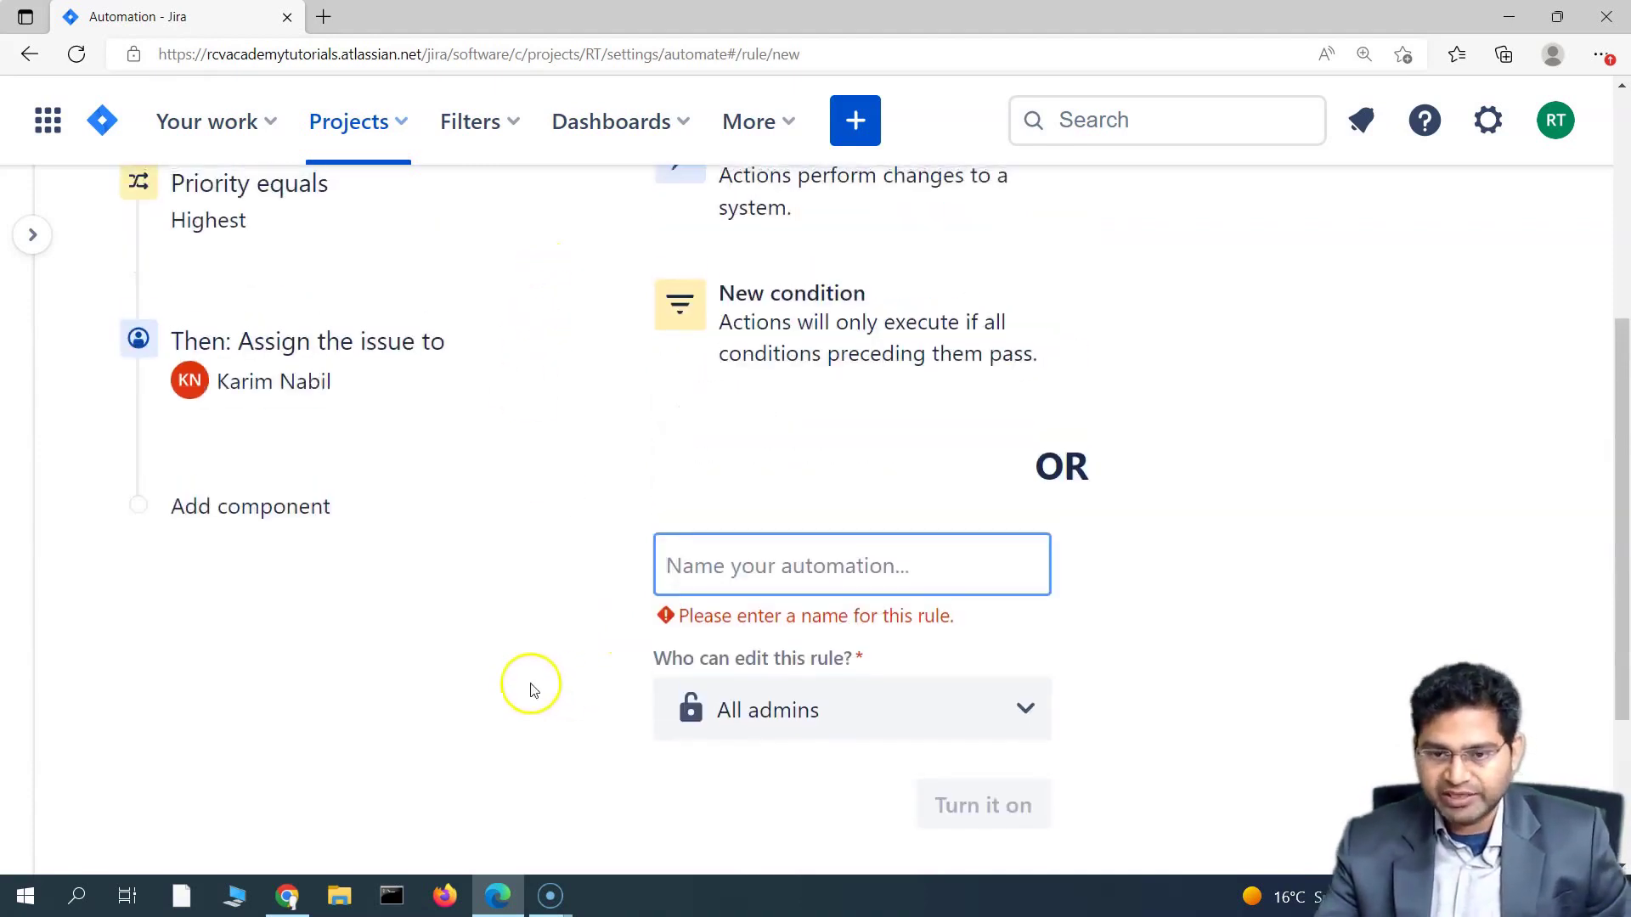
pyautogui.write('Assign all highest priority iss')
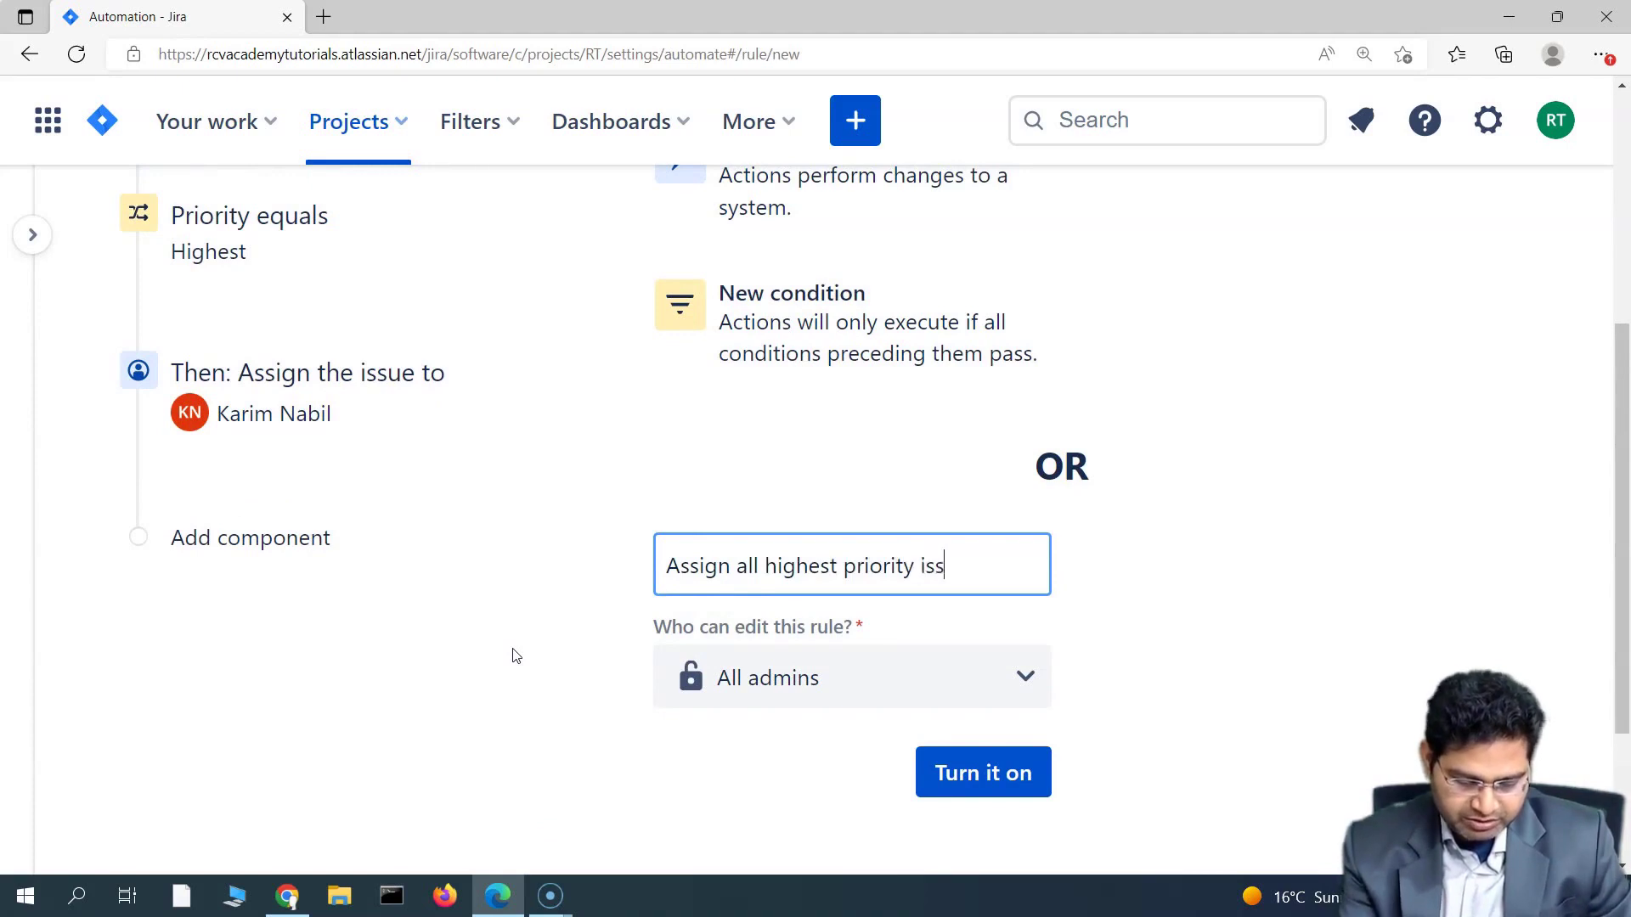
pyautogui.write('PM')
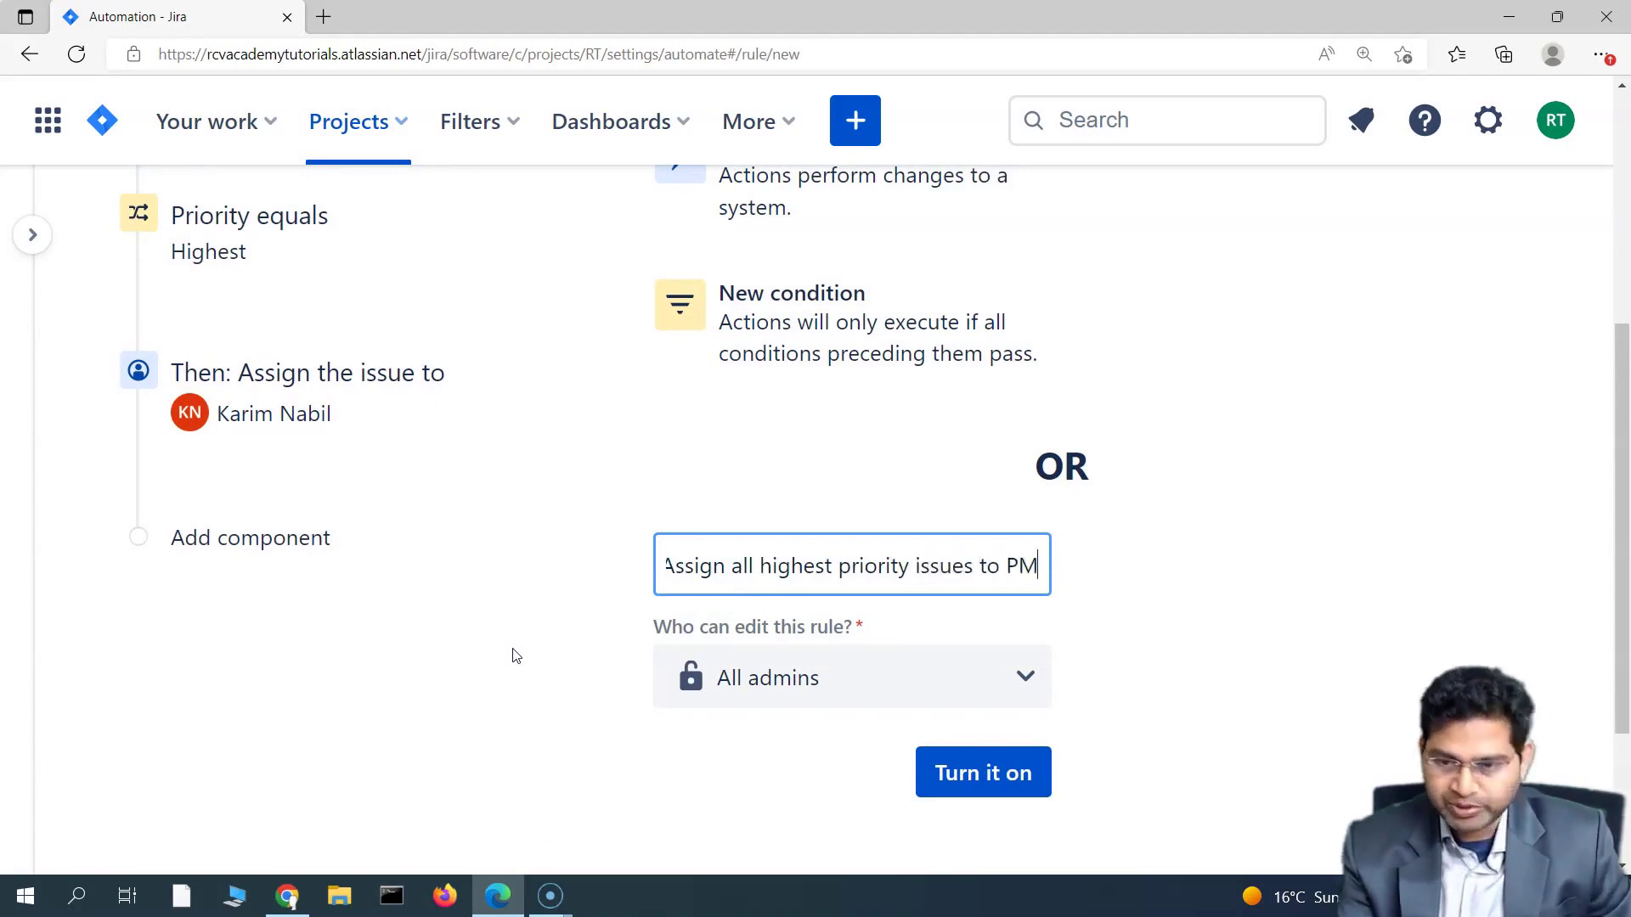
pyautogui.moveTo(1009, 564); pyautogui.dragTo(653, 561)
pyautogui.click(988, 770)
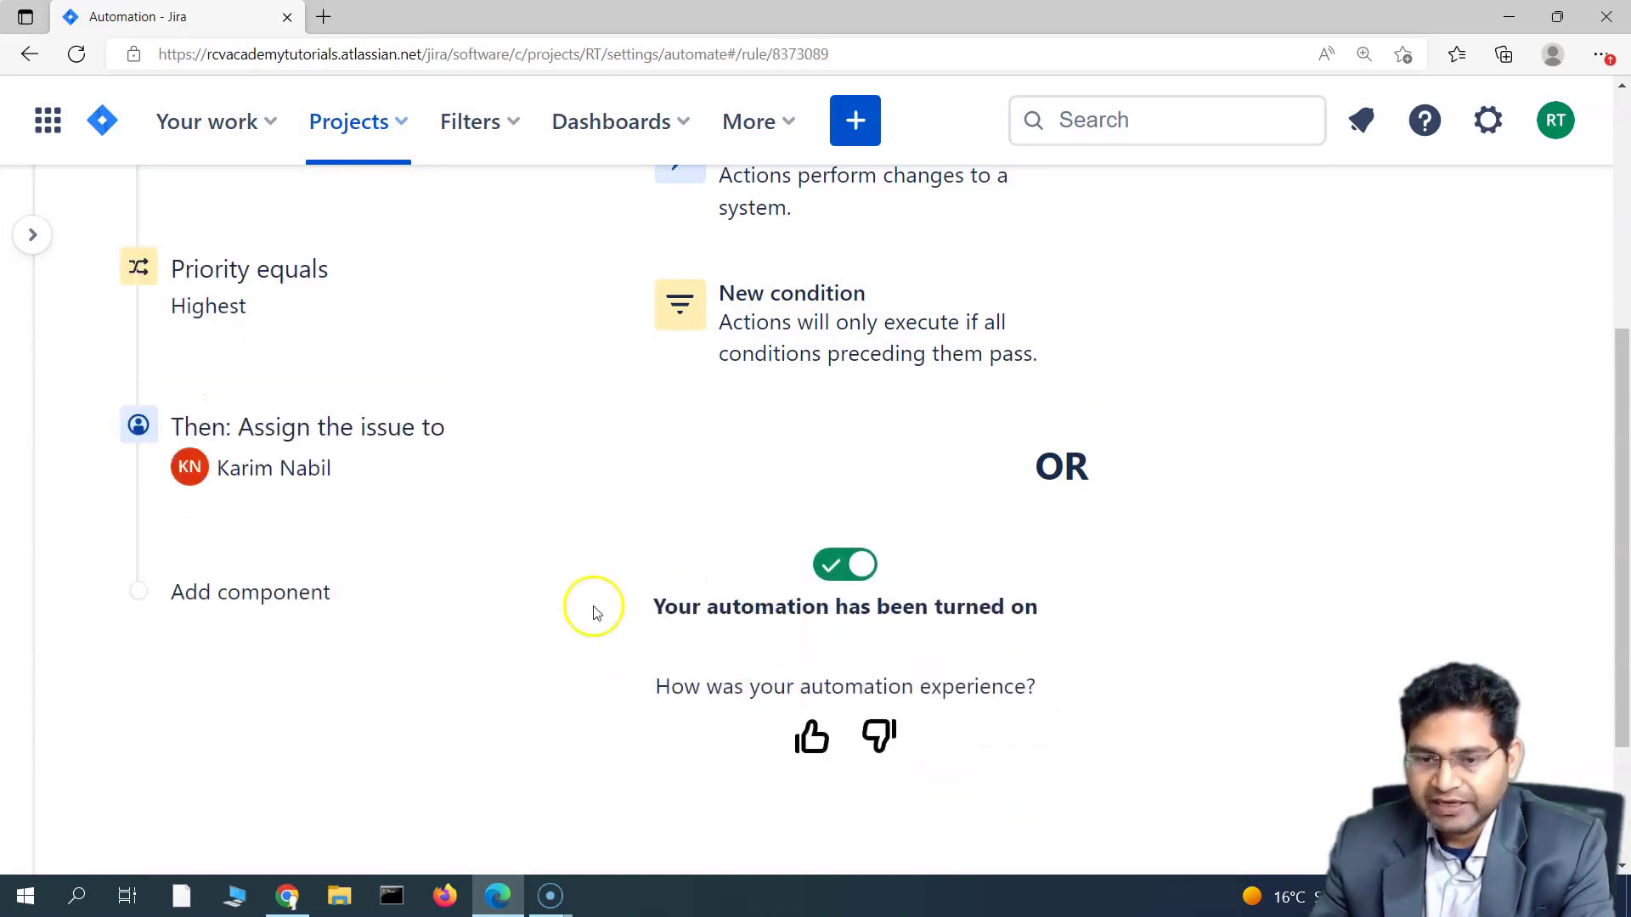
pyautogui.moveTo(647, 613); pyautogui.dragTo(1044, 606)
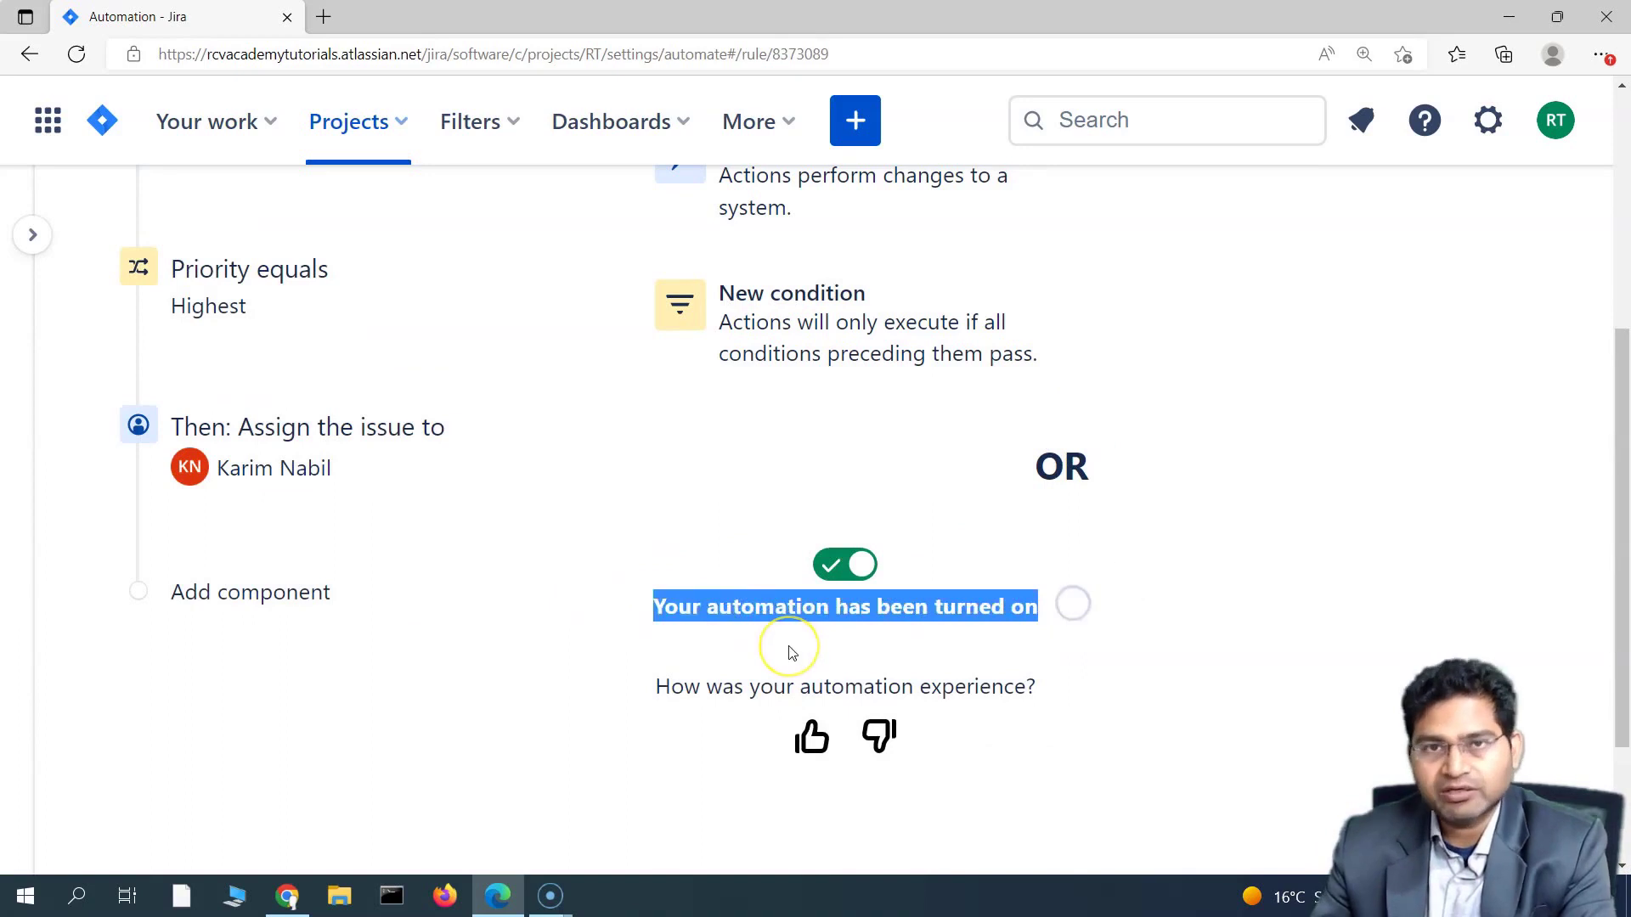
pyautogui.scroll(5, 807, 647)
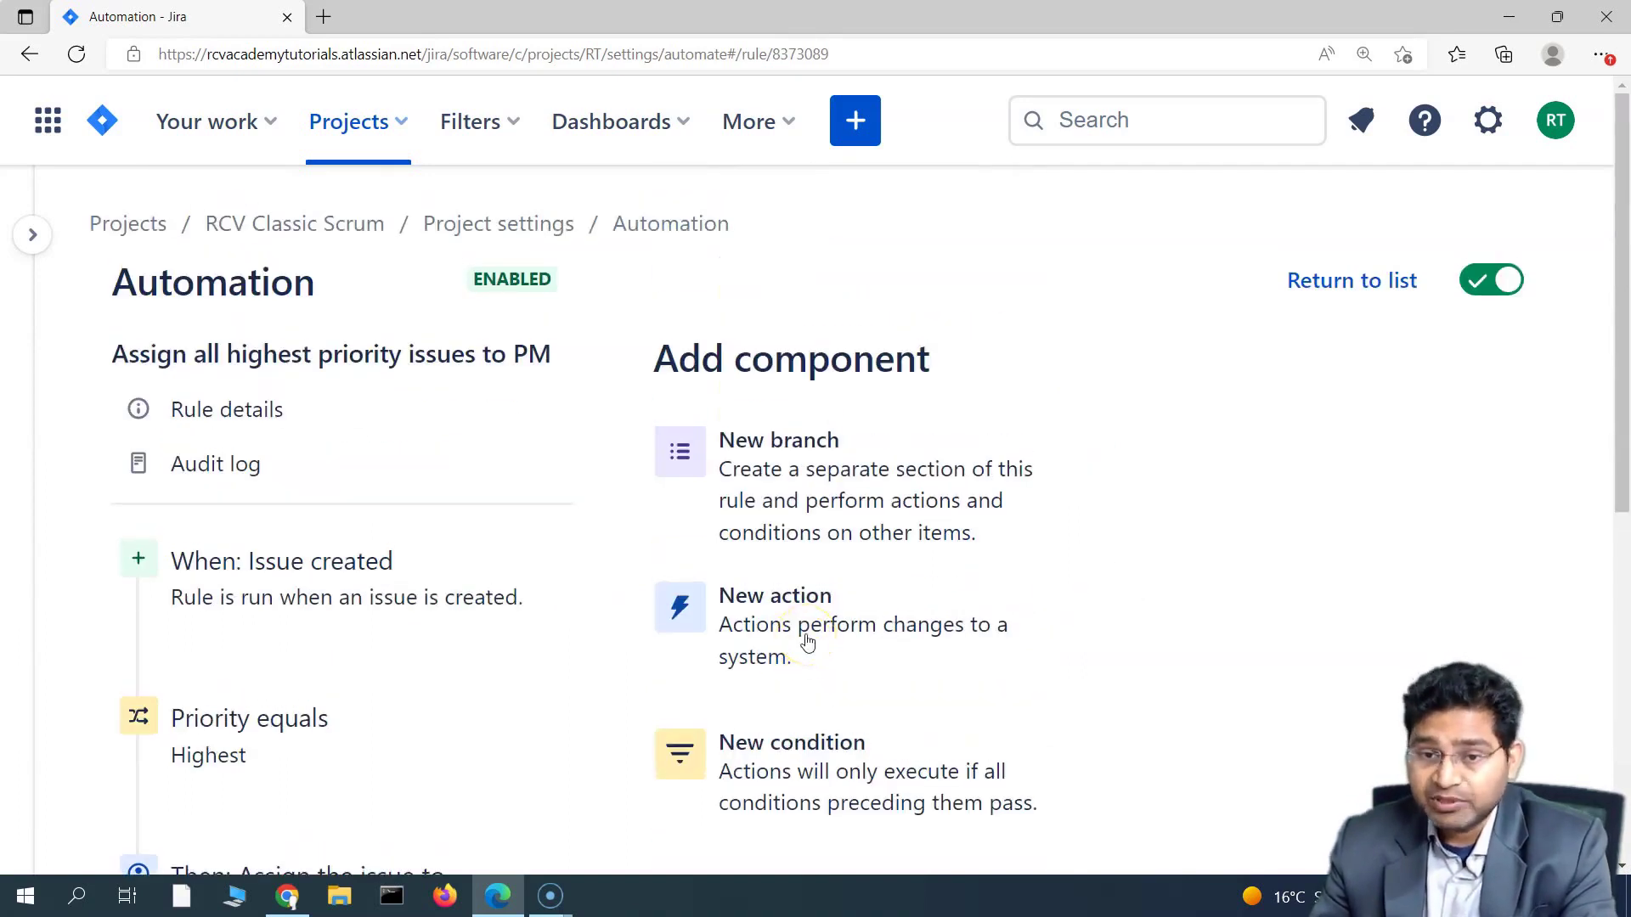
pyautogui.moveTo(107, 353); pyautogui.dragTo(506, 367)
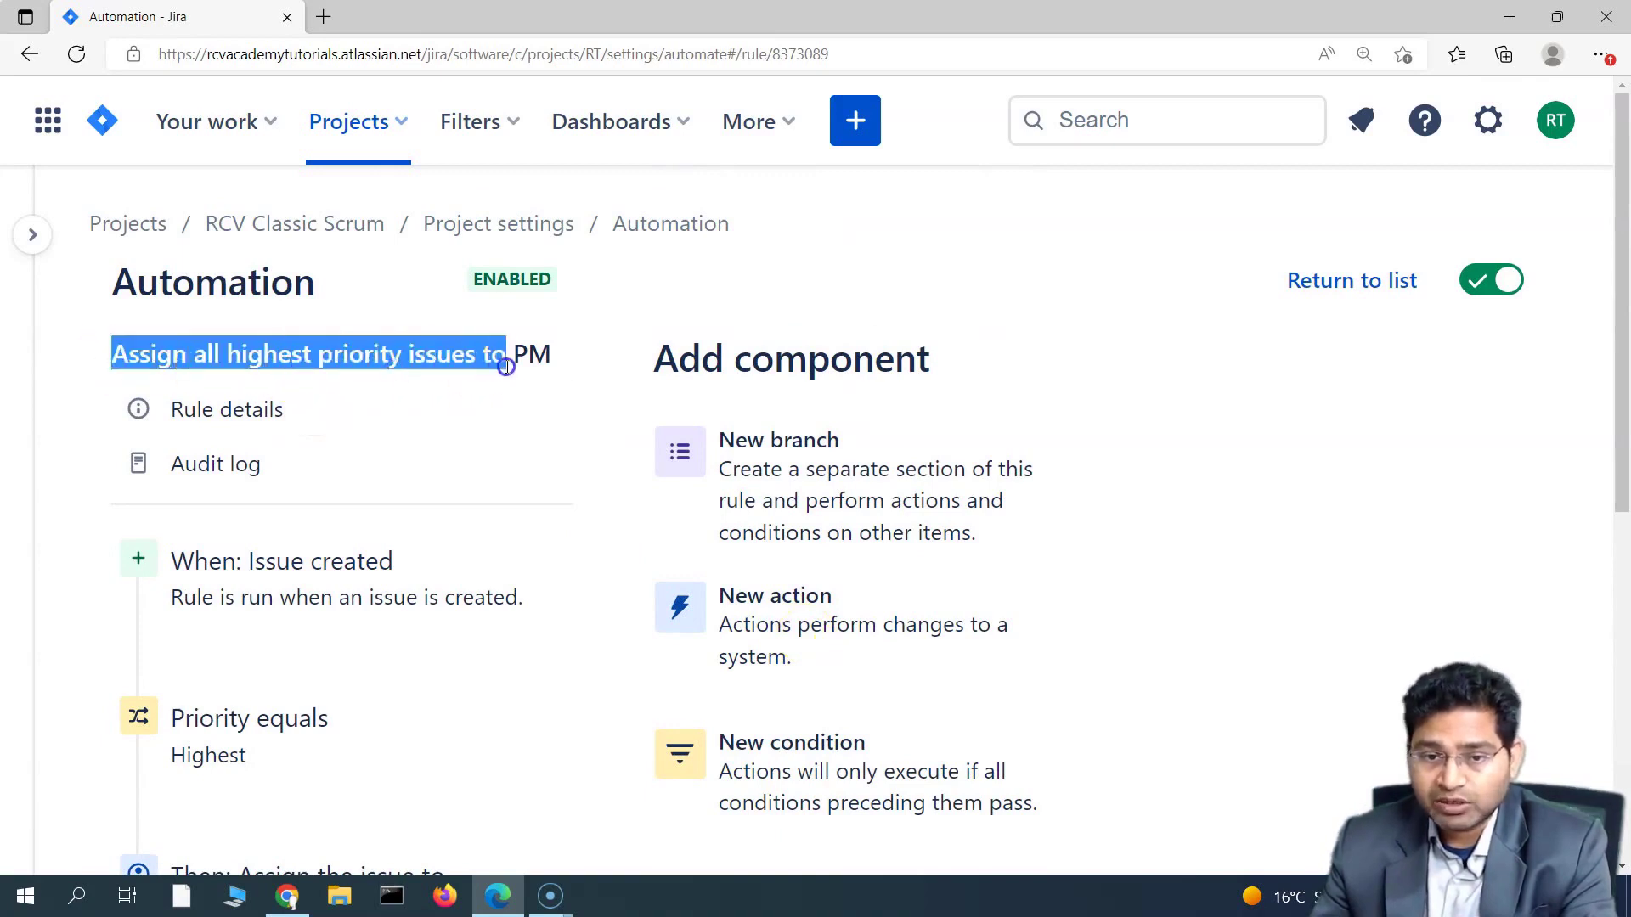
pyautogui.click(767, 285)
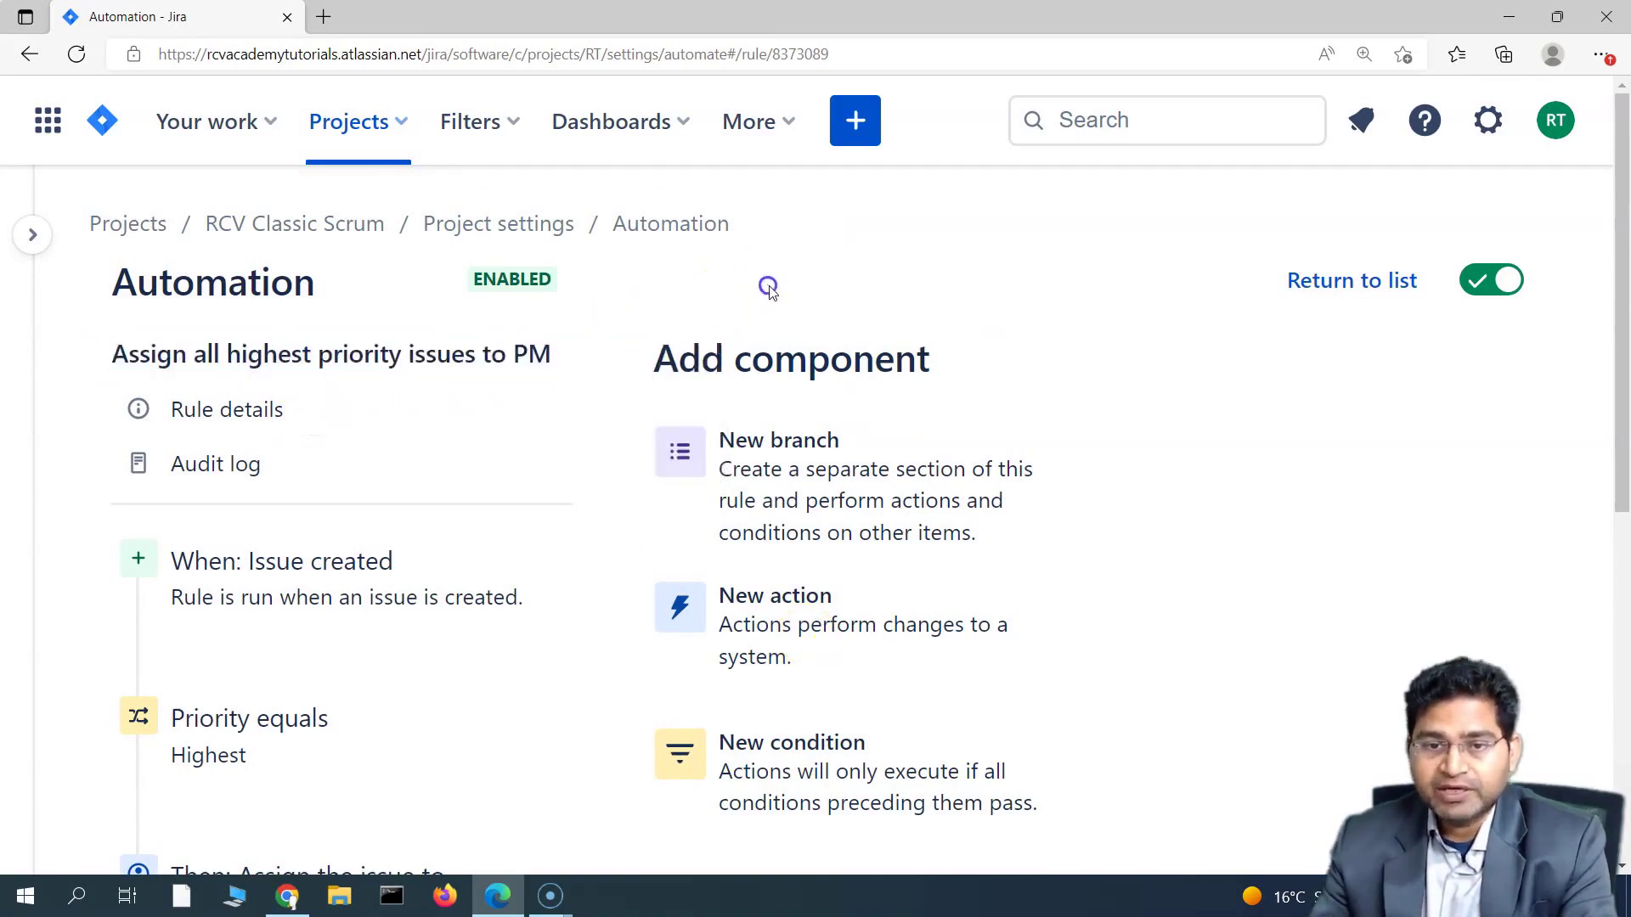
# Step: Start a new issue with summary 'Test Automation Rule 1'
pyautogui.click(856, 121)
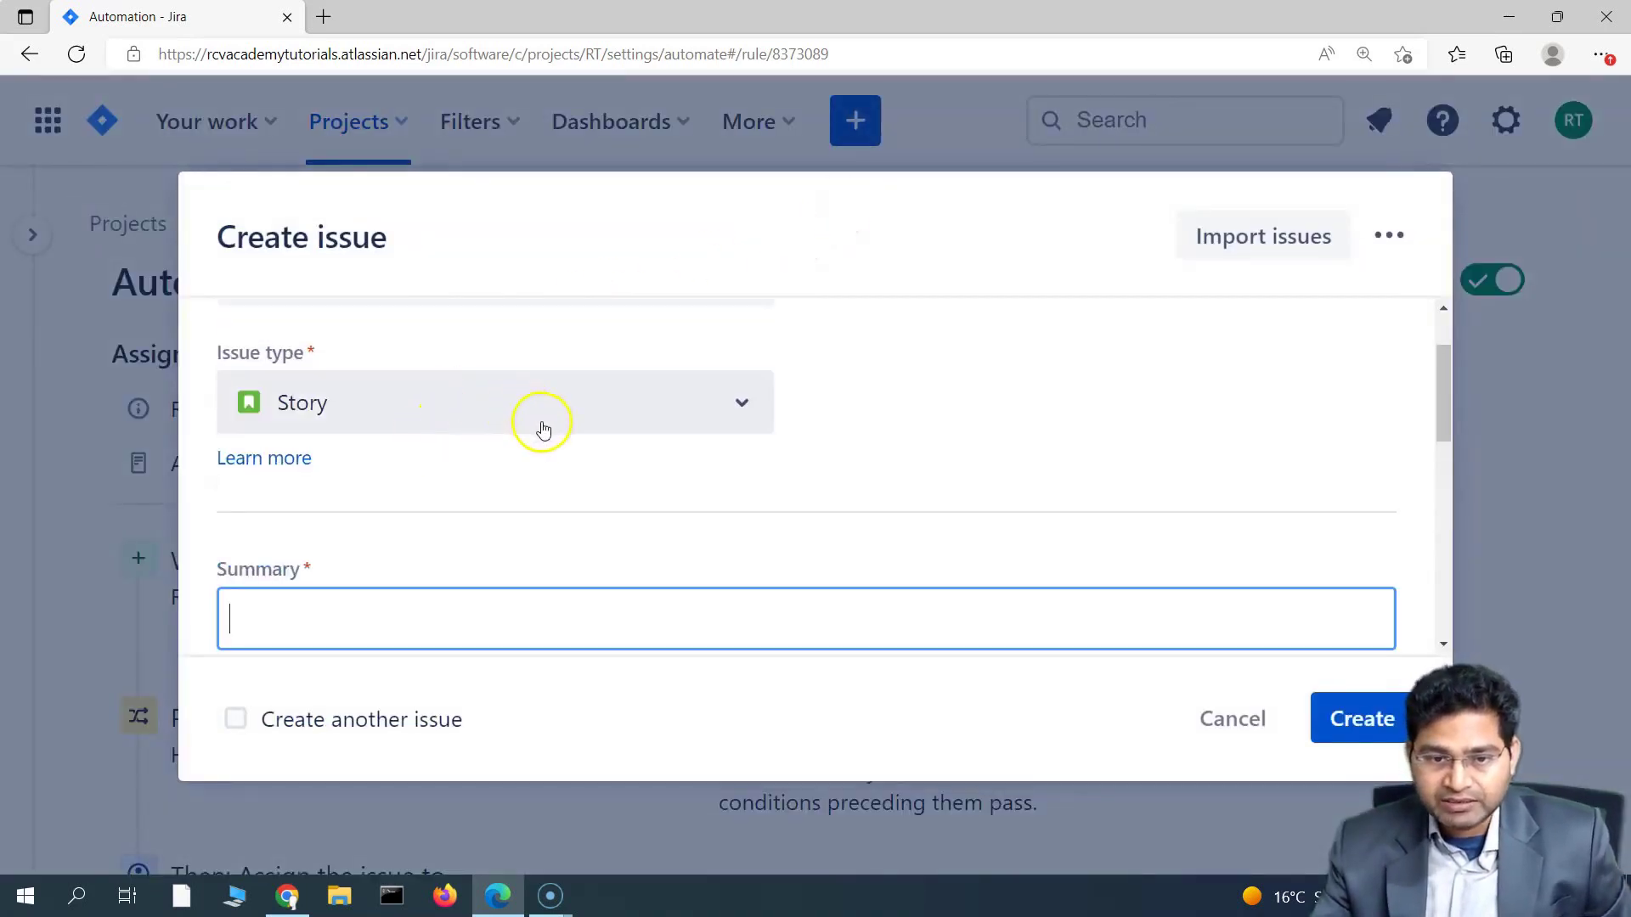
pyautogui.scroll(-2, 874, 481)
pyautogui.scroll(3, 400, 473)
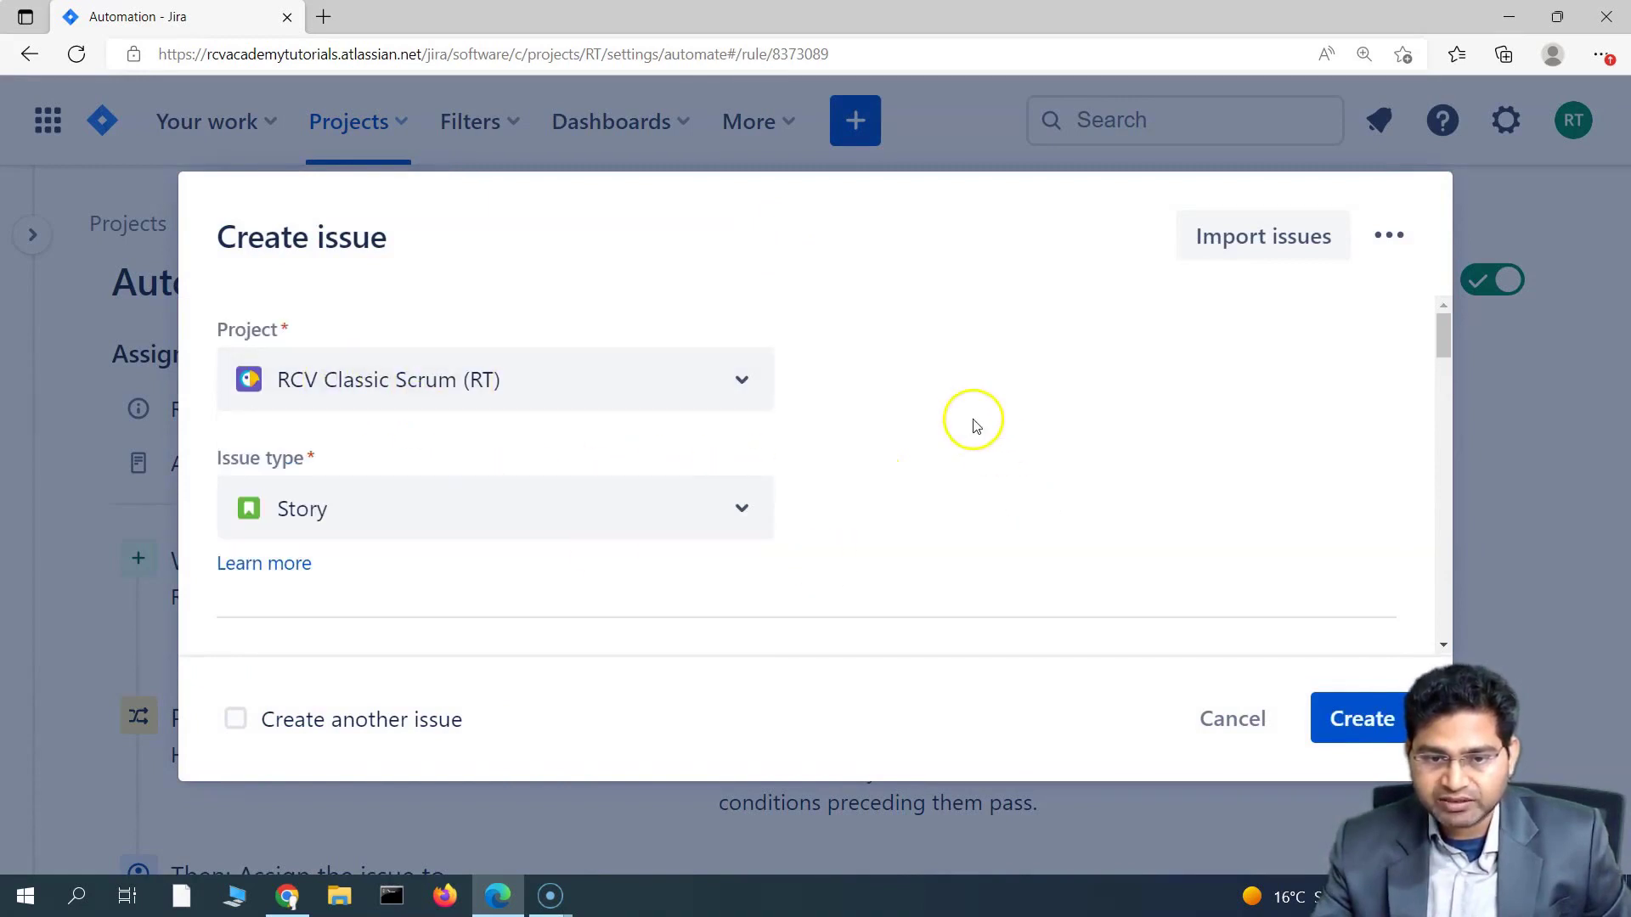
pyautogui.scroll(-1, 975, 424)
pyautogui.click(334, 614)
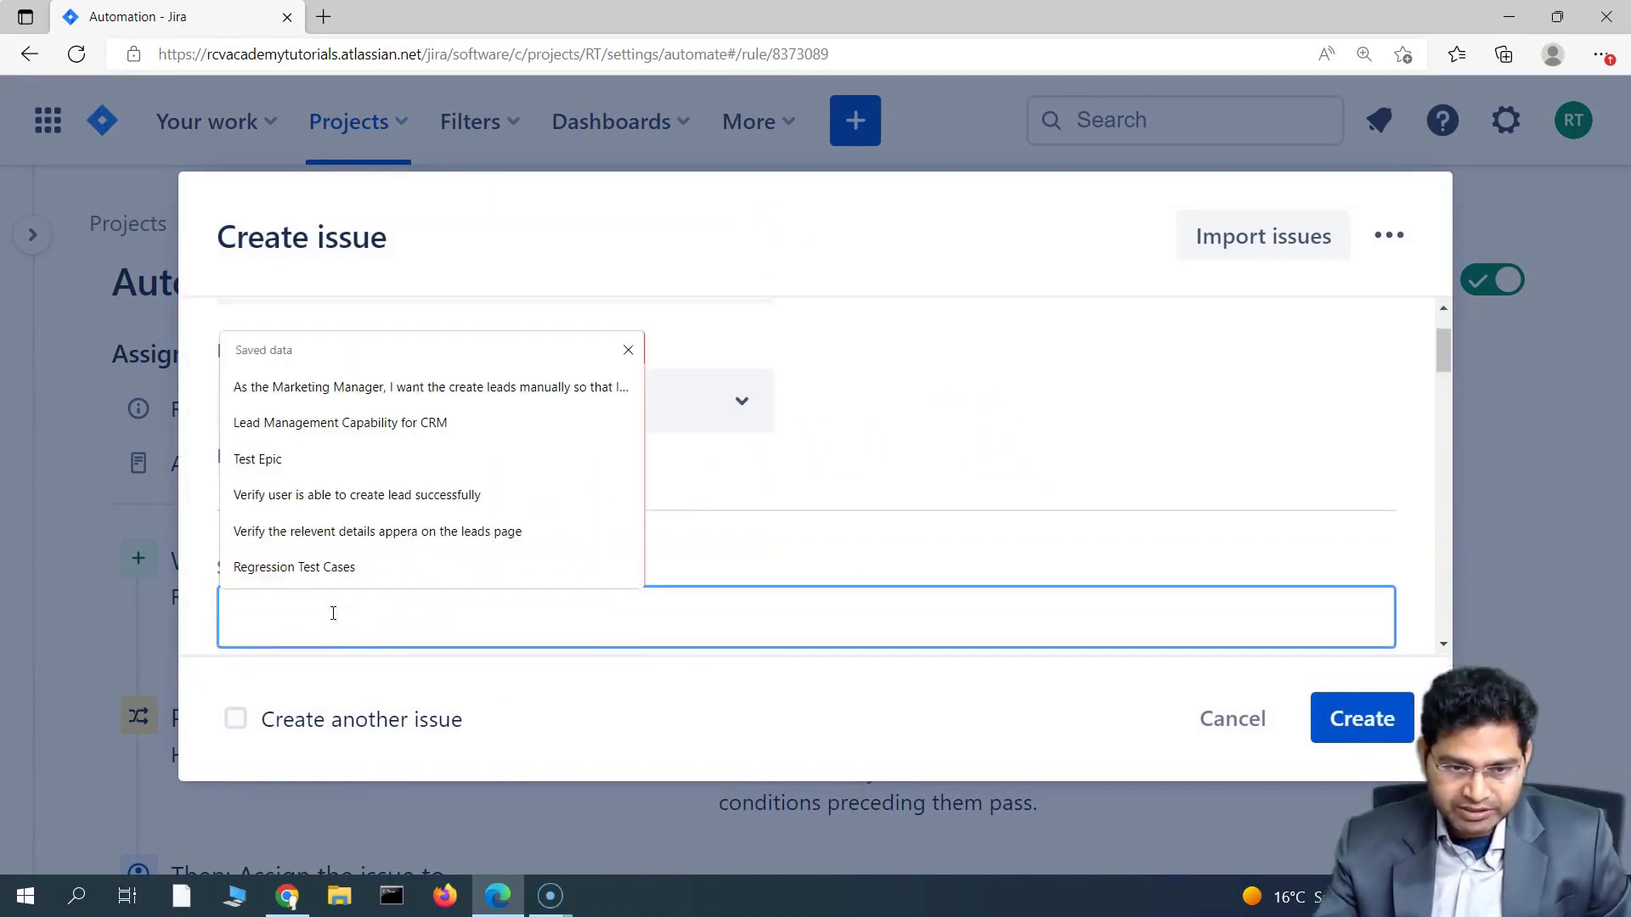
pyautogui.write('Test Aut')
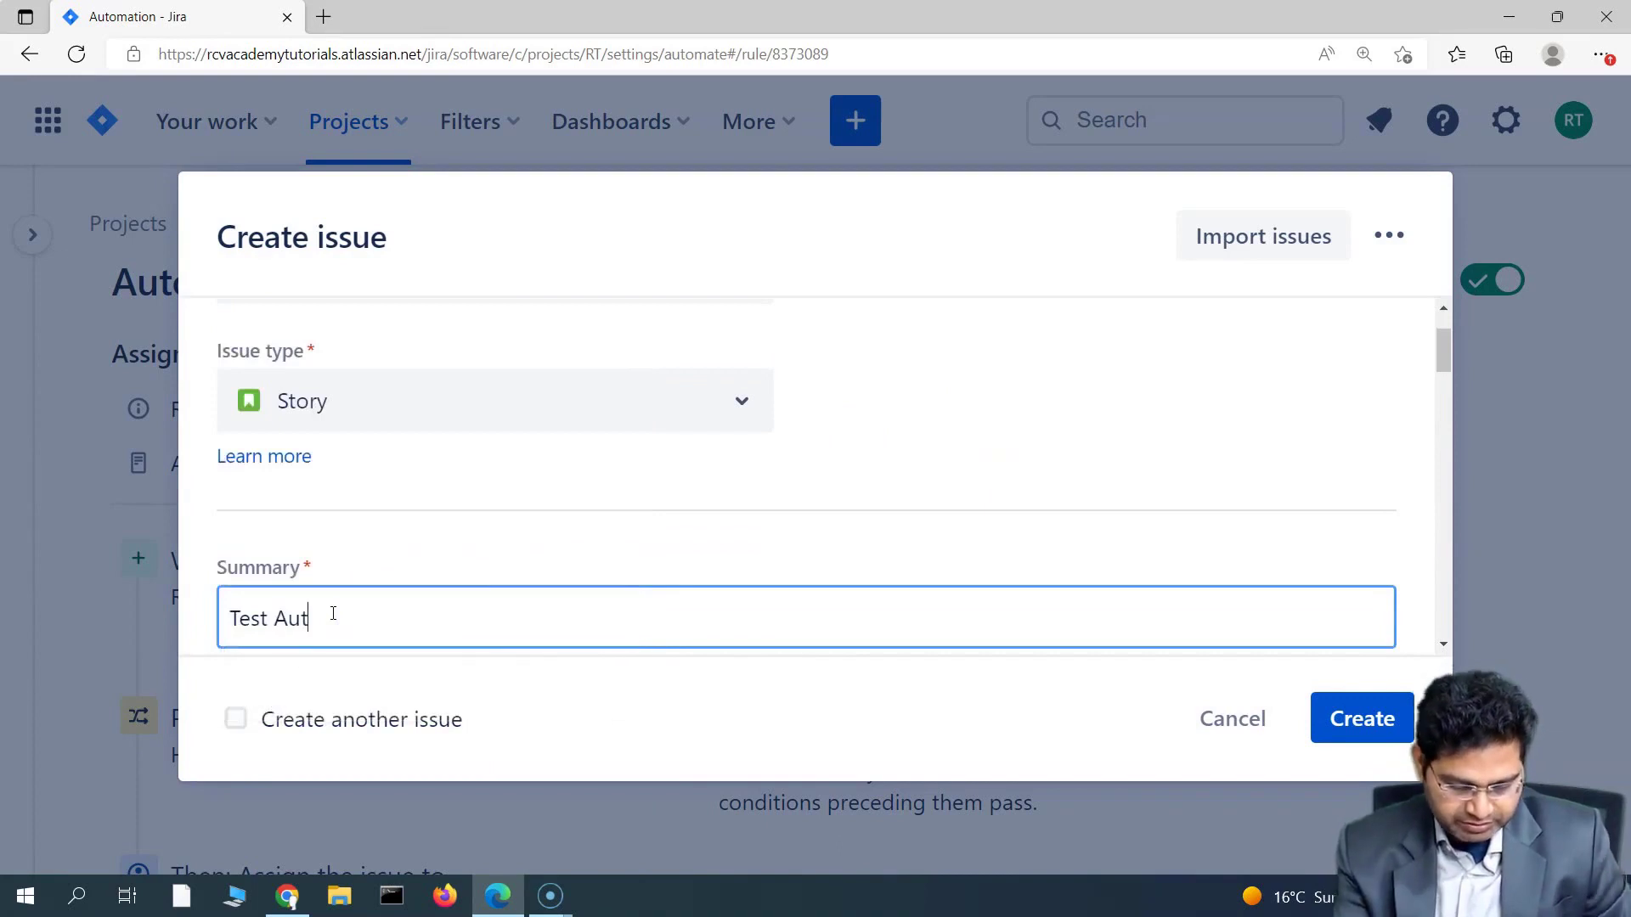
pyautogui.write('omation Rule')
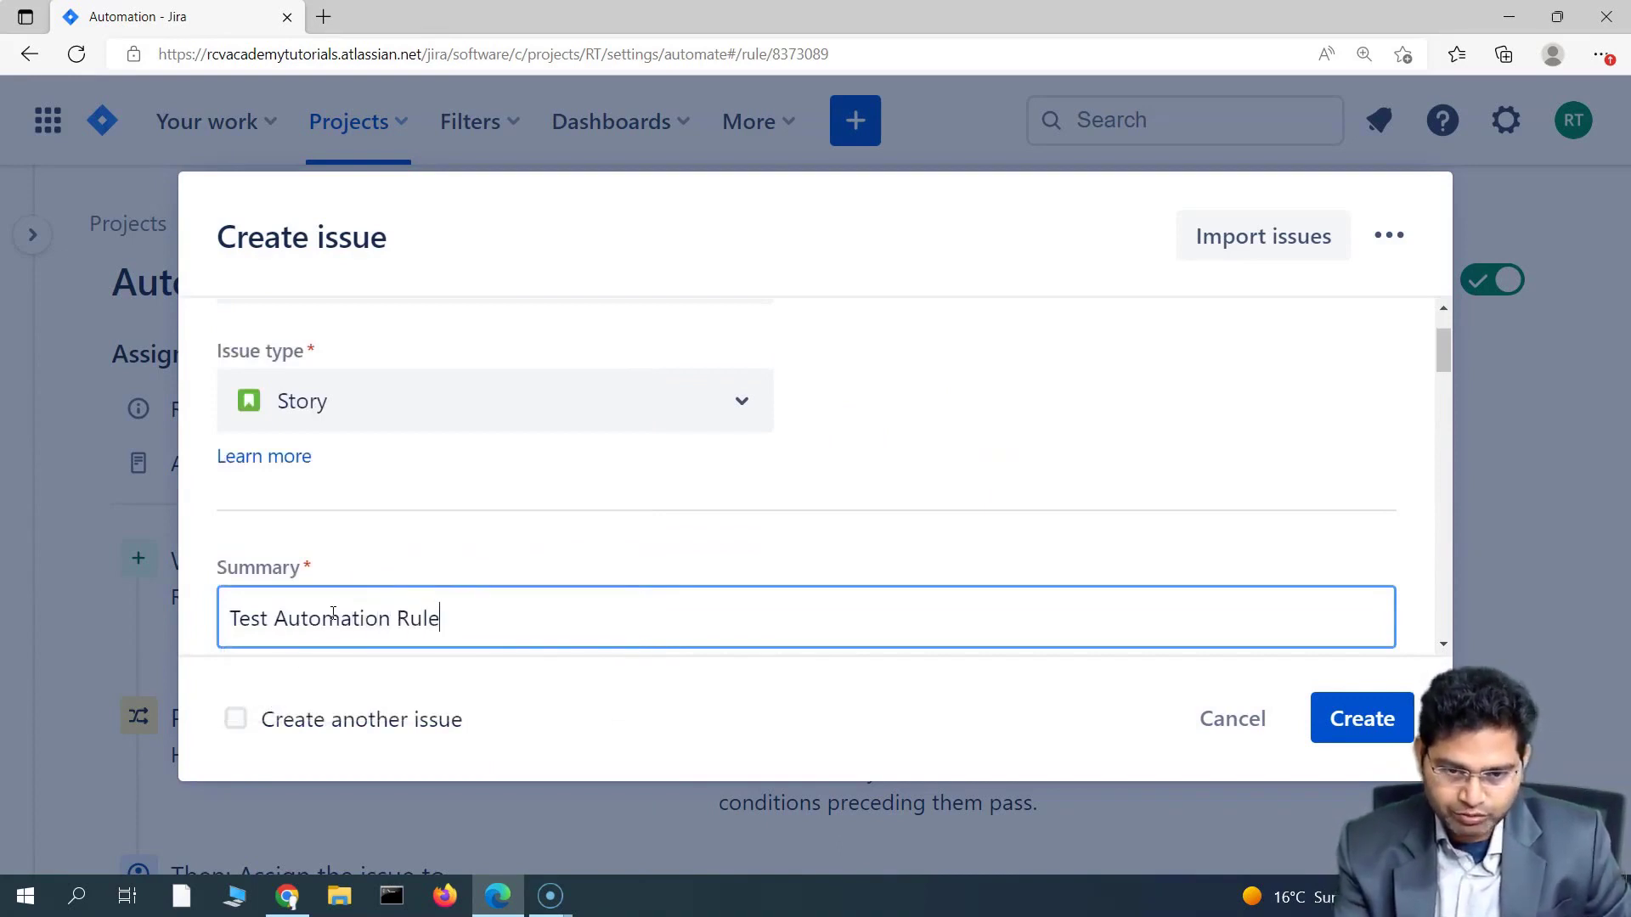
pyautogui.write(' 1')
# Step: Give the issue Highest priority, tick 'Create another issue', and create it
pyautogui.scroll(-1, 437, 485)
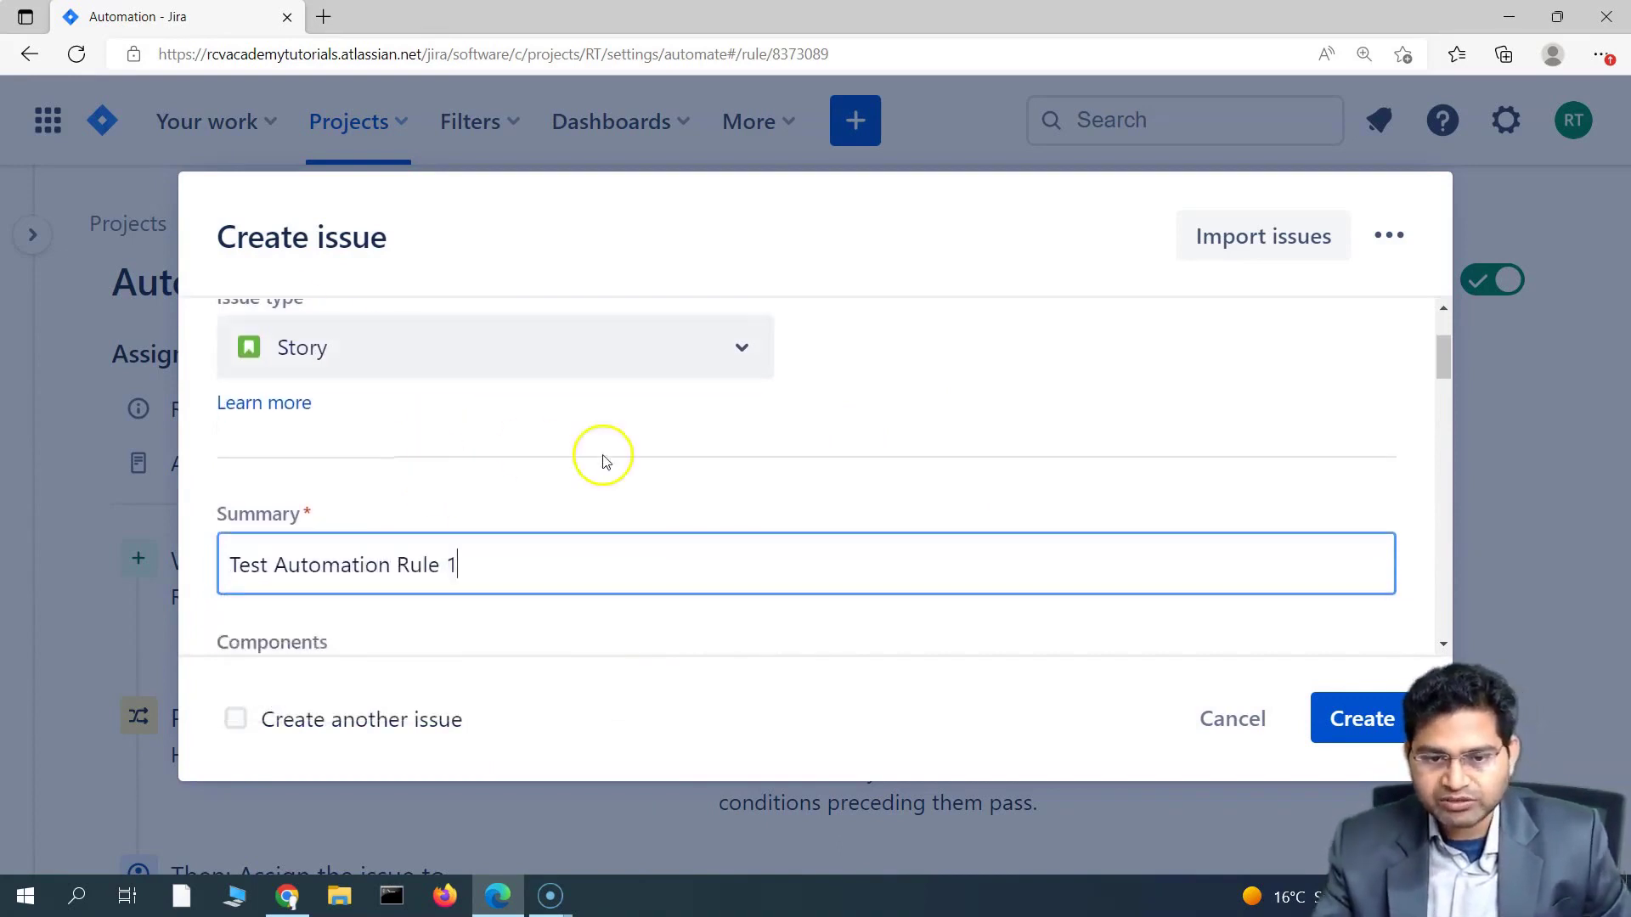
pyautogui.scroll(-4, 595, 467)
pyautogui.scroll(-4, 560, 501)
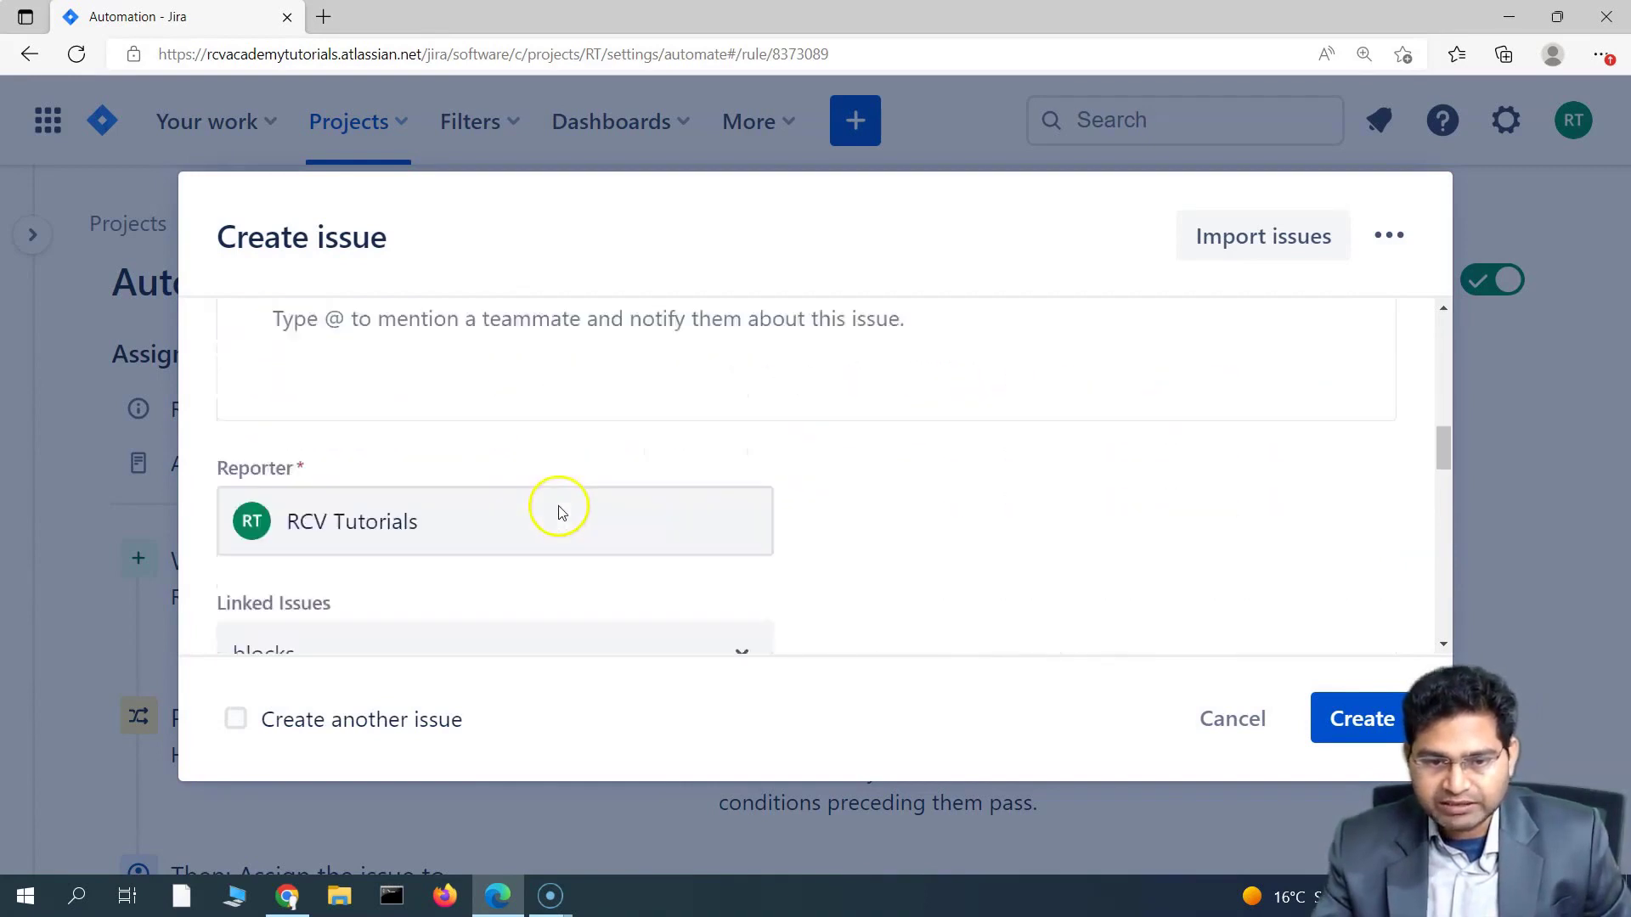
pyautogui.scroll(-8, 559, 512)
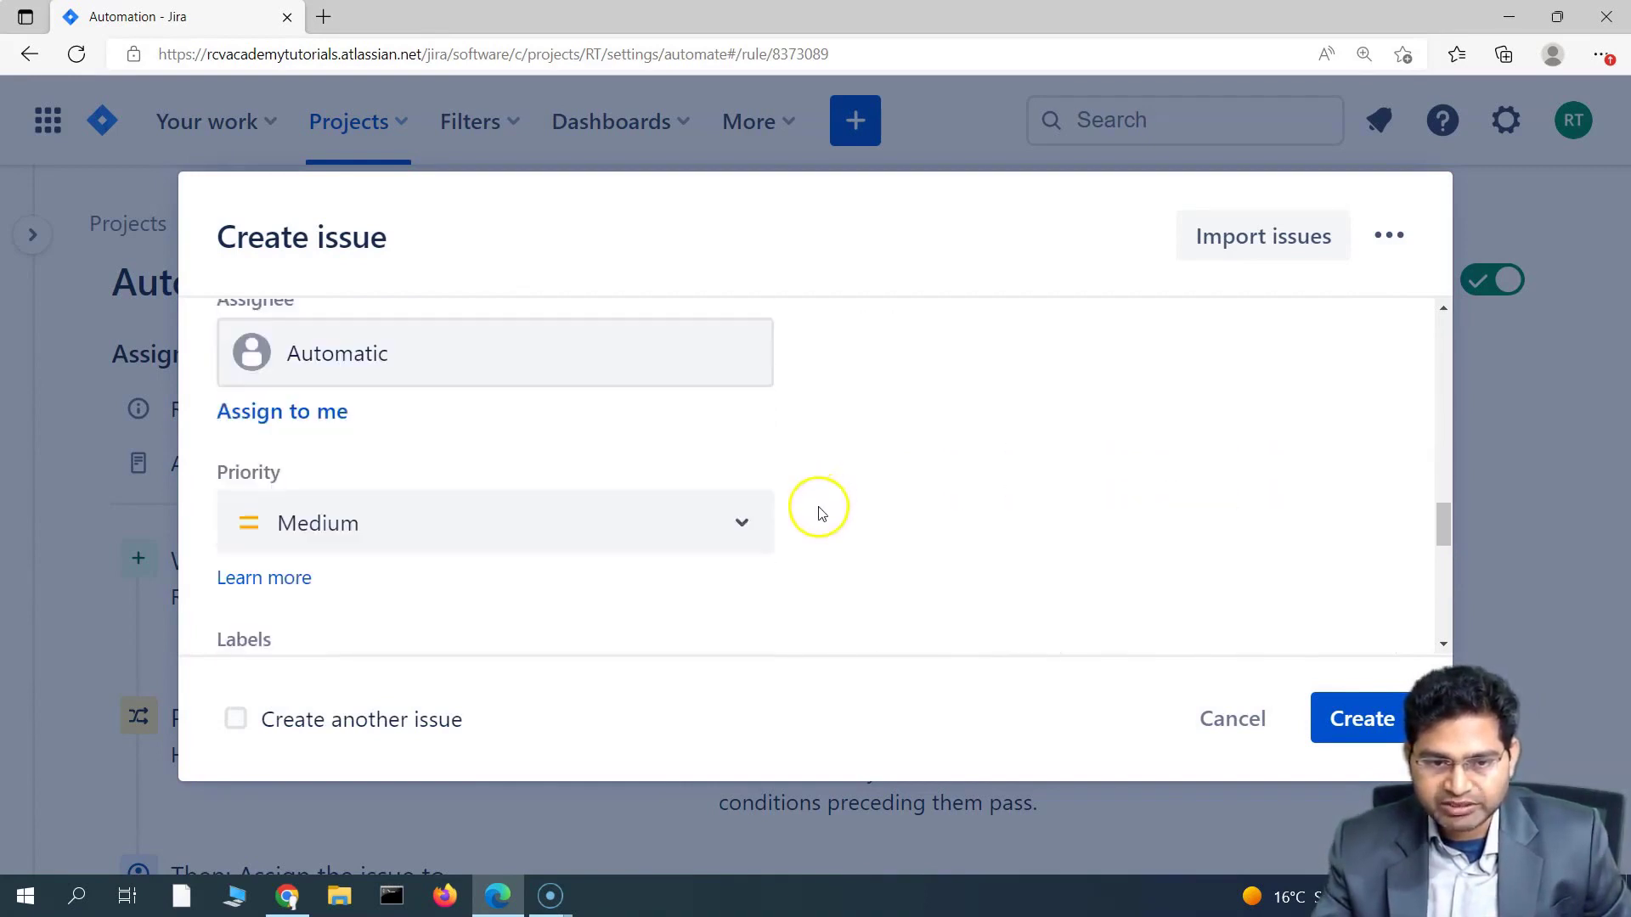
pyautogui.click(462, 535)
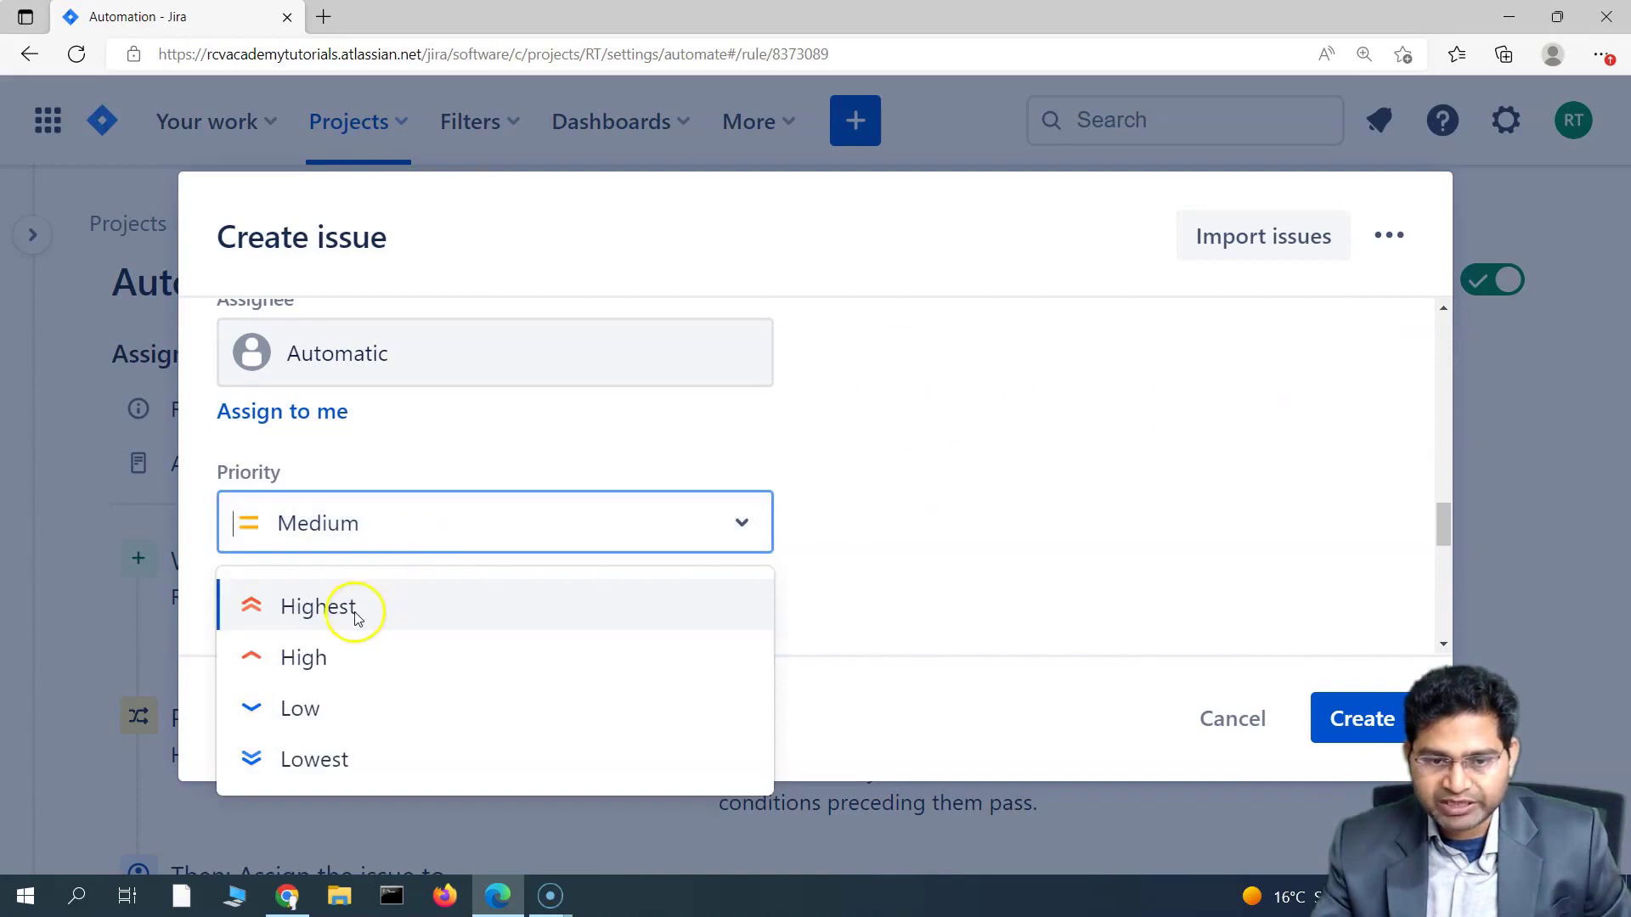
pyautogui.click(355, 612)
pyautogui.click(950, 505)
pyautogui.scroll(-2, 947, 513)
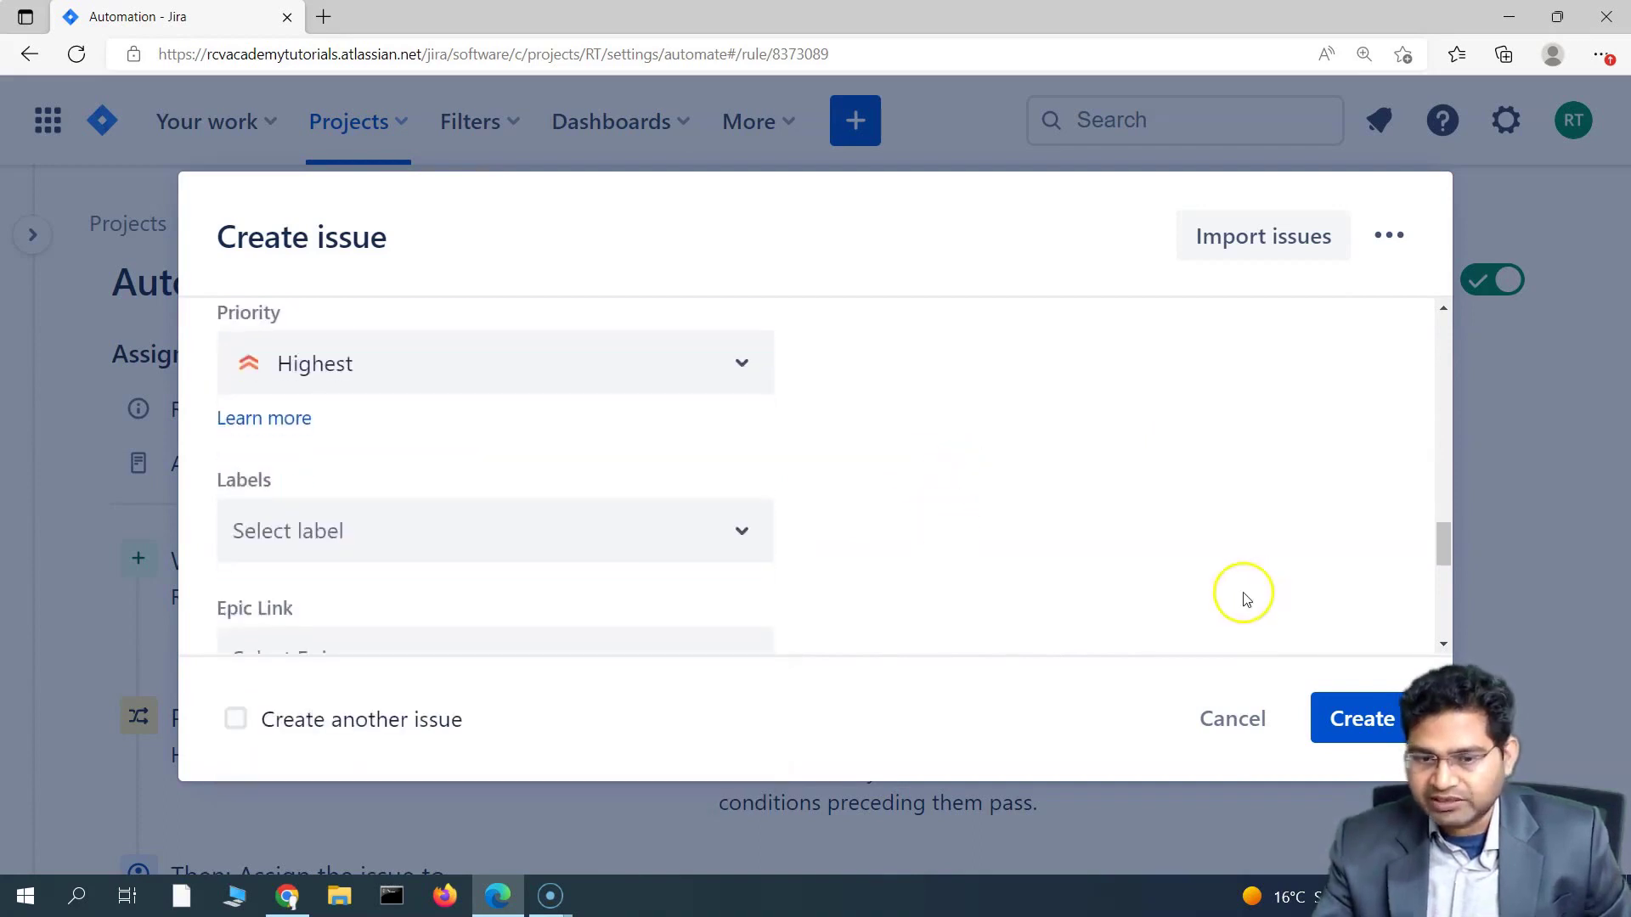
pyautogui.scroll(-2, 1243, 599)
pyautogui.click(236, 720)
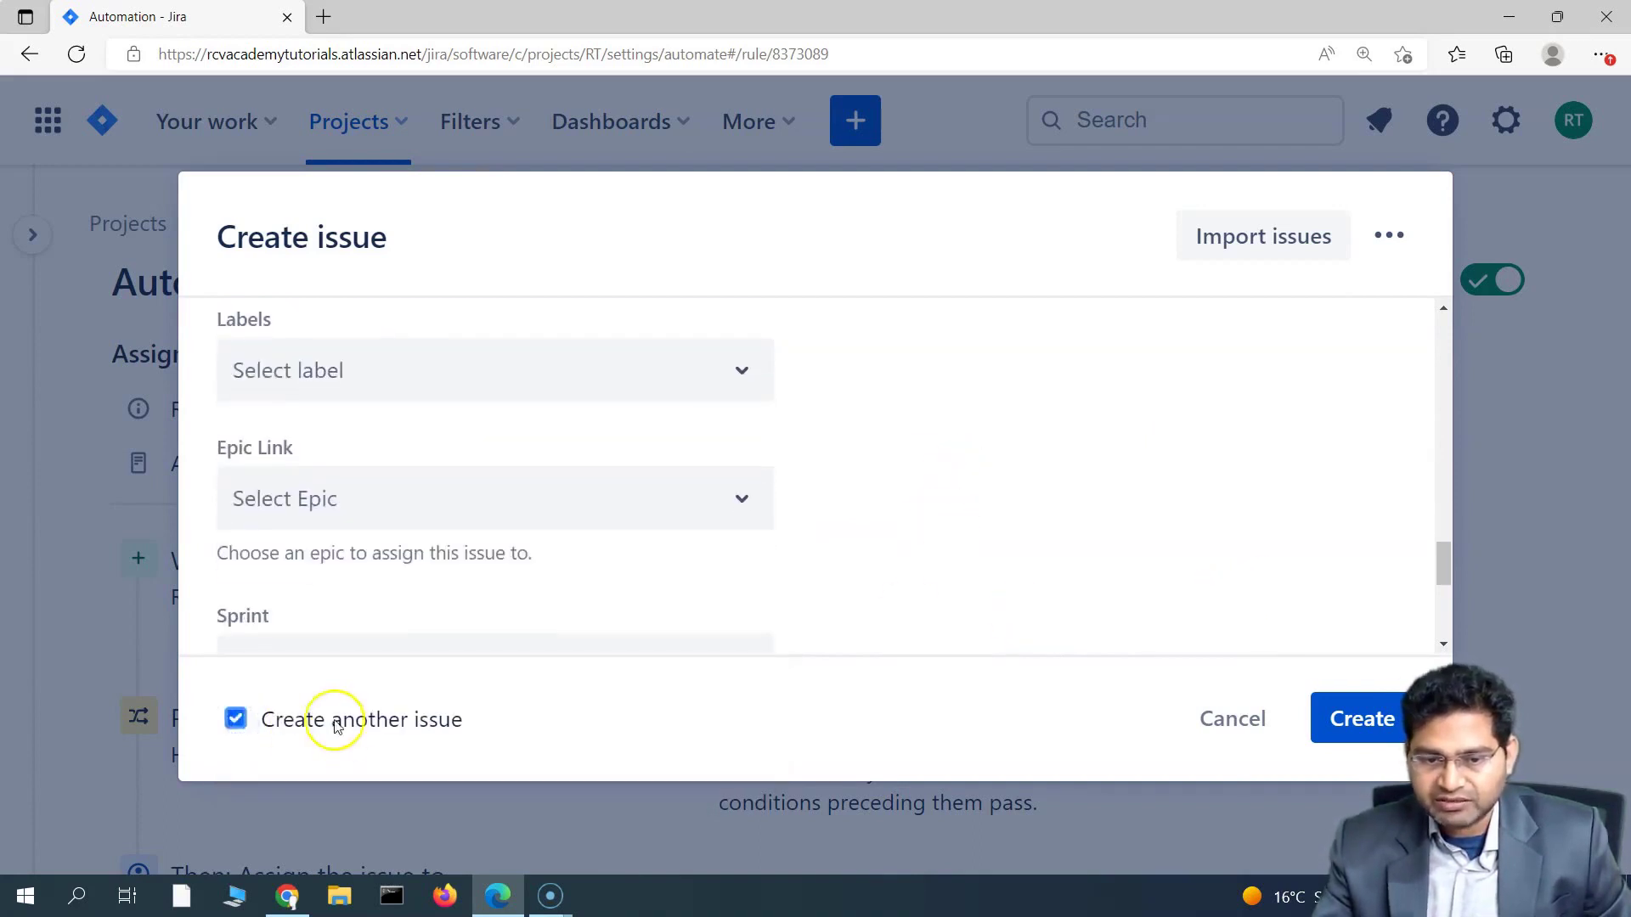
pyautogui.click(1364, 724)
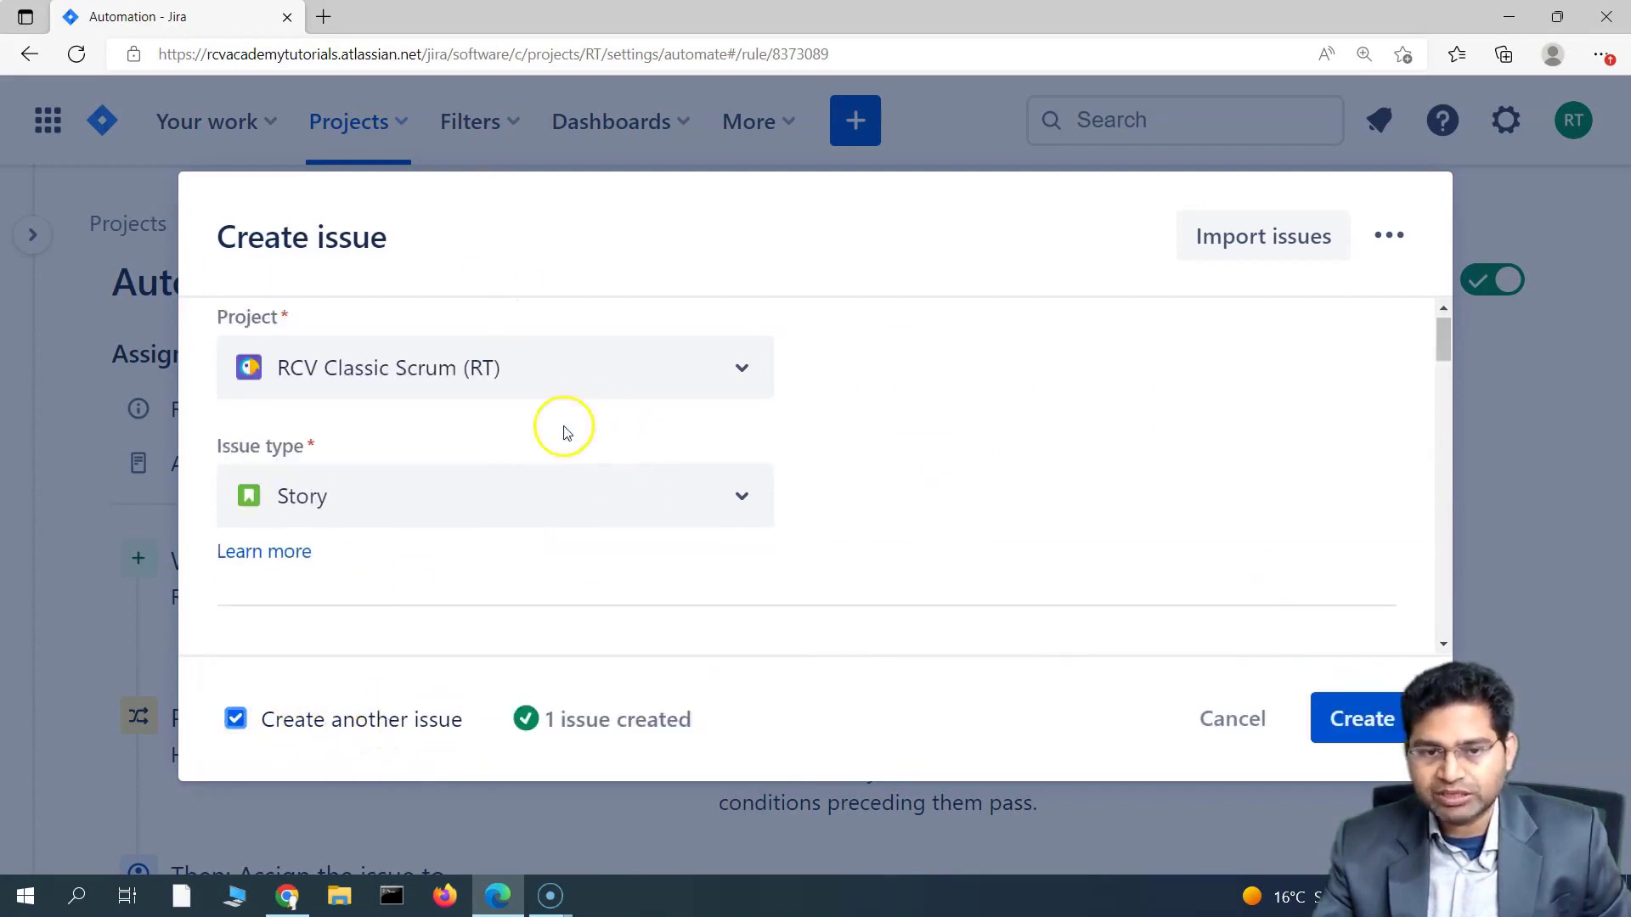
# Step: Open the first test issue in a new tab and enter summary 'Test Automation Rule 2'
pyautogui.click(603, 729)
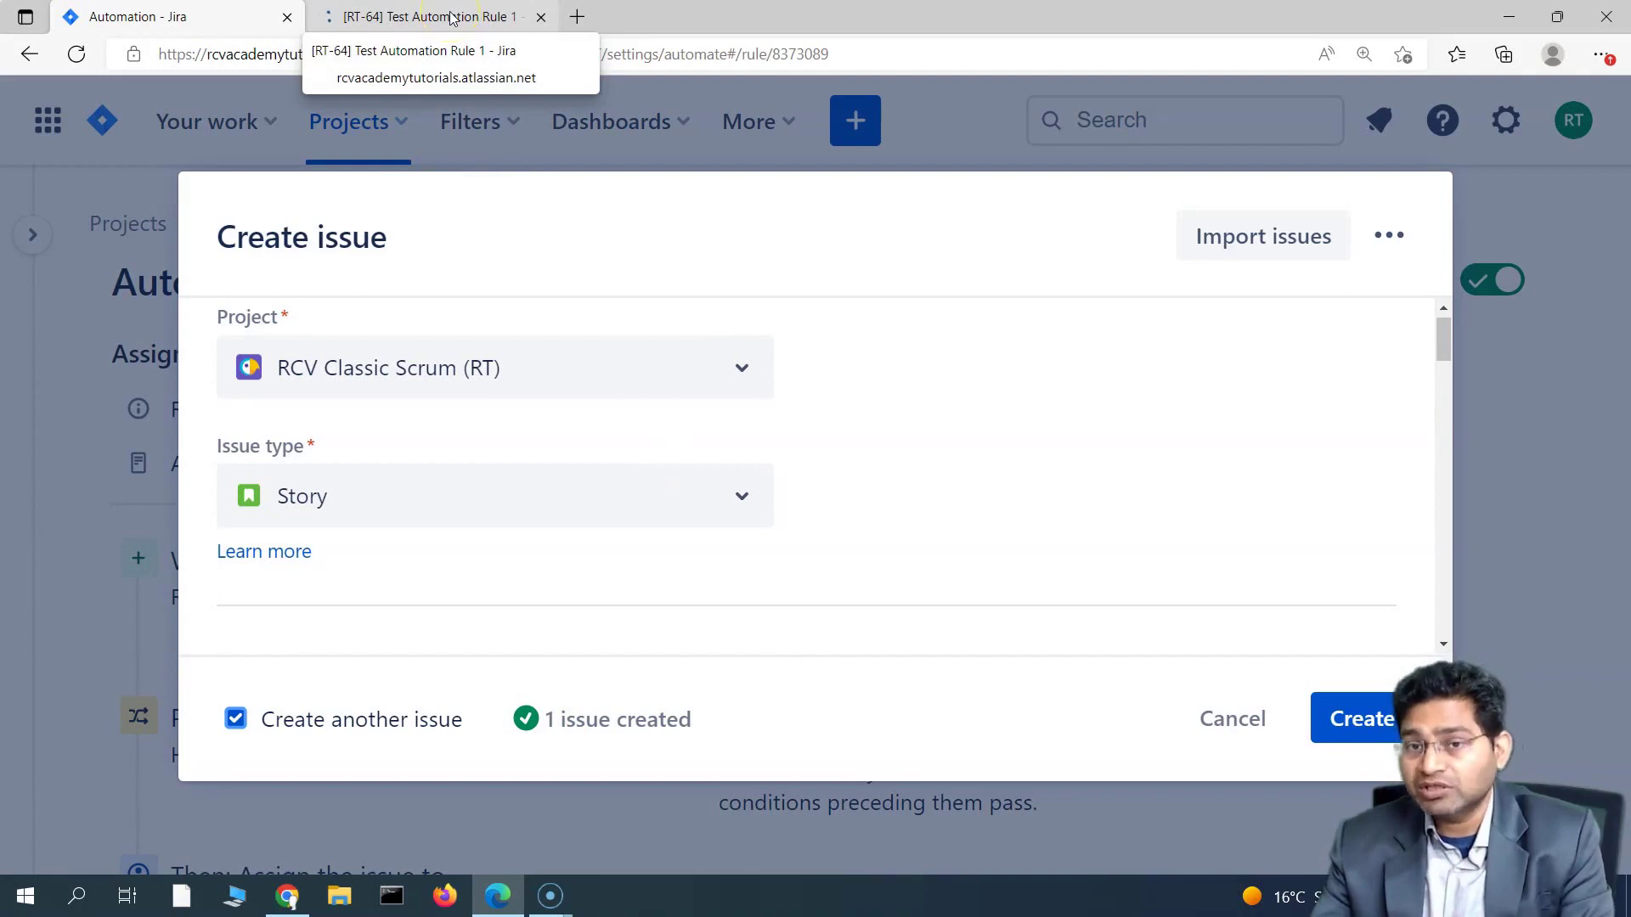
pyautogui.scroll(-2, 883, 471)
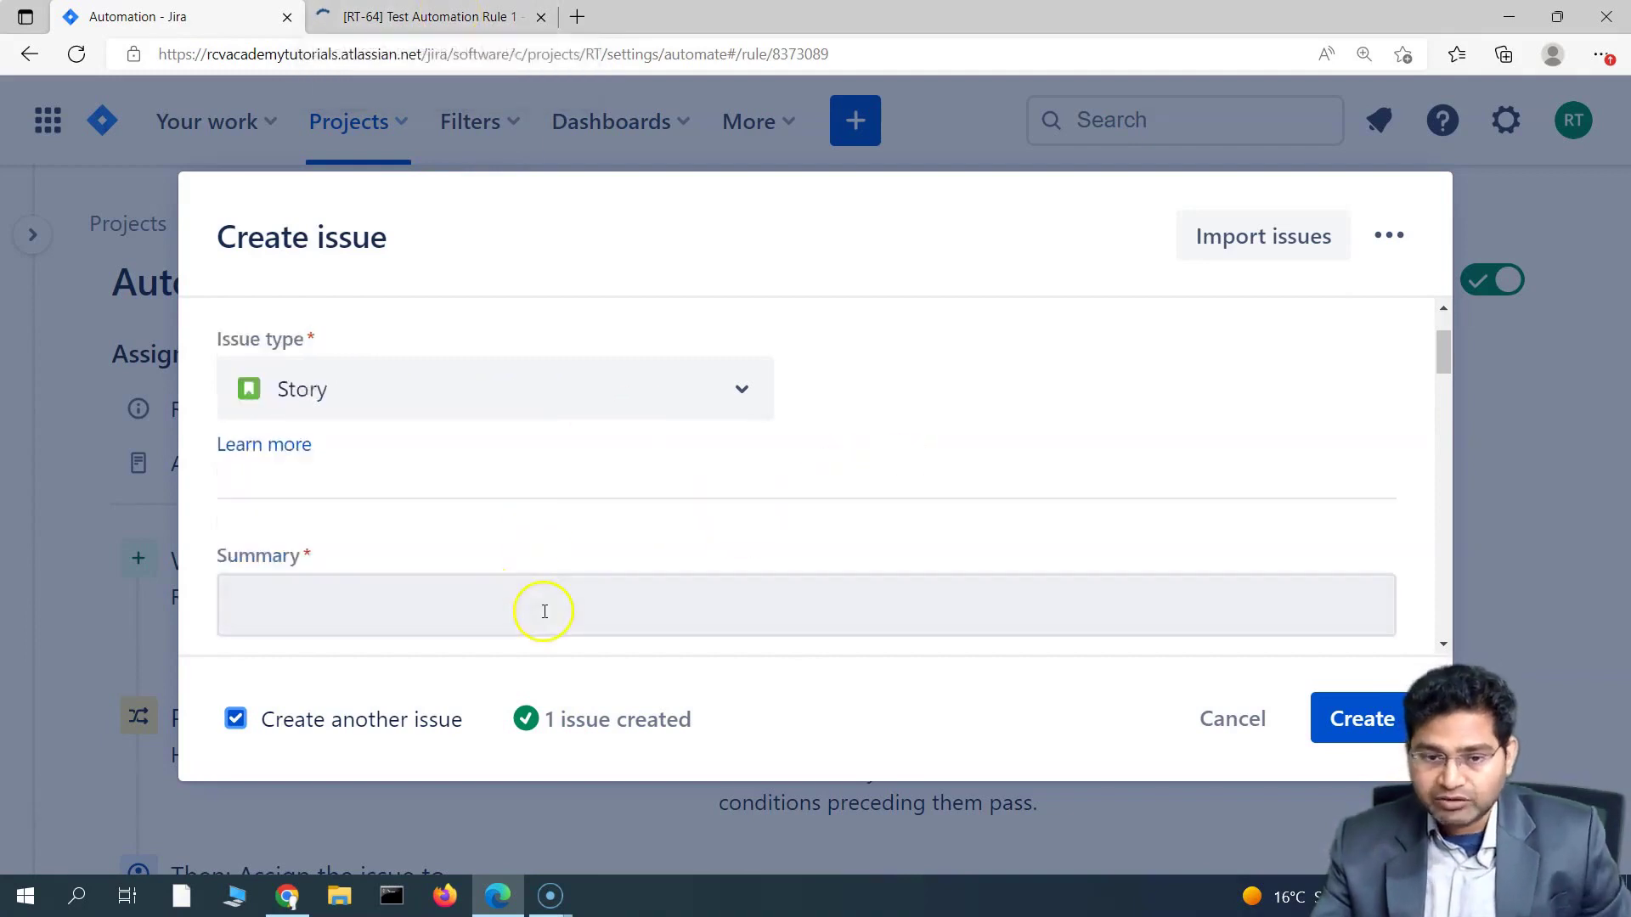
pyautogui.click(498, 610)
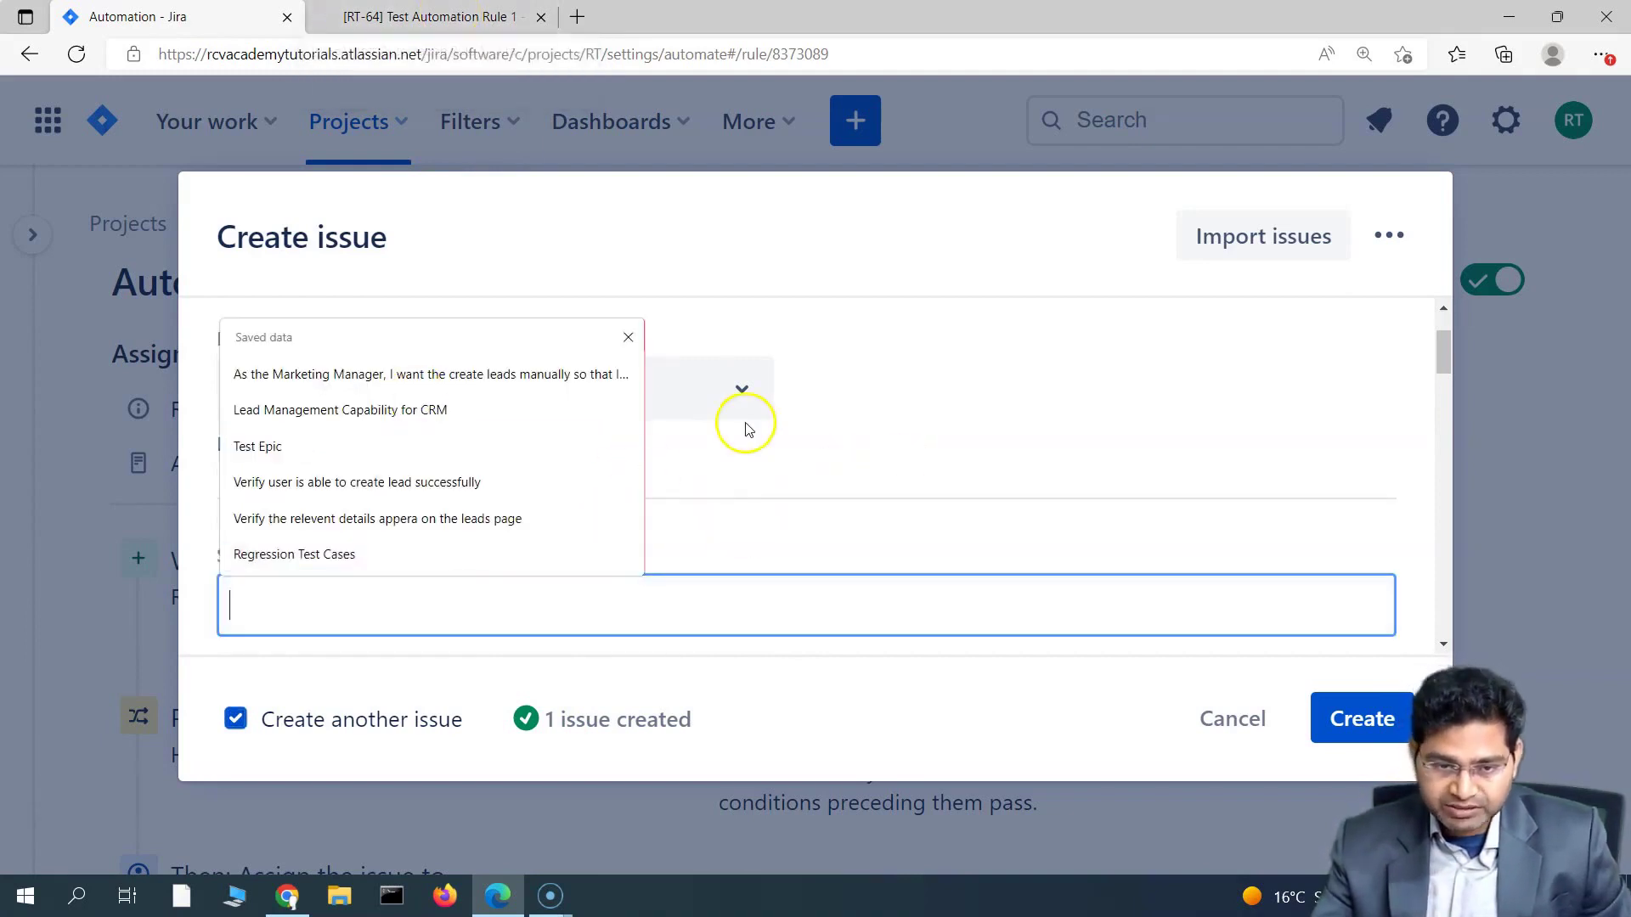
pyautogui.write('Tes')
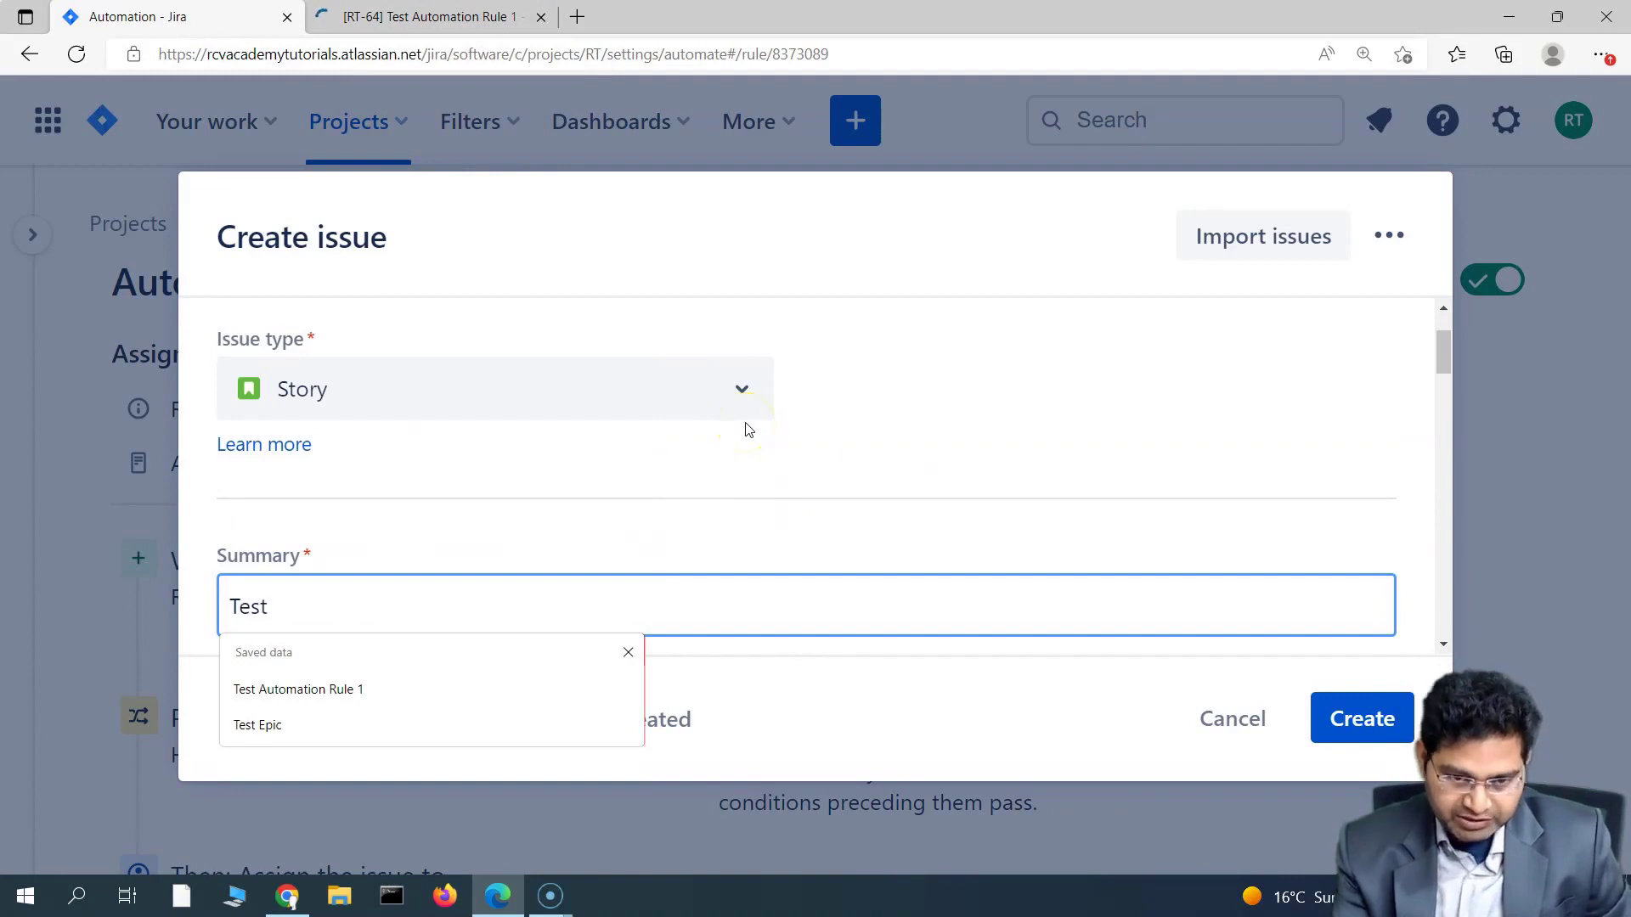
pyautogui.write('t')
pyautogui.click(458, 686)
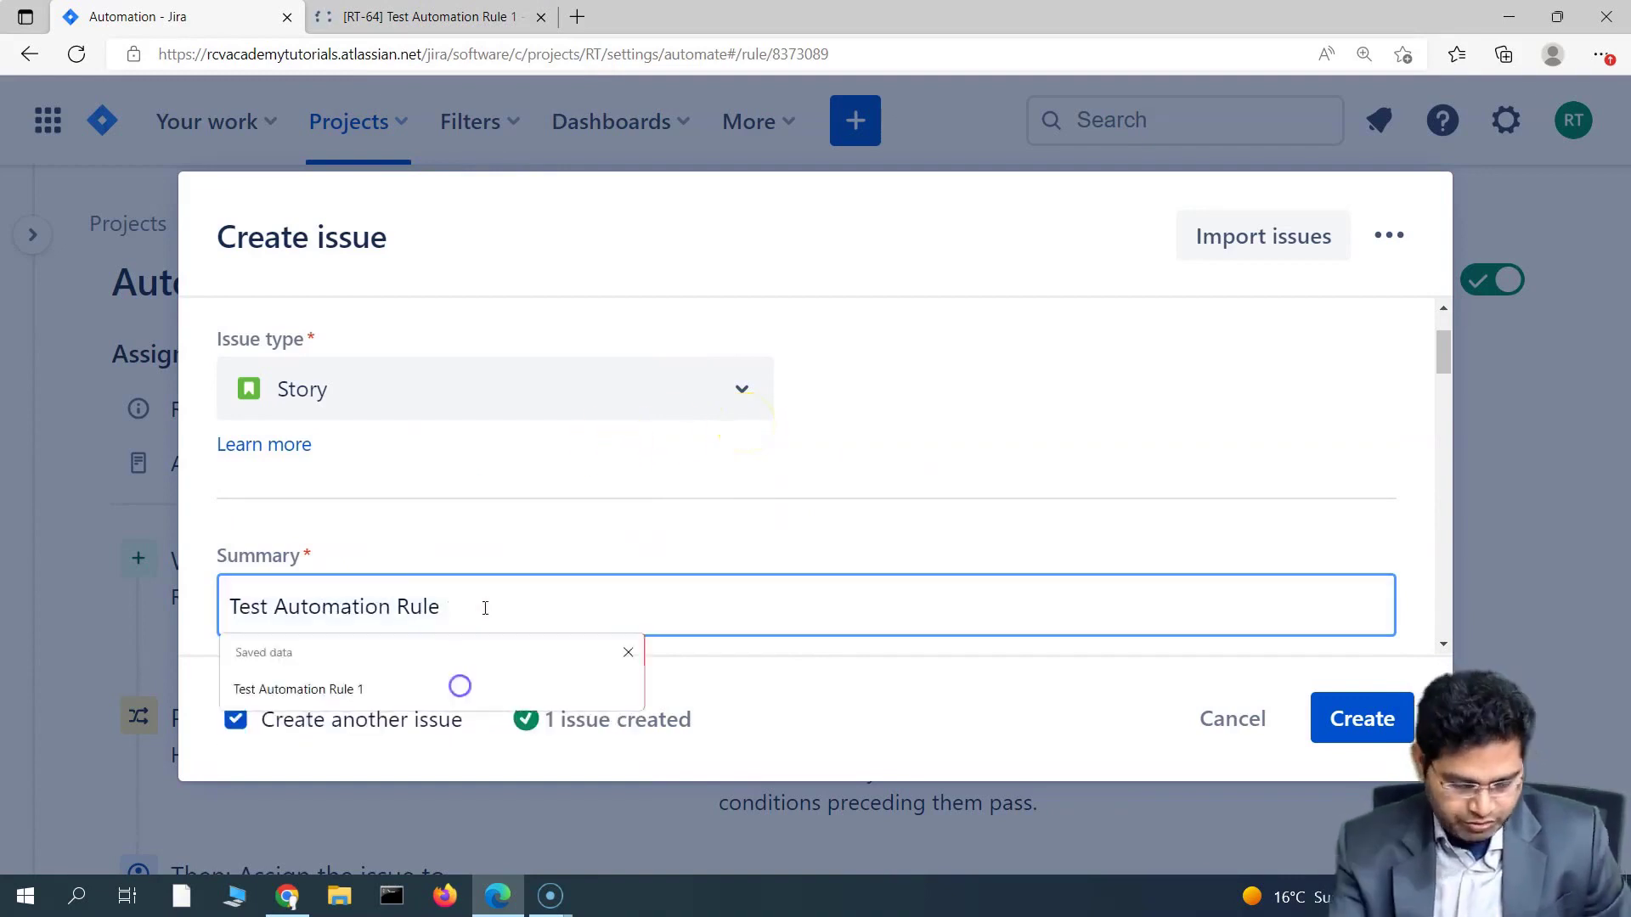
pyautogui.press('BackSpace')
pyautogui.write('2')
# Step: Set Medium priority, untick 'Create another issue', and create the second issue
pyautogui.scroll(-10, 885, 542)
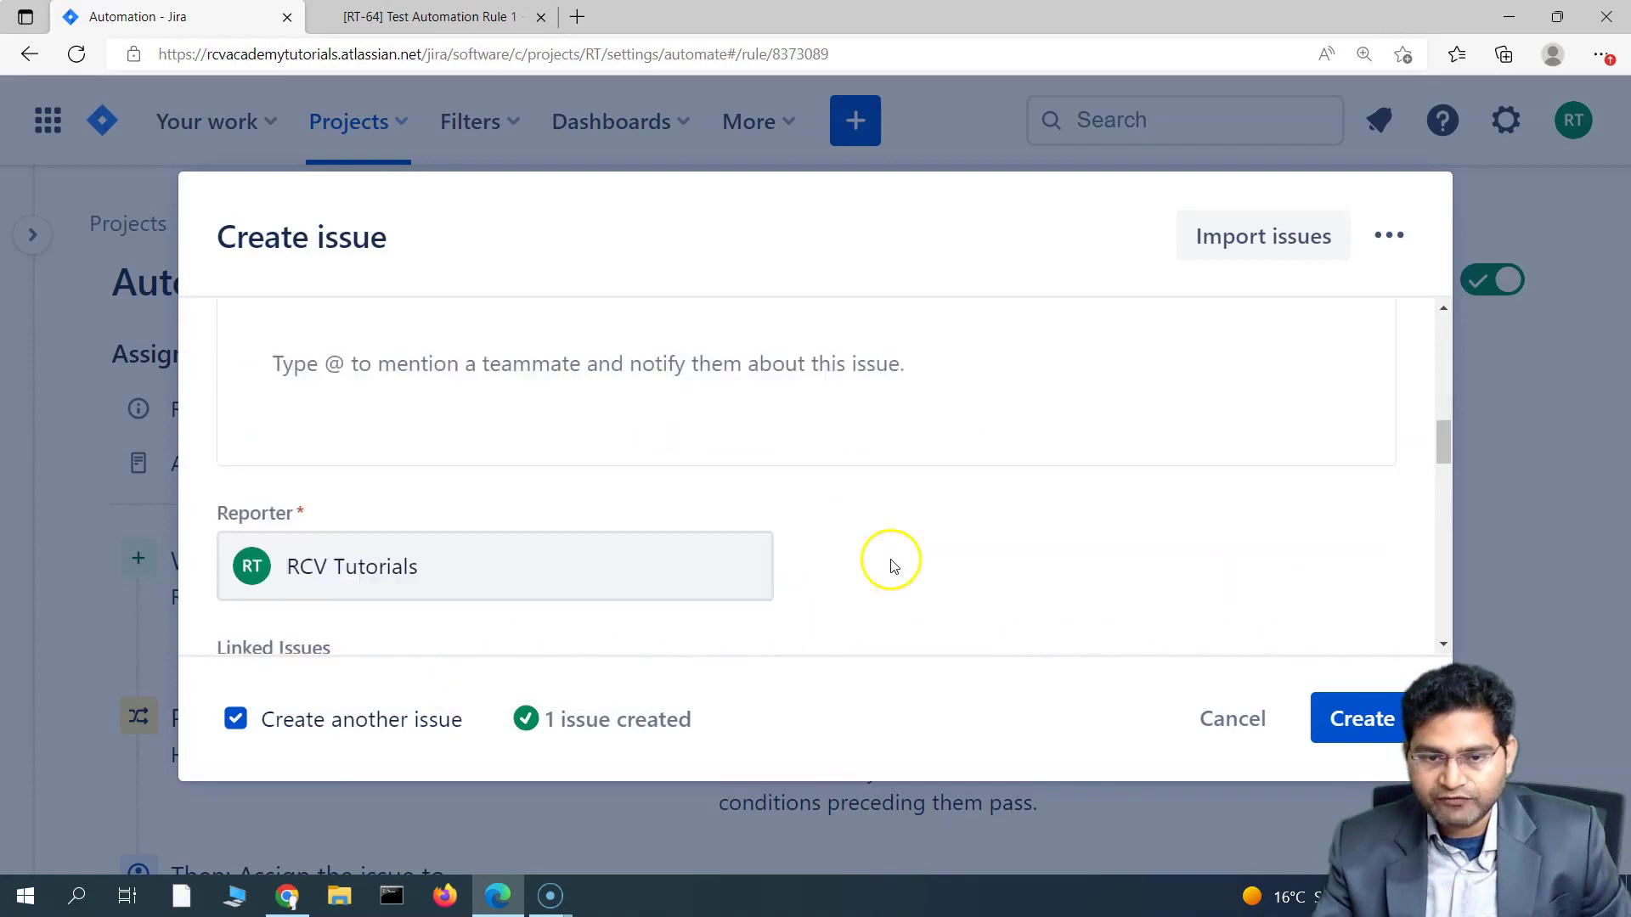
pyautogui.scroll(-5, 890, 565)
pyautogui.scroll(3, 884, 564)
pyautogui.click(382, 416)
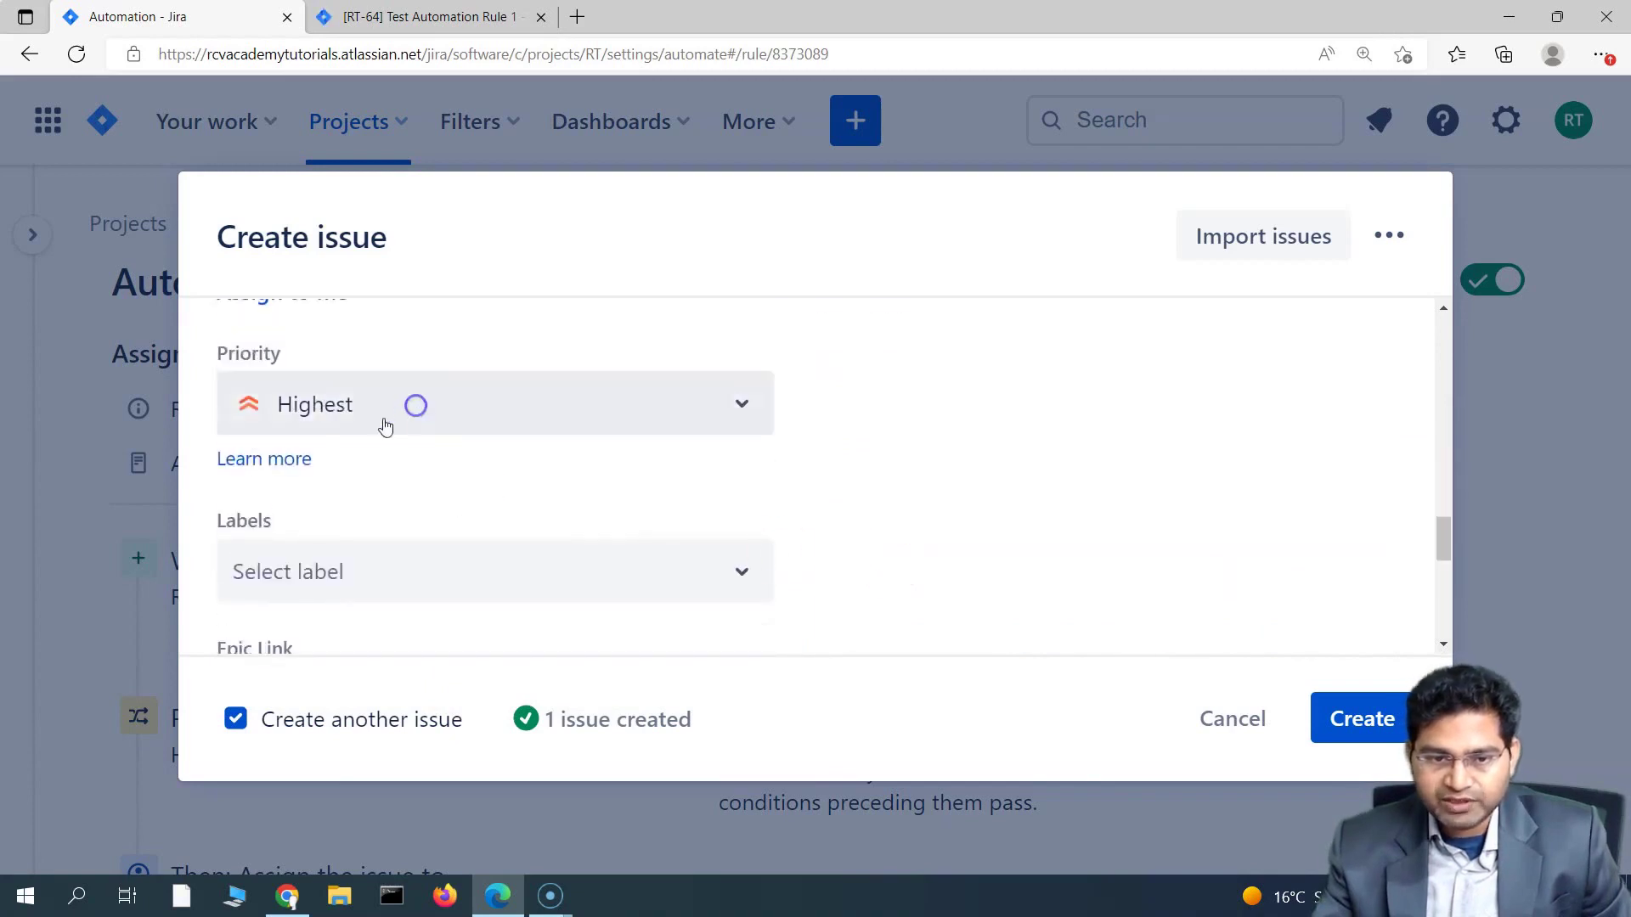
pyautogui.click(375, 548)
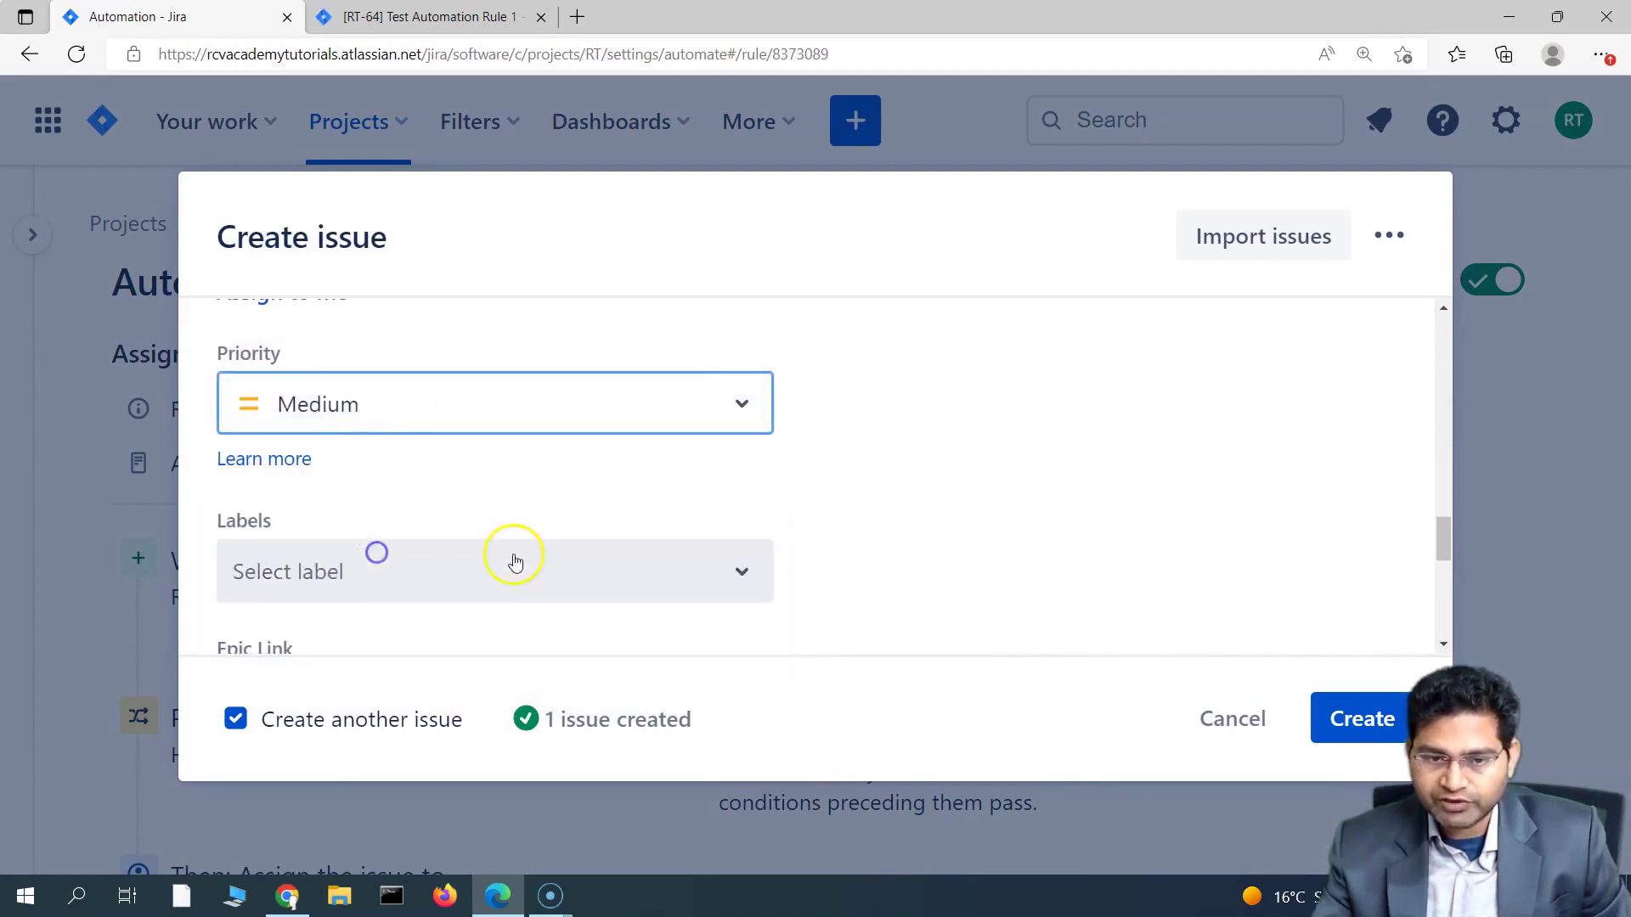
pyautogui.click(1059, 574)
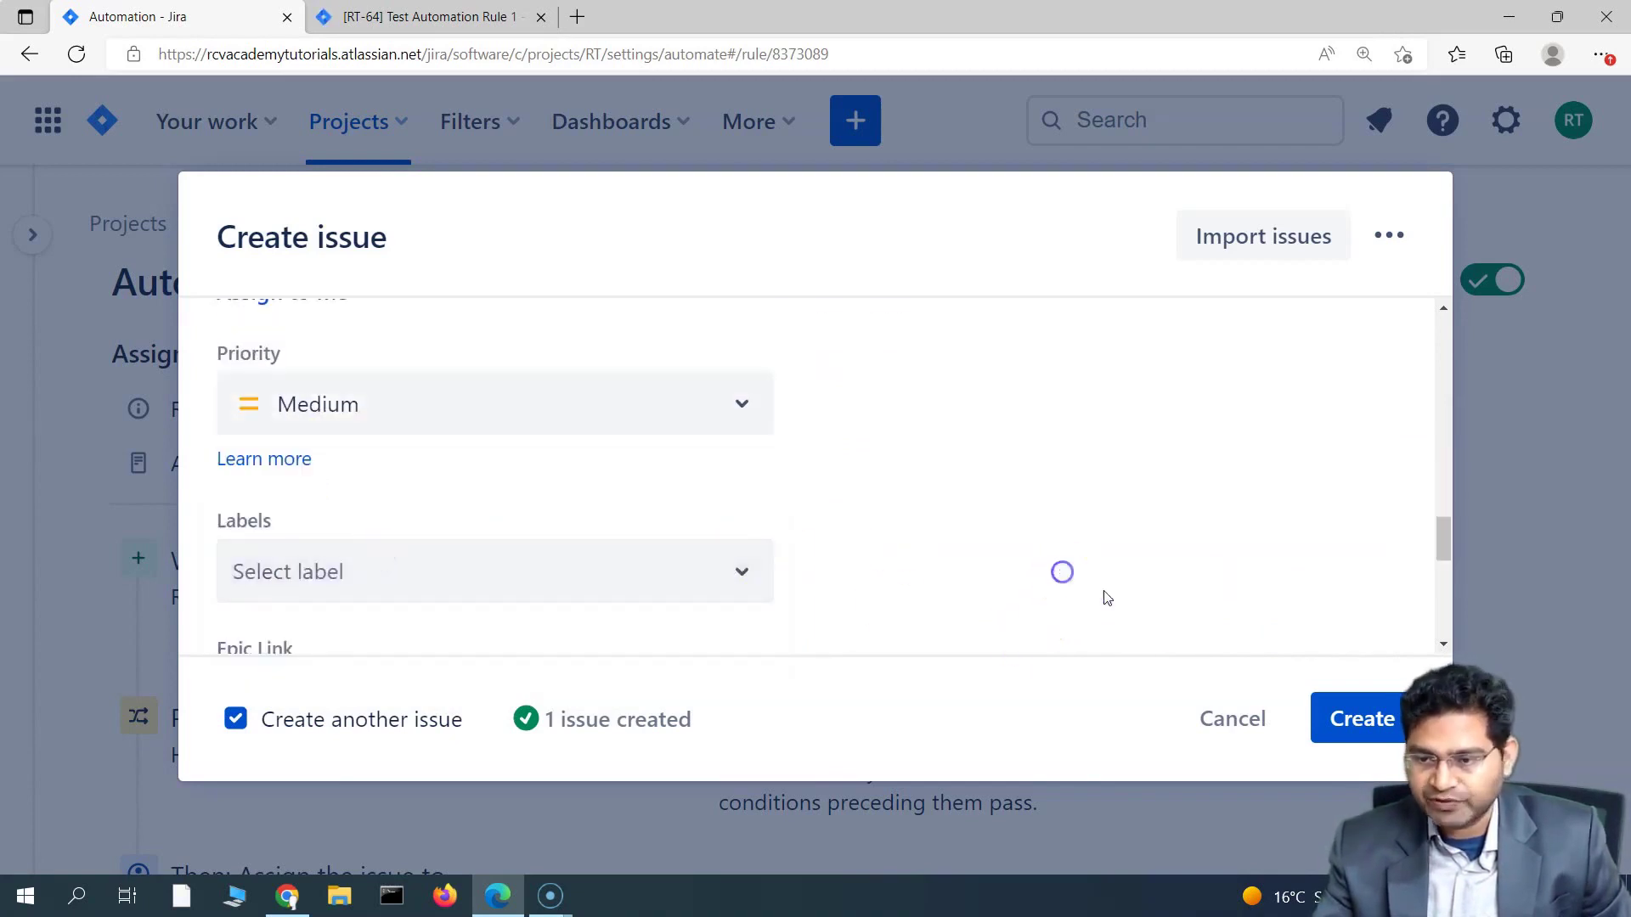
pyautogui.click(235, 720)
pyautogui.click(1350, 718)
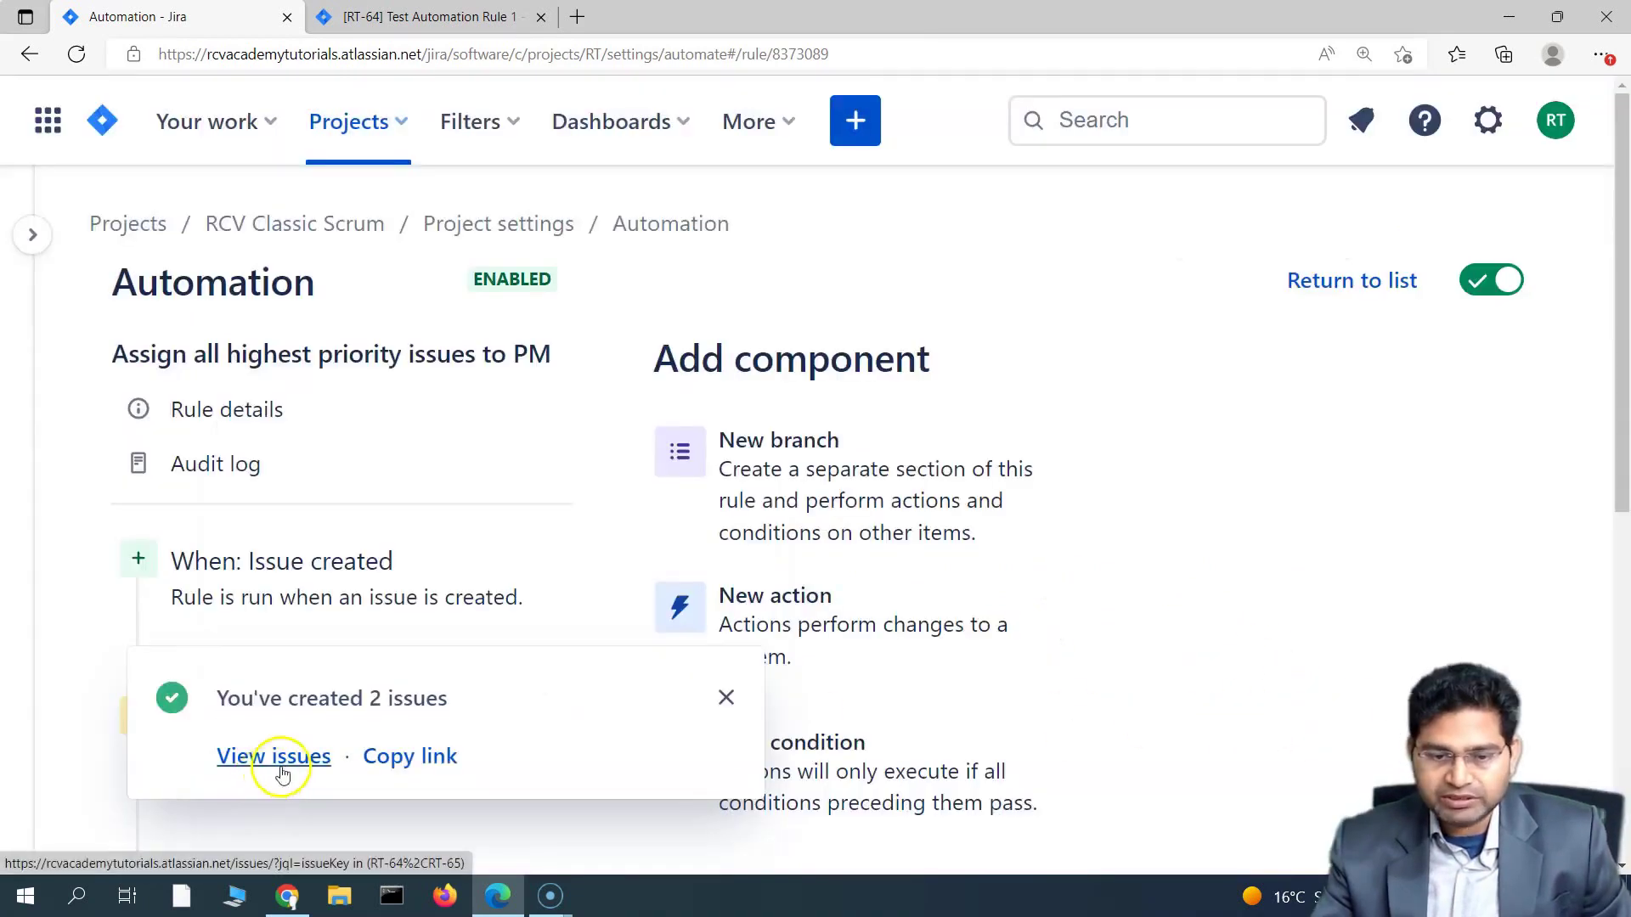
# Step: Confirm Highest-priority RT-64 was auto-assigned while Medium-priority RT-65 stayed Unassigned, then return to the rule
pyautogui.click(274, 757)
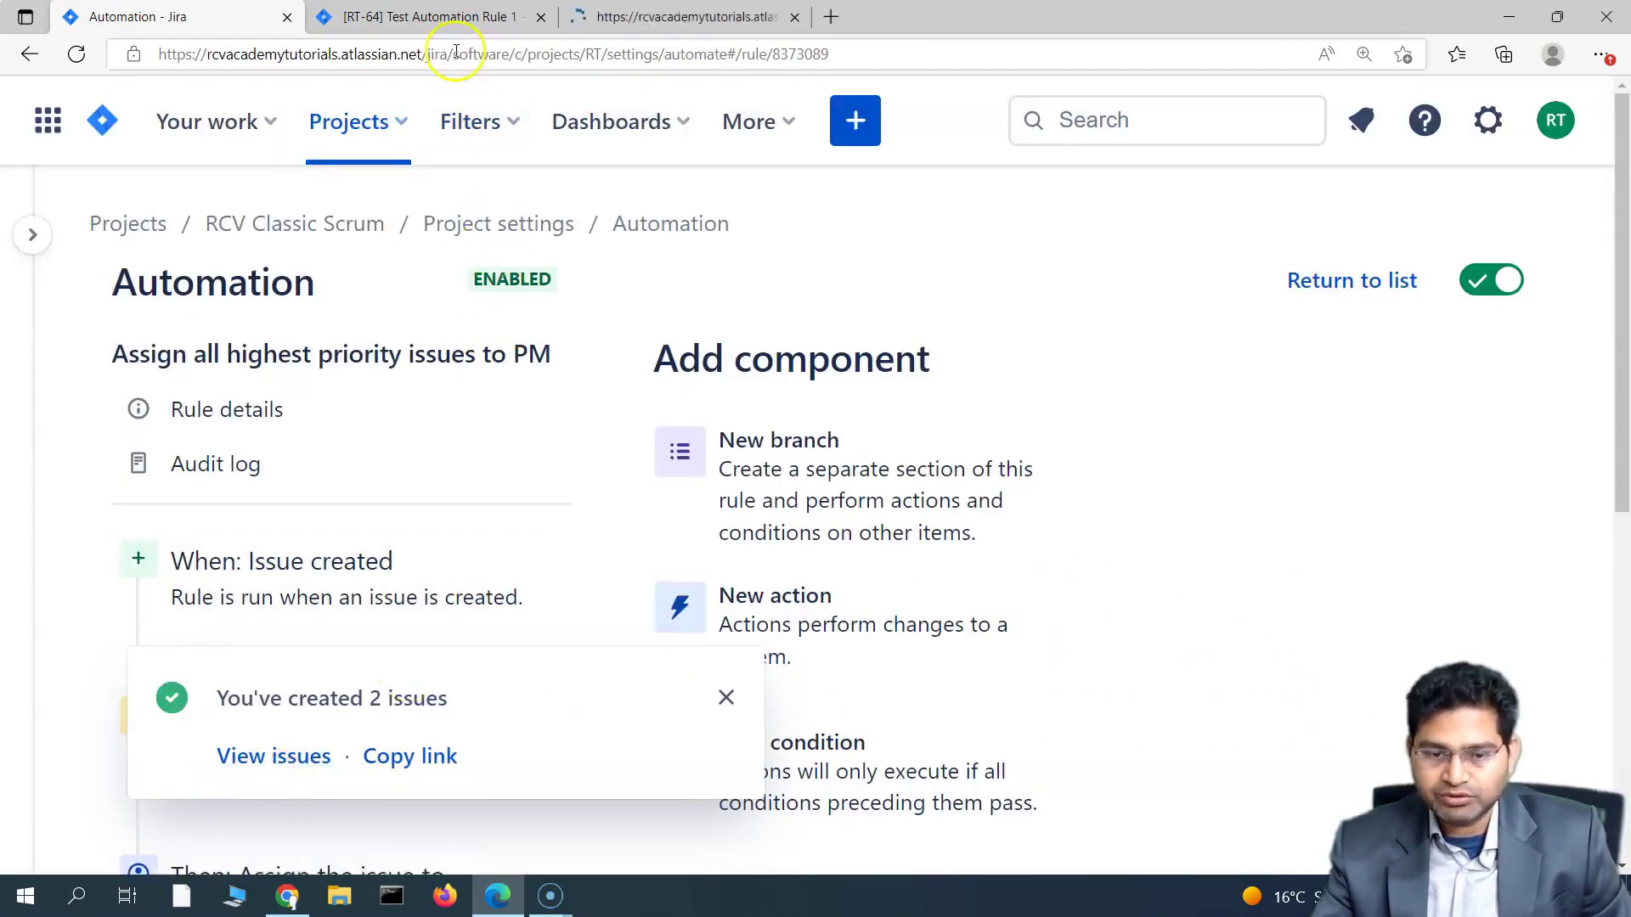
pyautogui.click(429, 17)
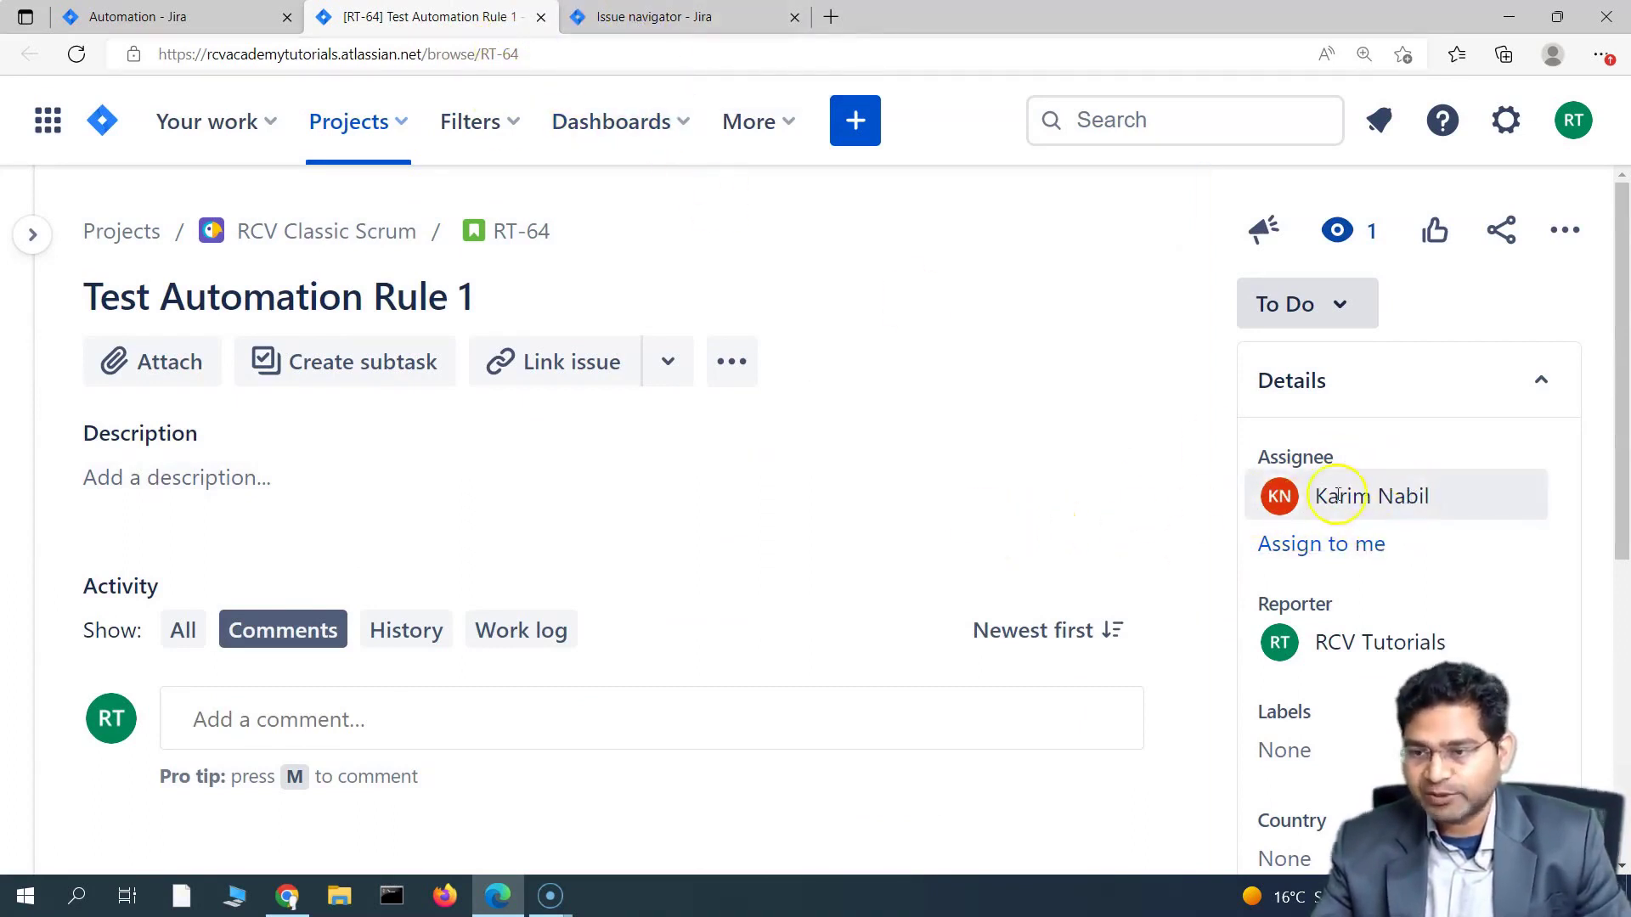
pyautogui.click(654, 16)
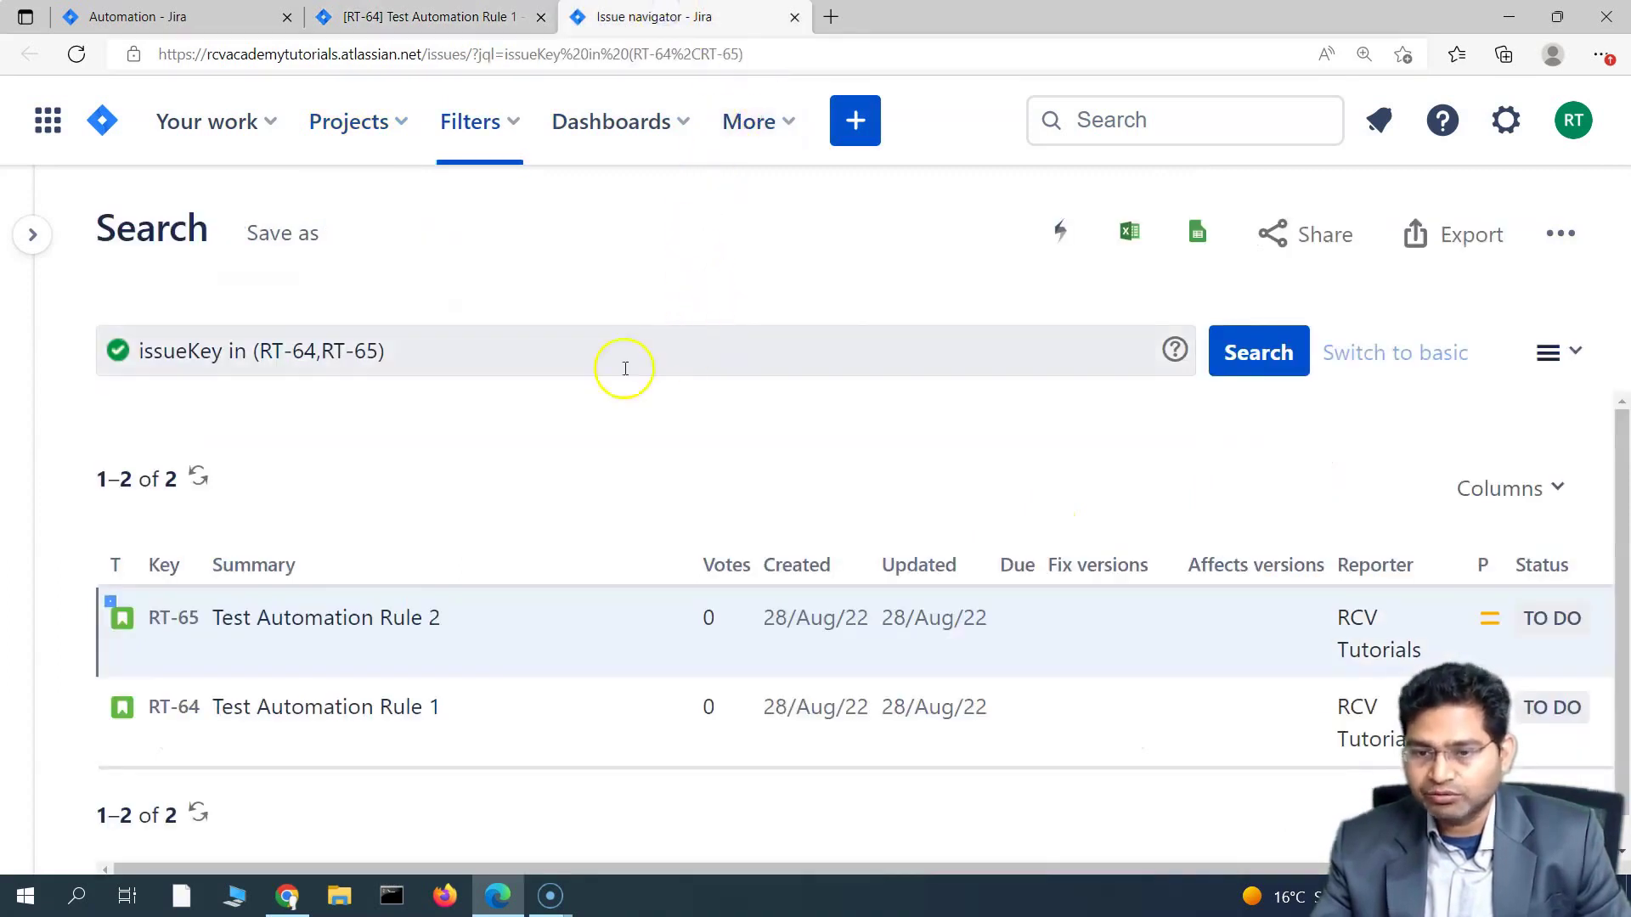
pyautogui.click(316, 628)
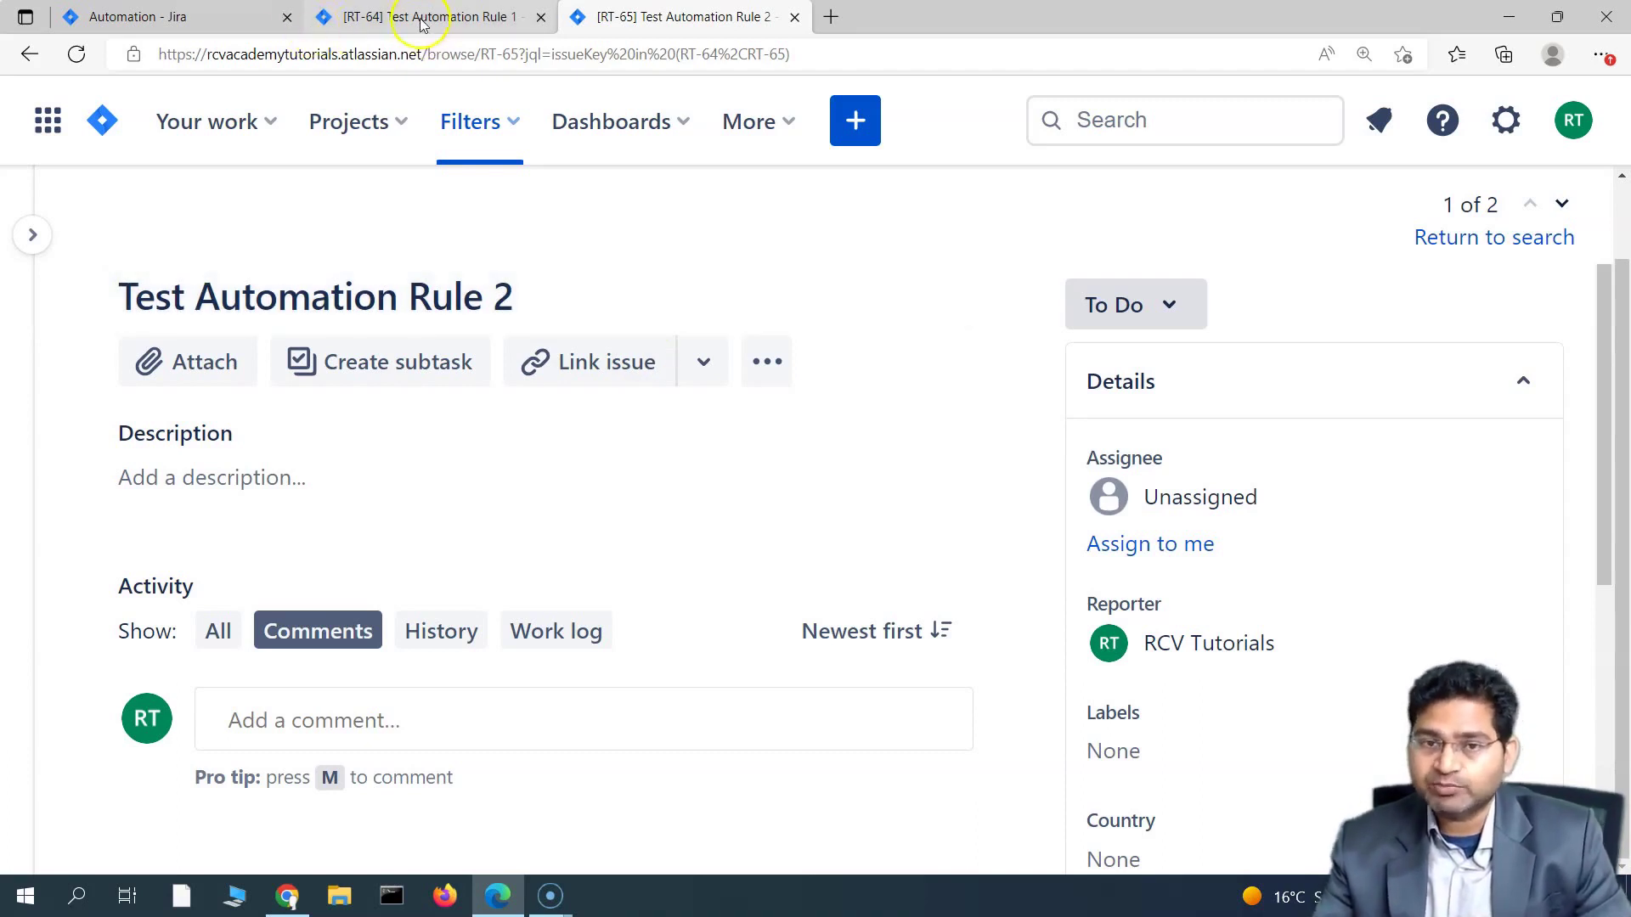
pyautogui.click(182, 16)
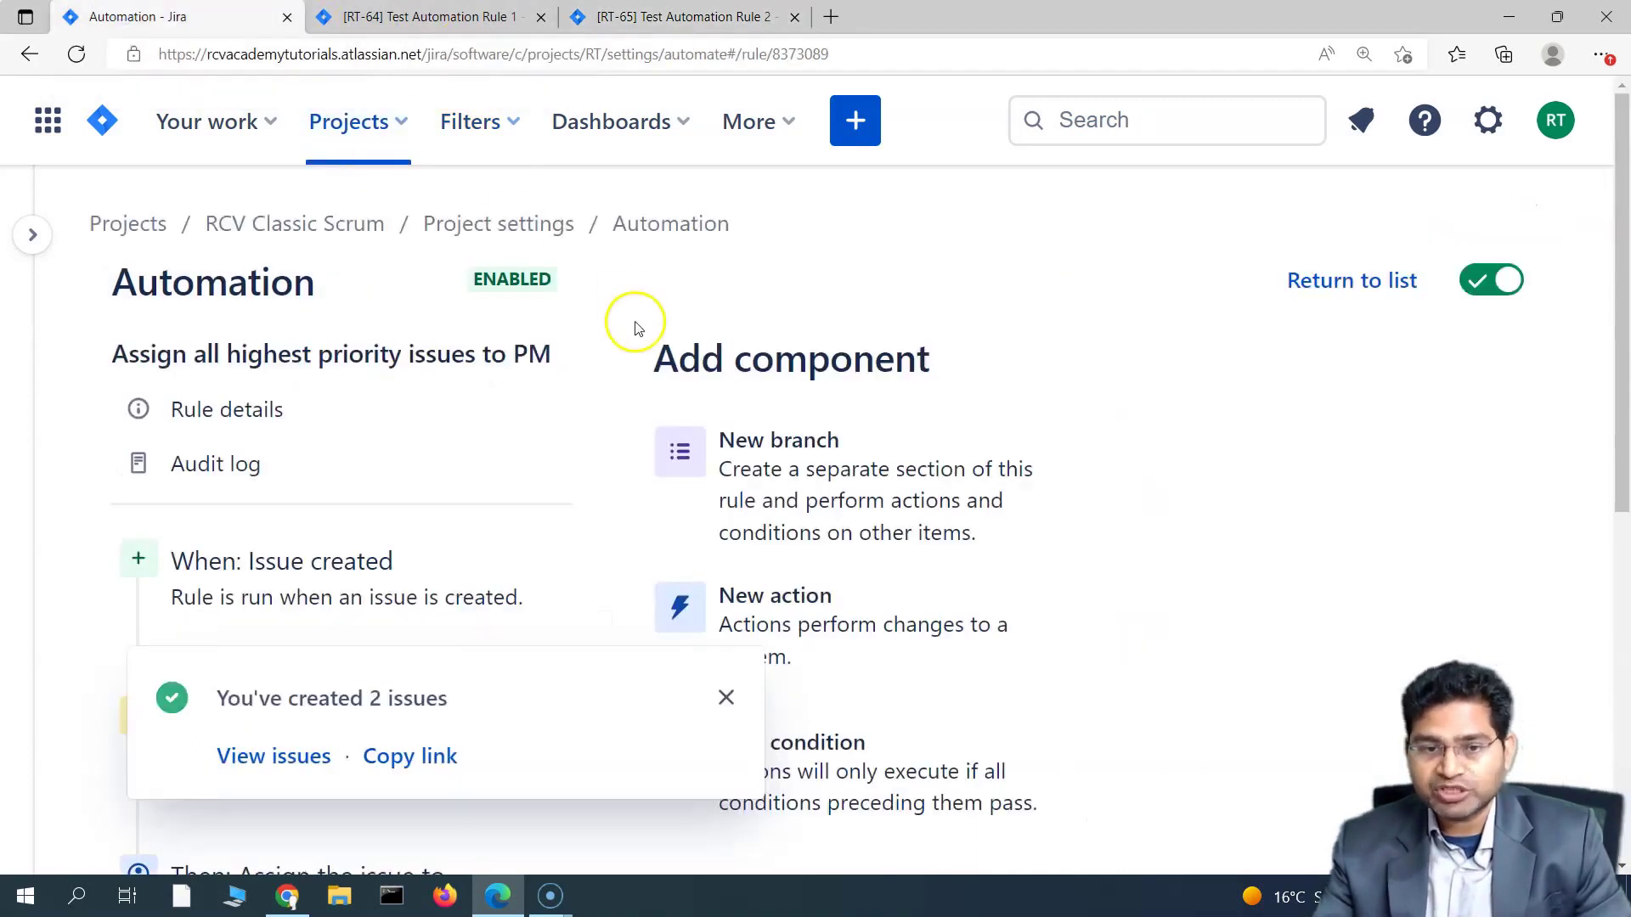
# Step: Go through Project settings to the Automation rules list showing 'Assign all highest priority issues to PM' enabled
pyautogui.click(726, 698)
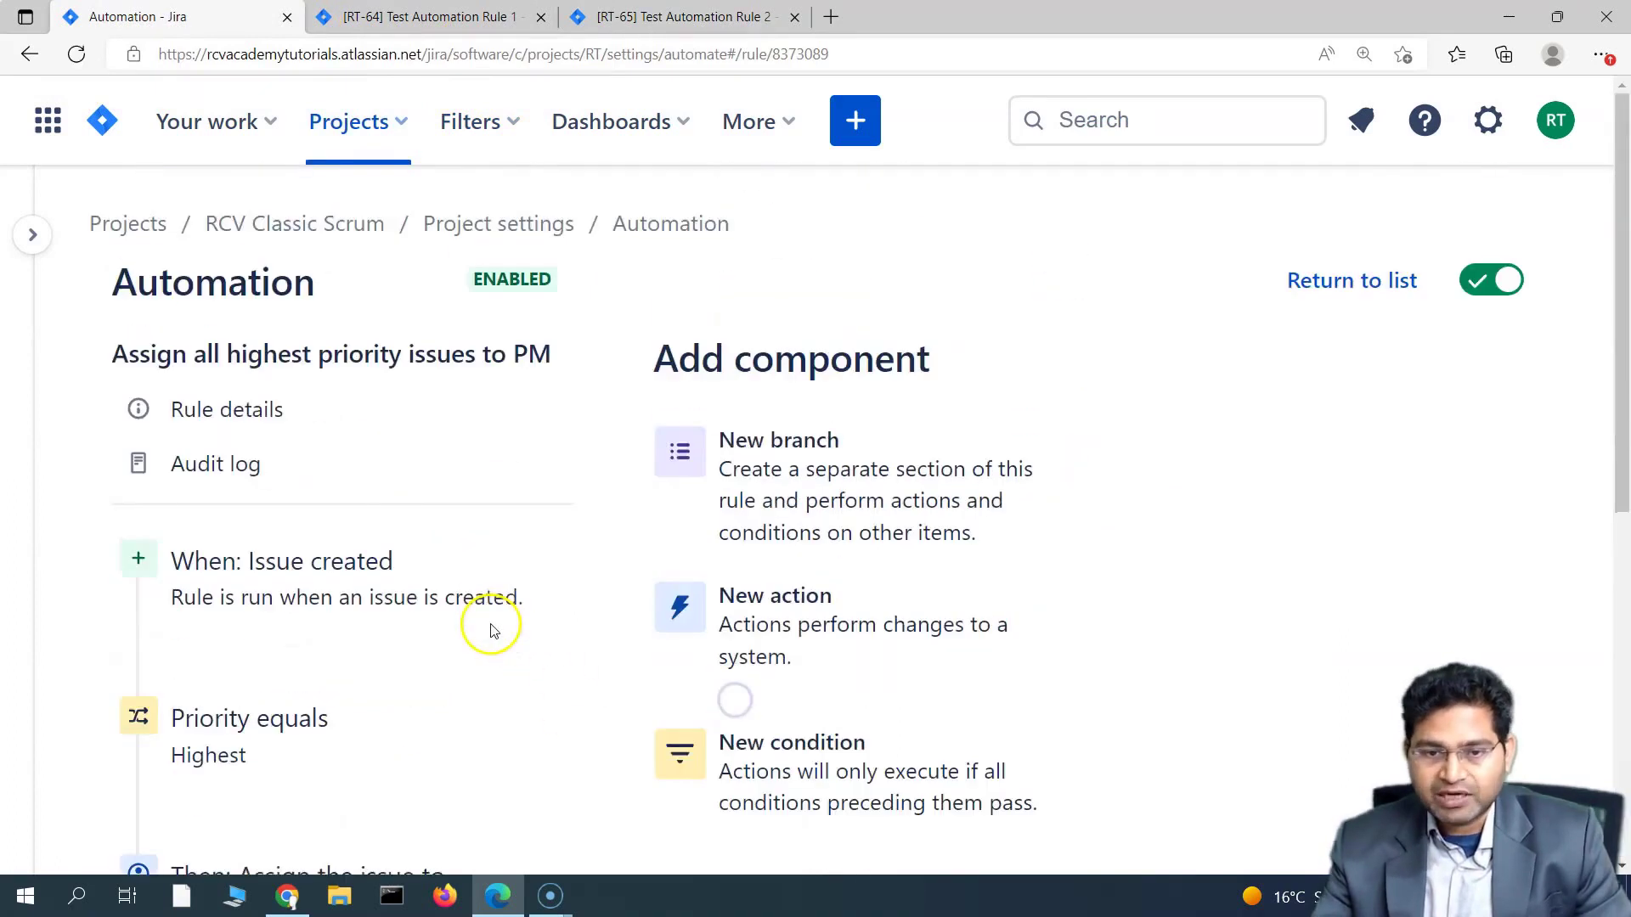
pyautogui.click(34, 234)
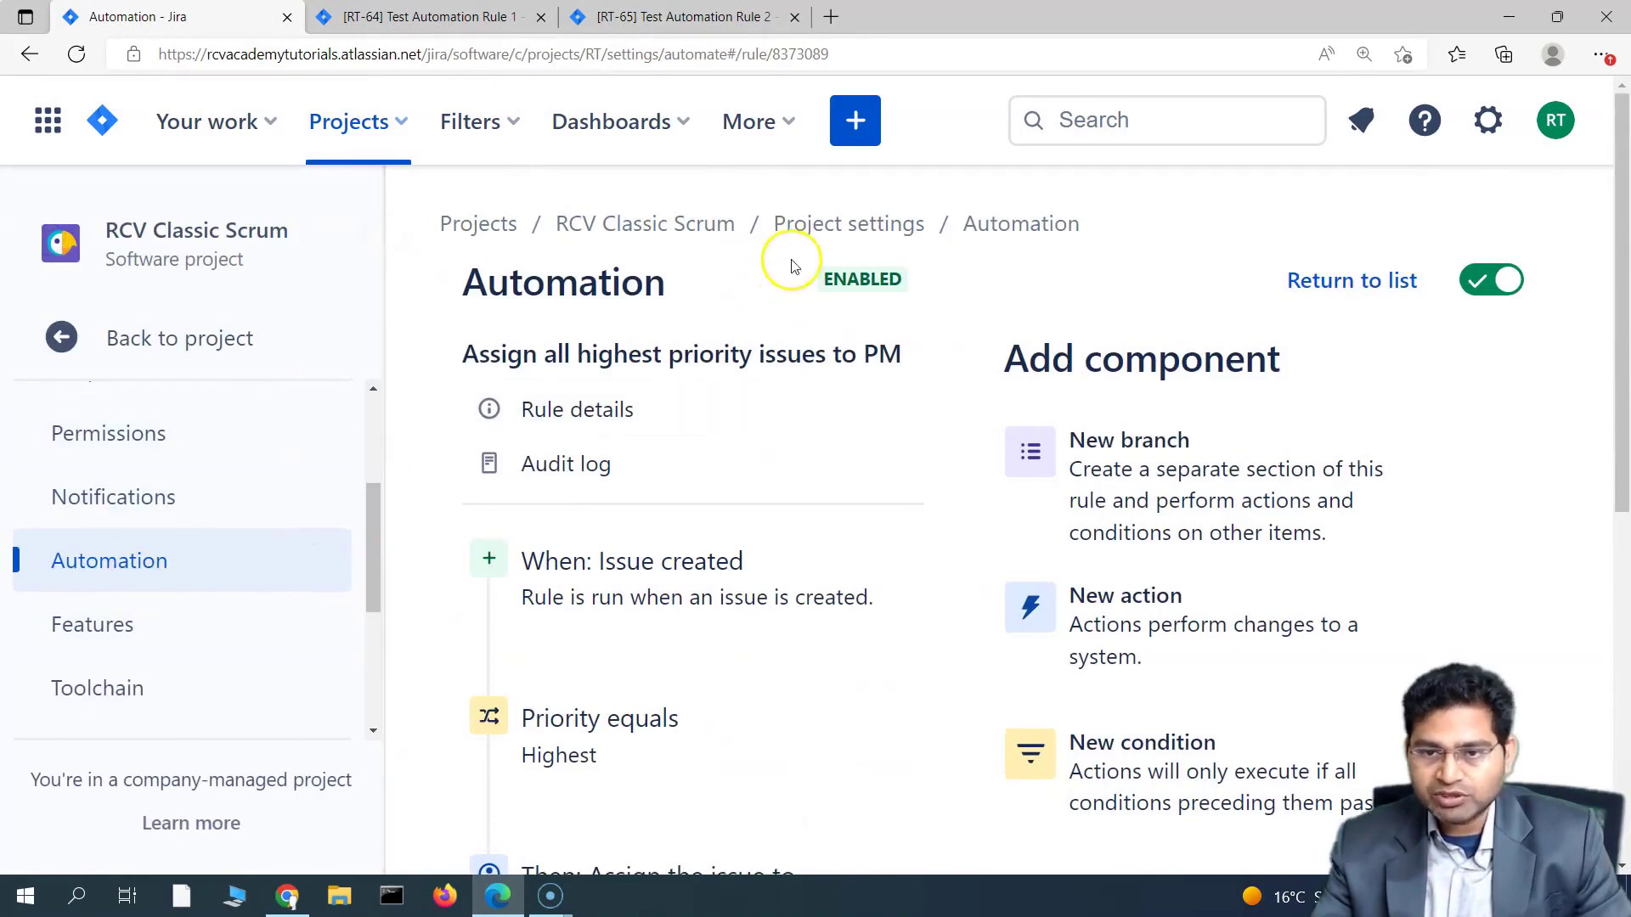
pyautogui.click(1028, 226)
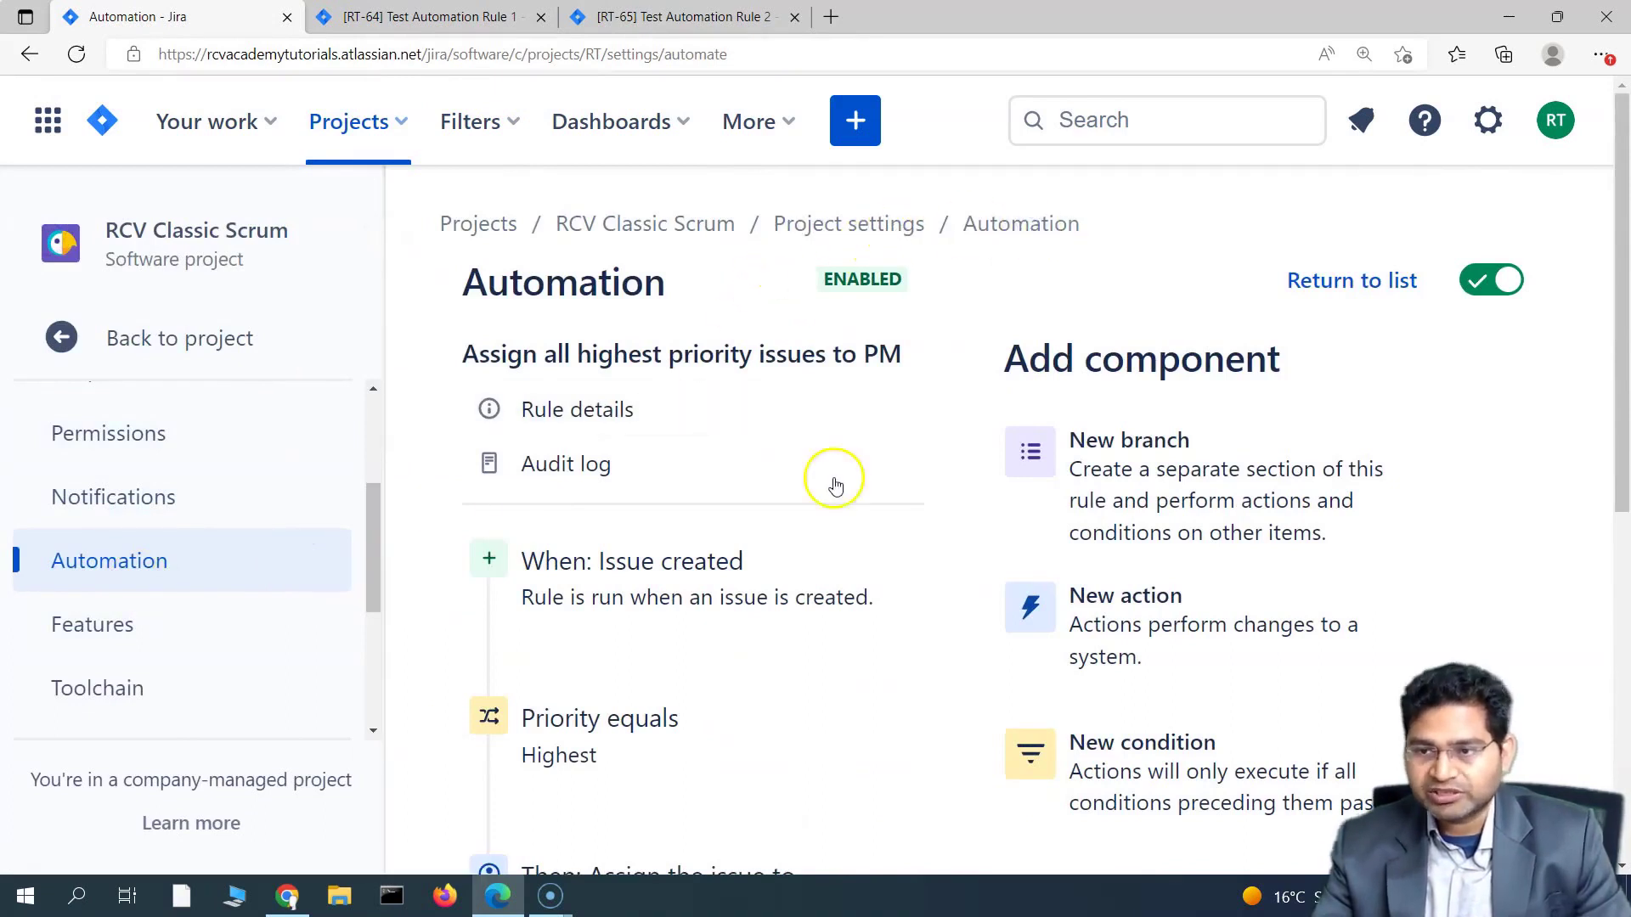
pyautogui.click(194, 573)
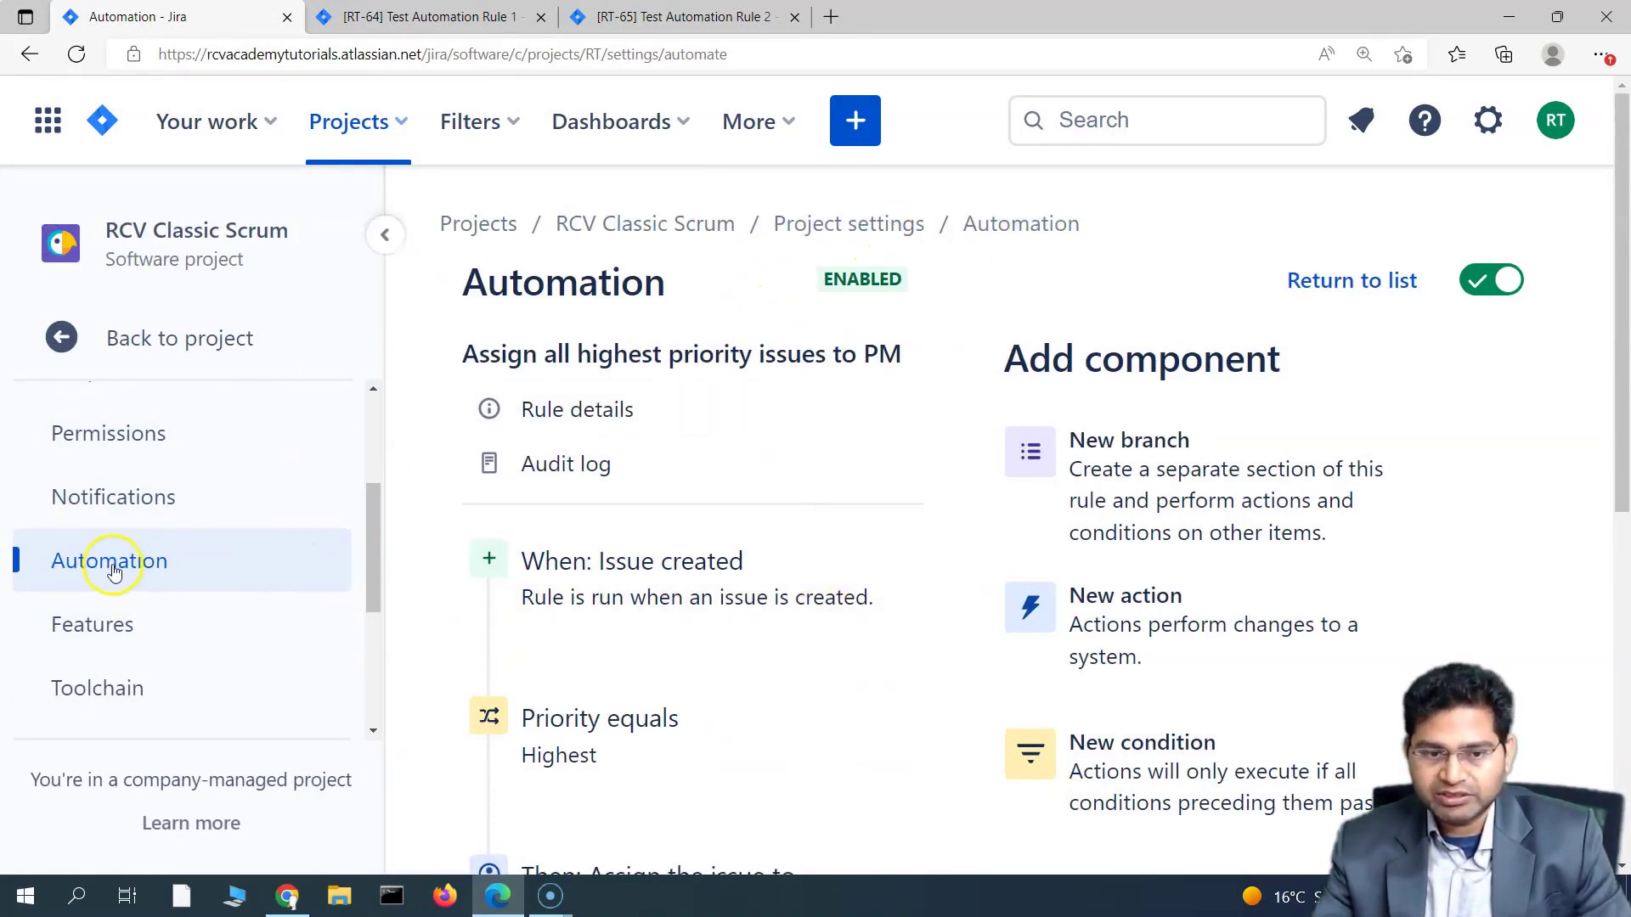
pyautogui.click(853, 229)
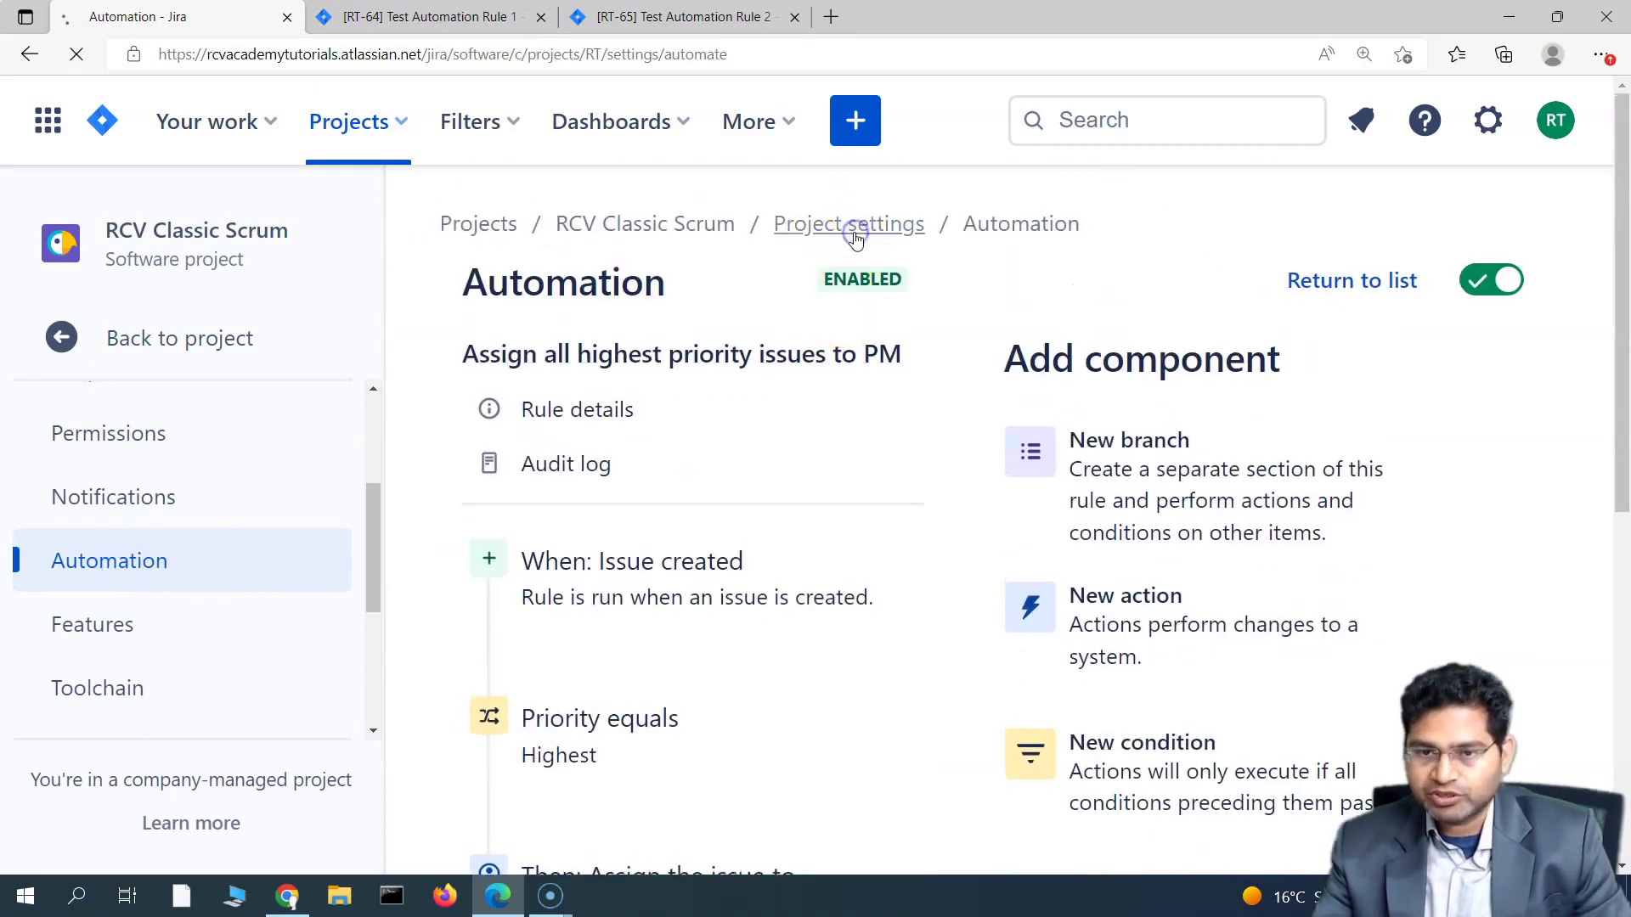
pyautogui.click(17, 548)
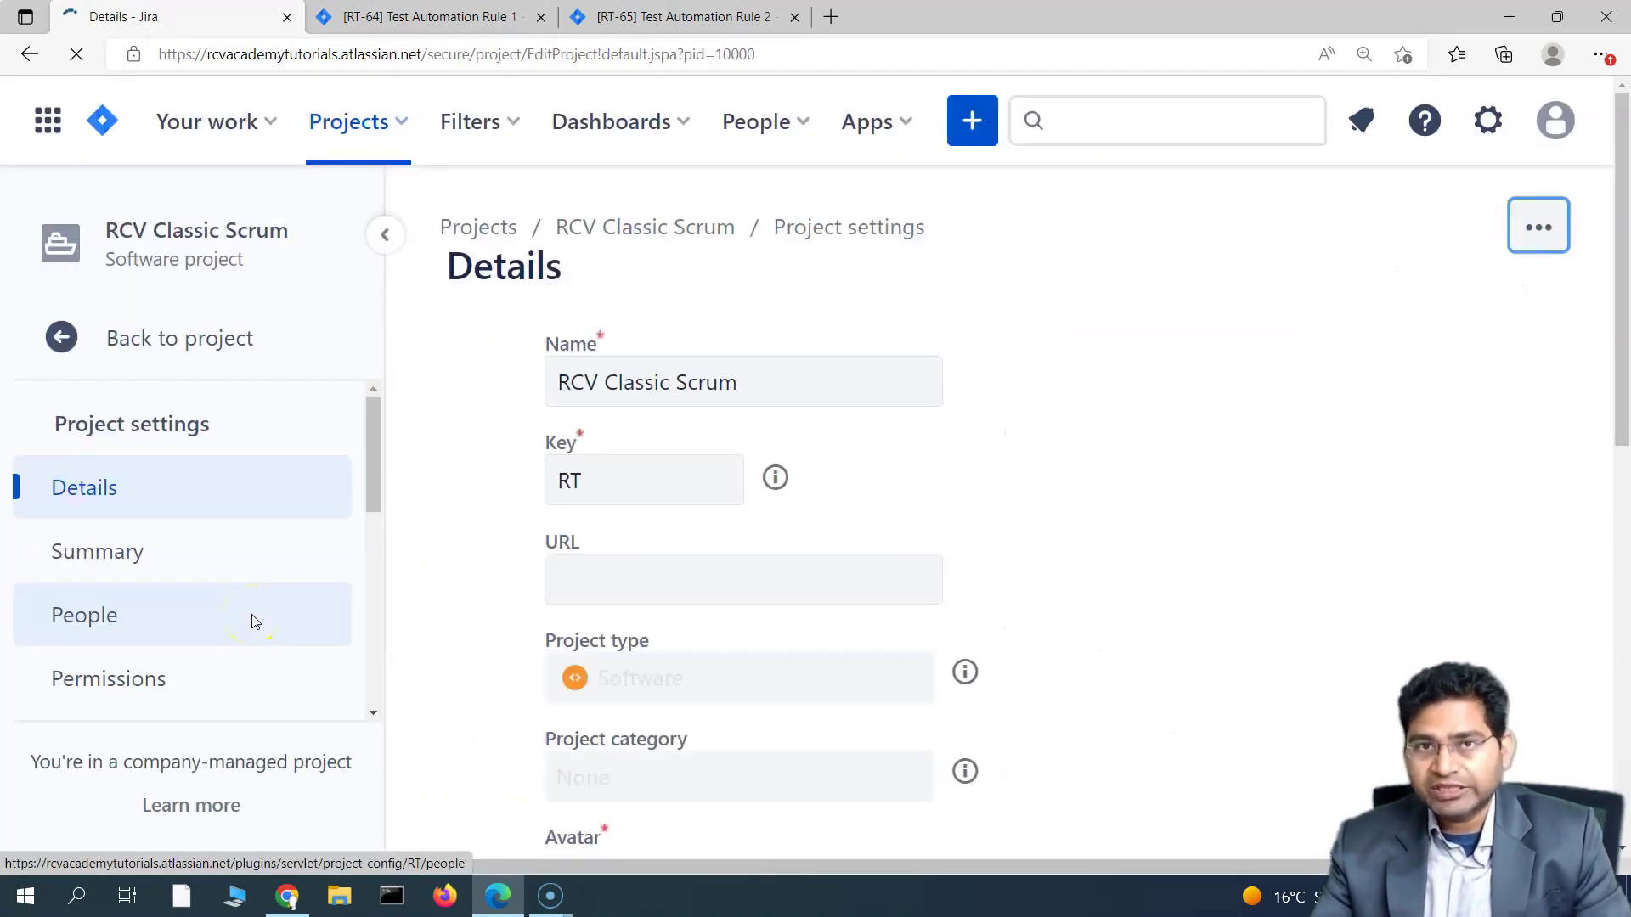
pyautogui.scroll(-1, 254, 623)
pyautogui.scroll(-4, 254, 623)
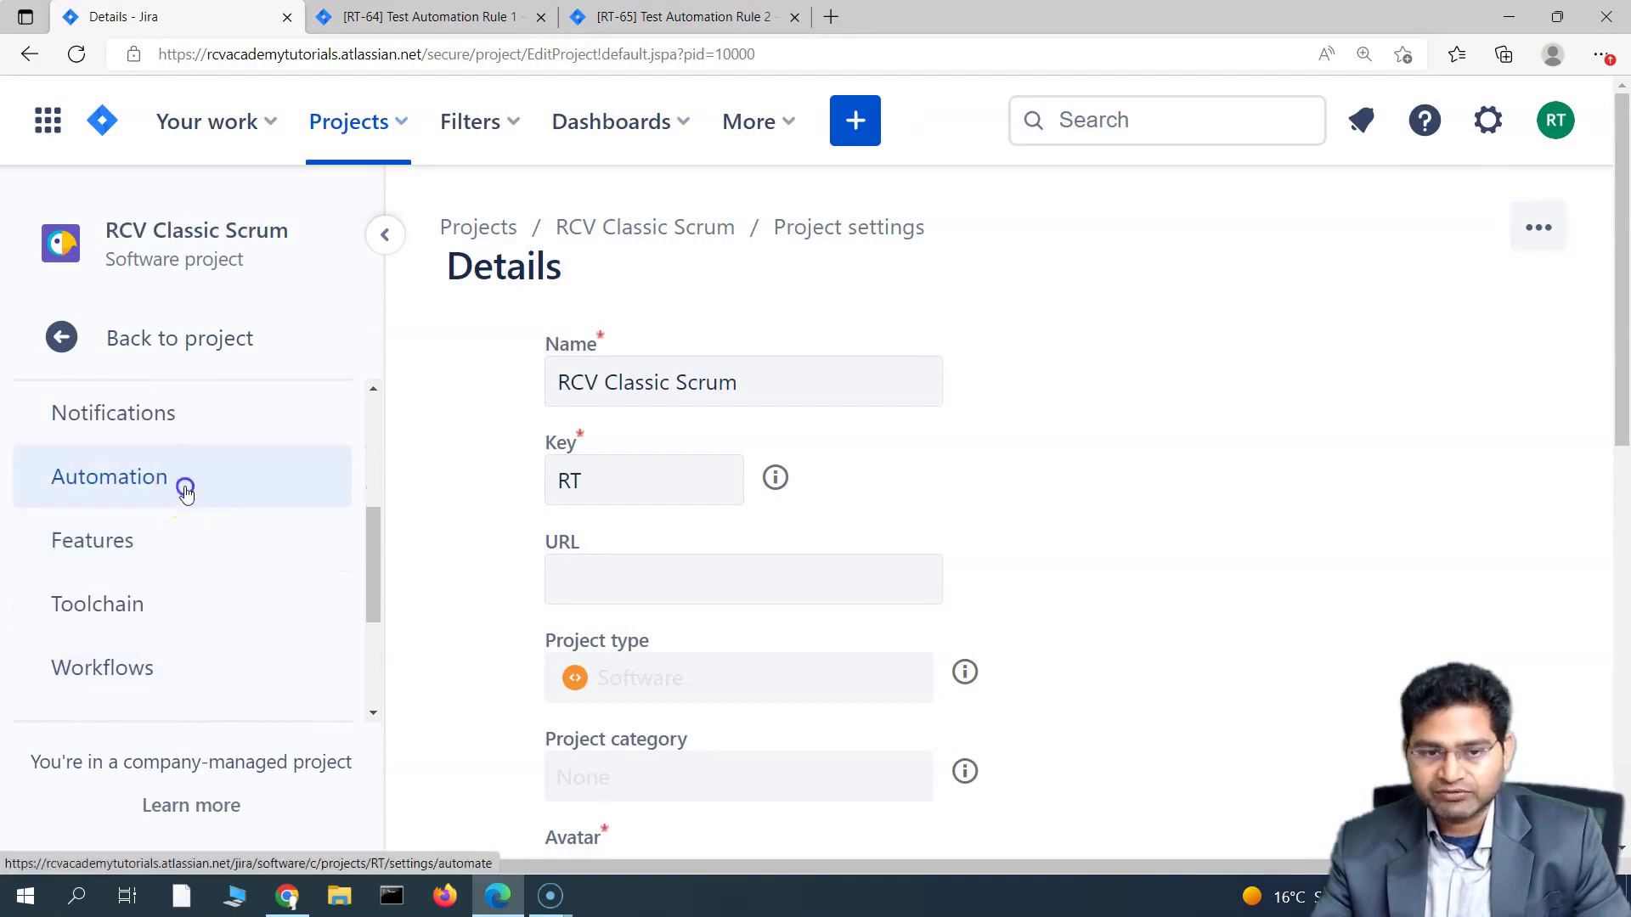
pyautogui.click(186, 493)
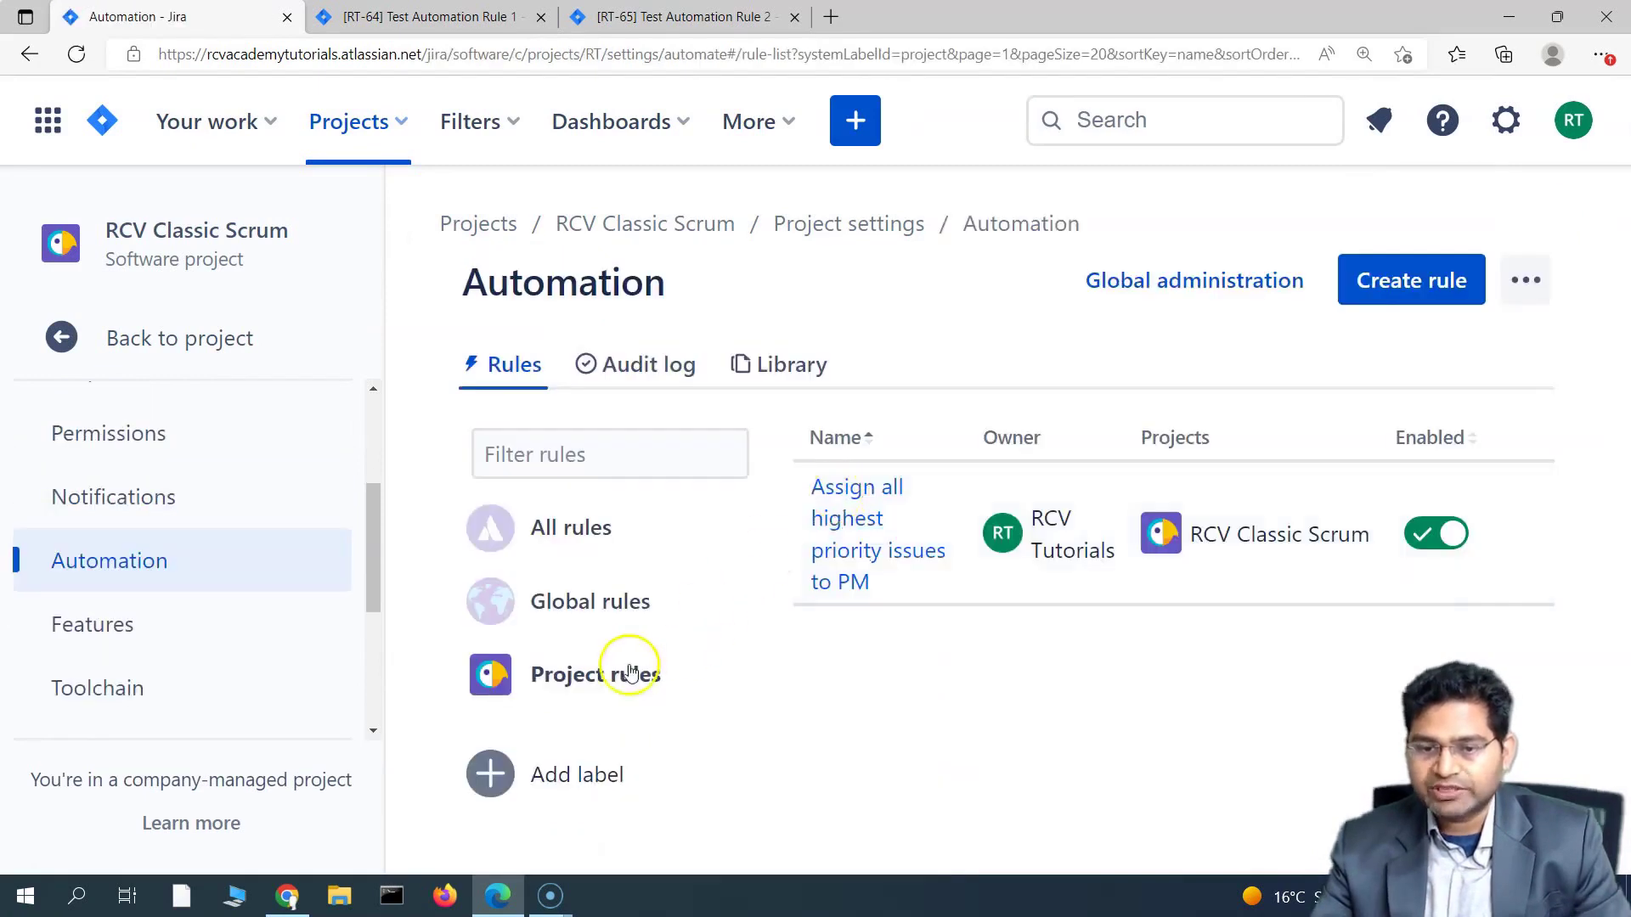